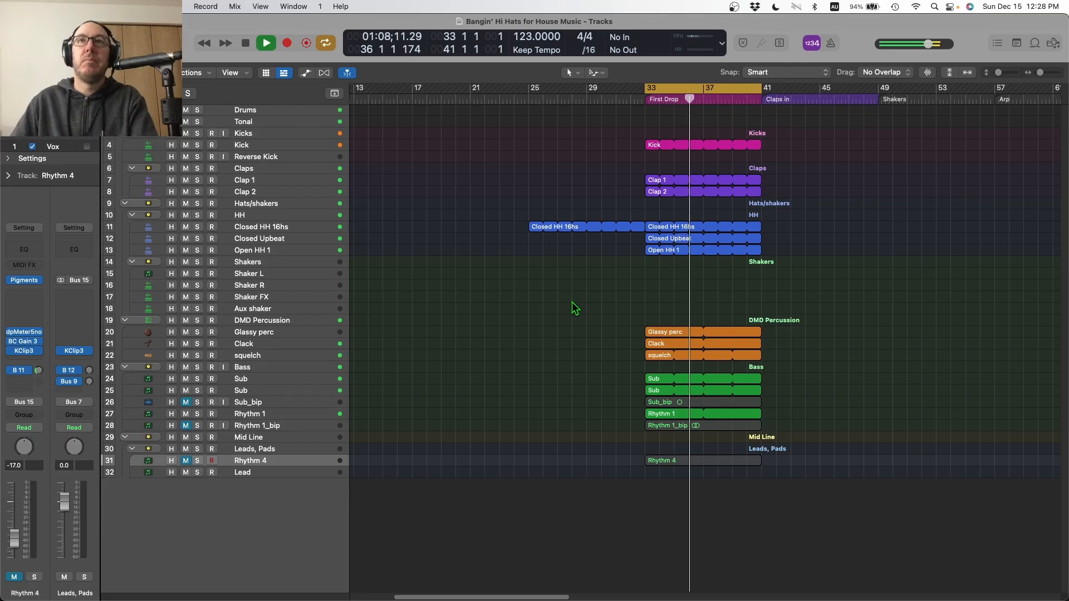
Stop playback and load a stereo Kontakt instrument on the Shaker L track.
key(space)
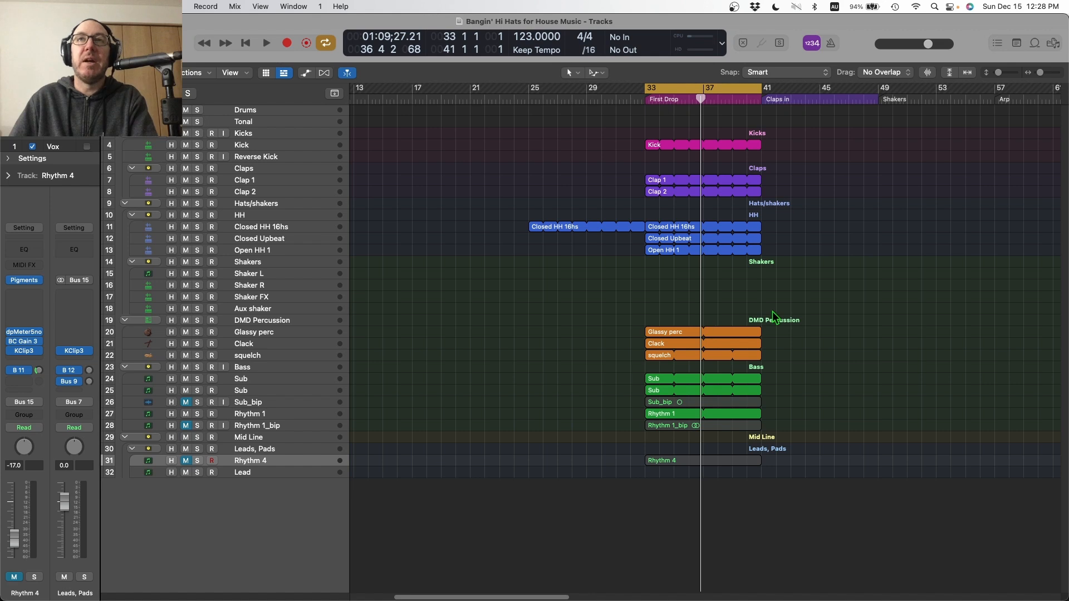
click(305, 276)
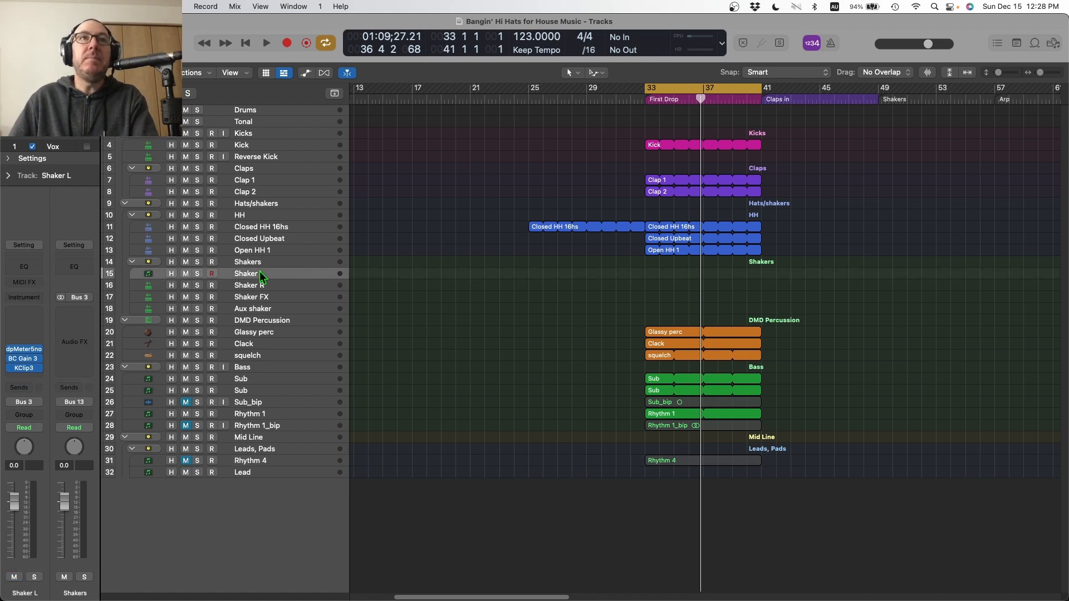
click(34, 300)
mouse_move(89, 351)
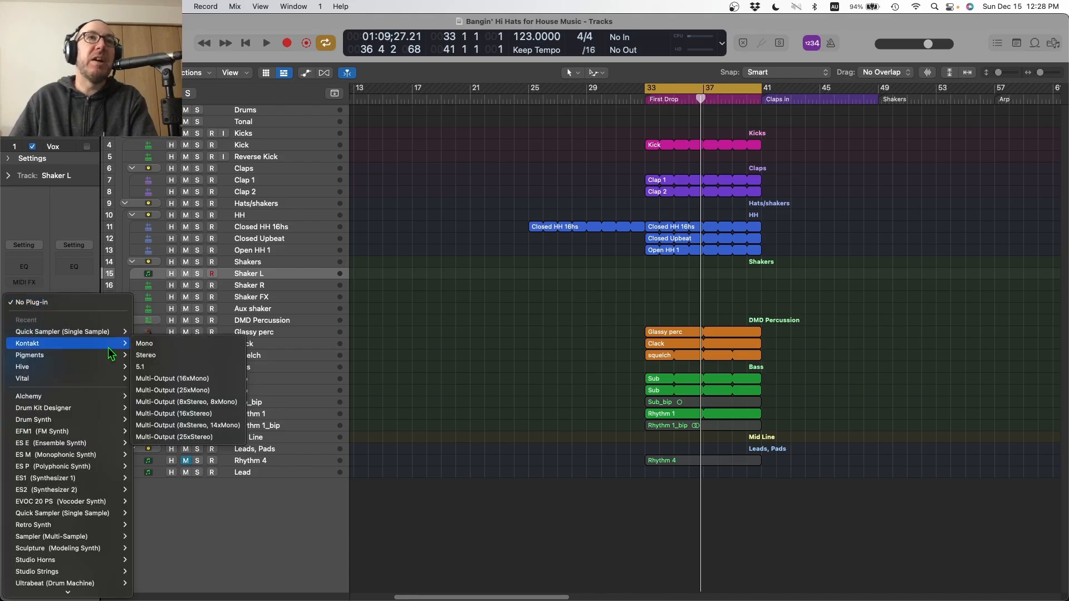
click(162, 362)
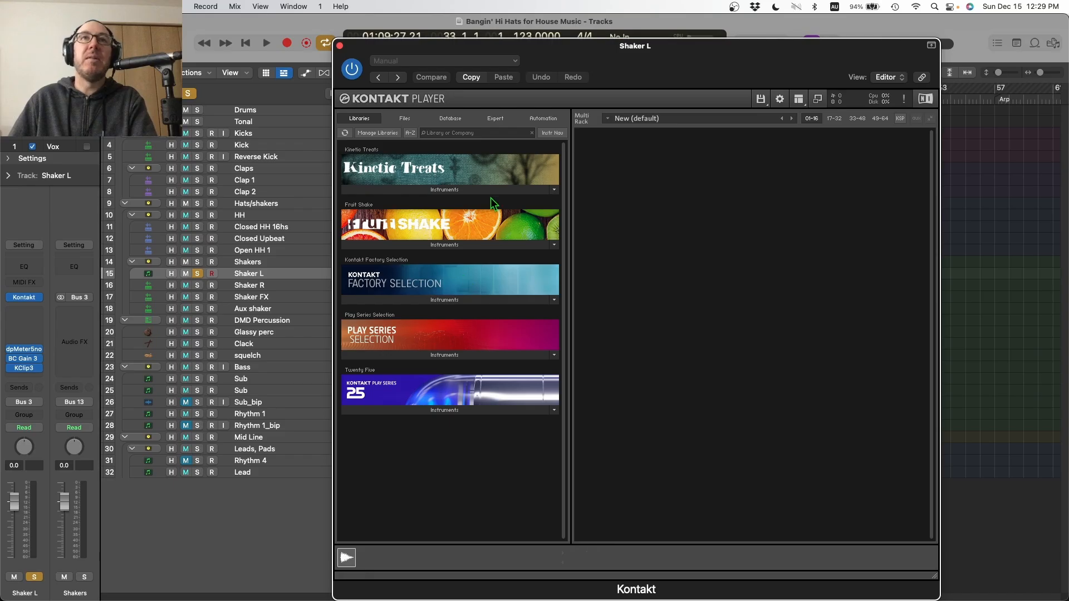
Load Fruit Shake.nki from the Fruit Shake library into Kontakt and bring its whole interface into view.
click(438, 248)
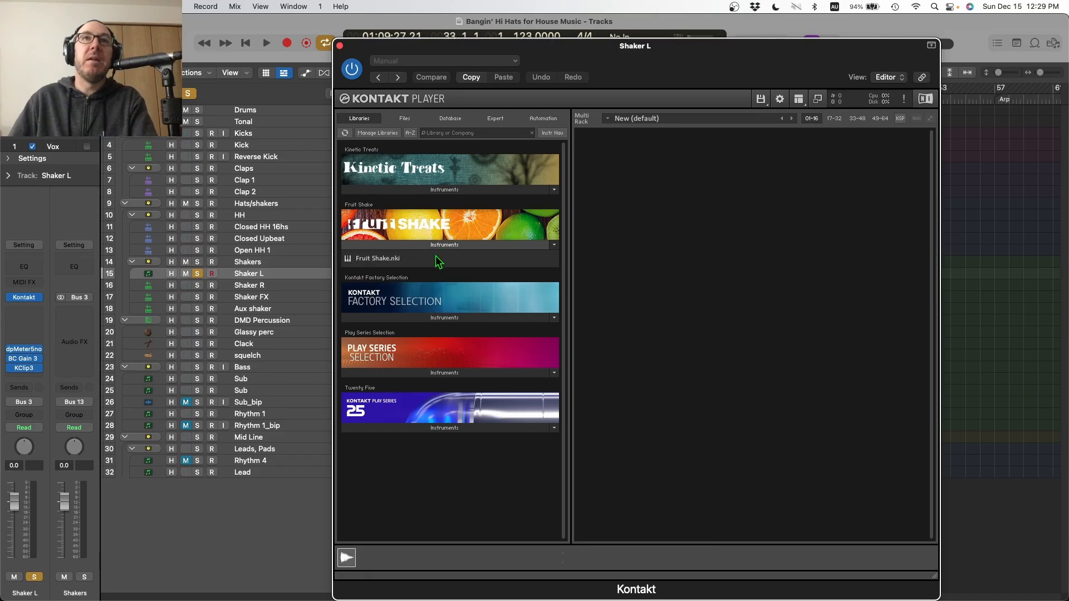
double_click(388, 259)
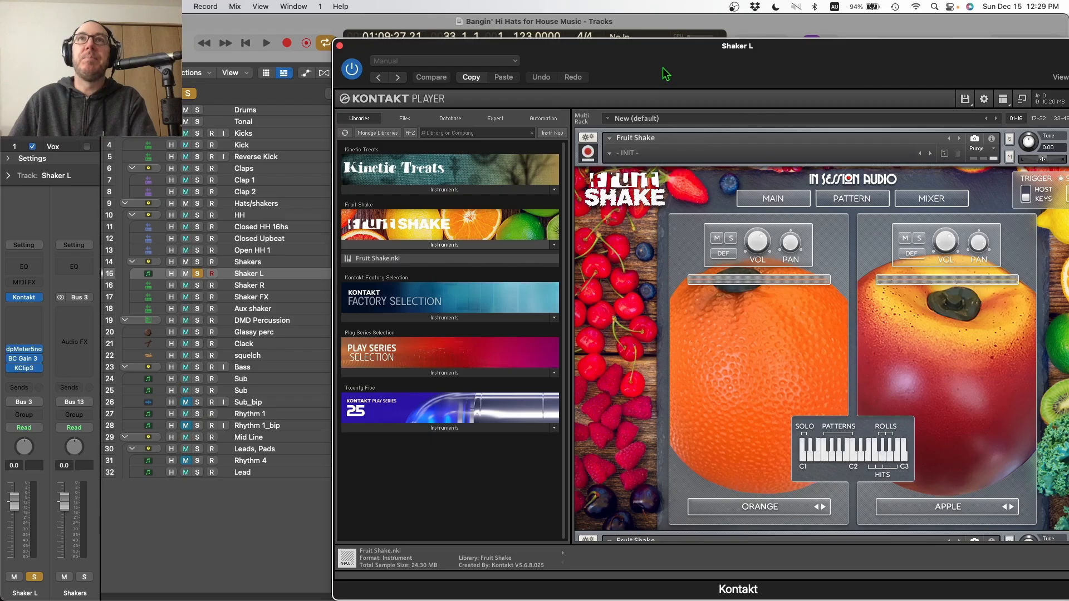
drag(665, 76, 462, 52)
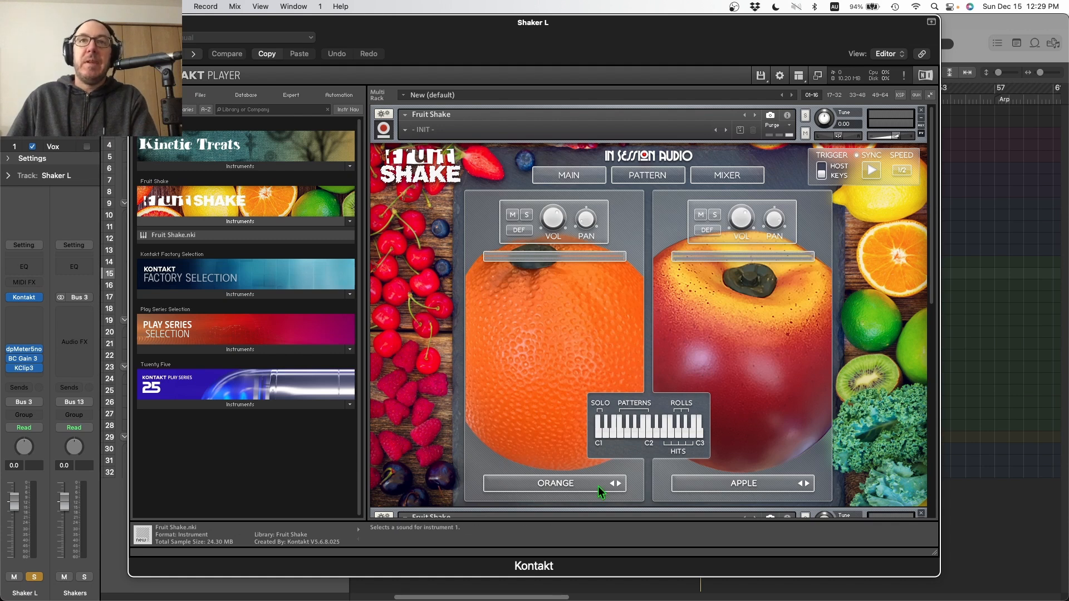
Audition Banana, Lemon and Carrot soloed in Fruit Shake's second instrument slot, keep Carrot, and turn the slot's solo off.
click(526, 215)
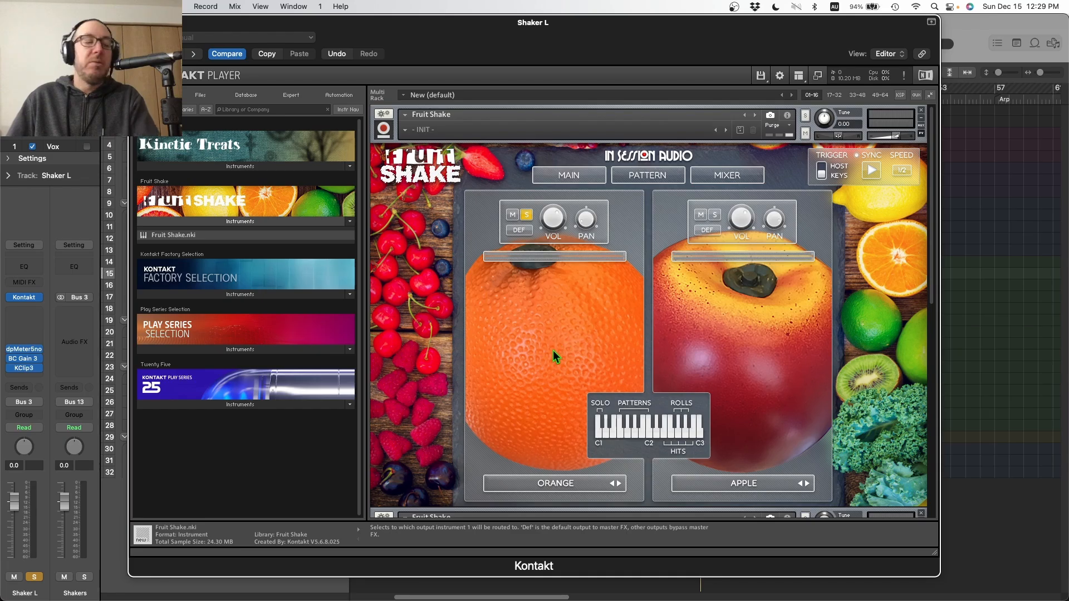
click(714, 215)
click(808, 484)
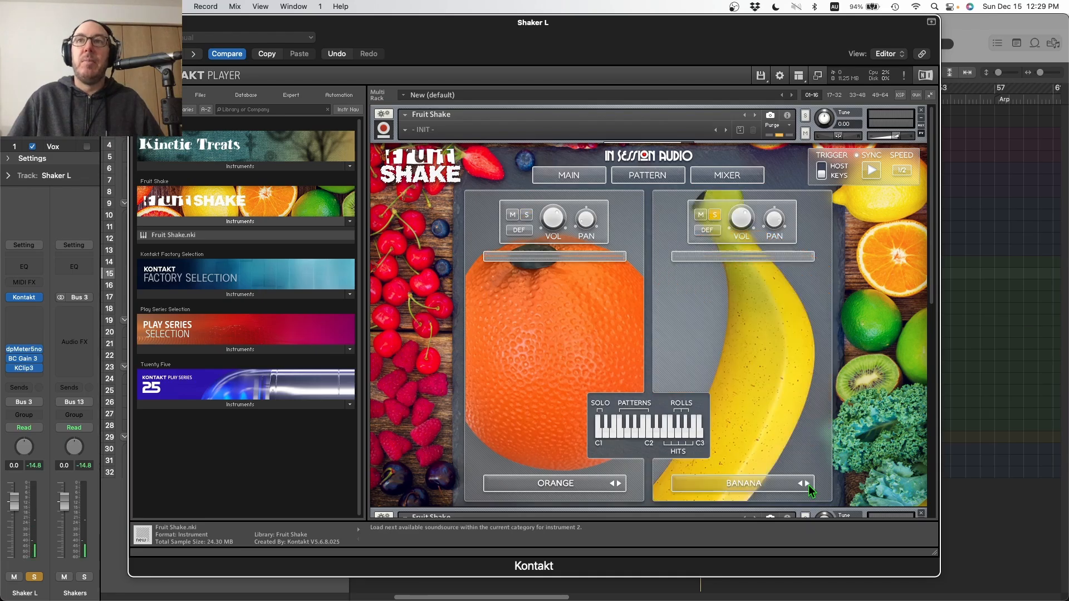
click(807, 483)
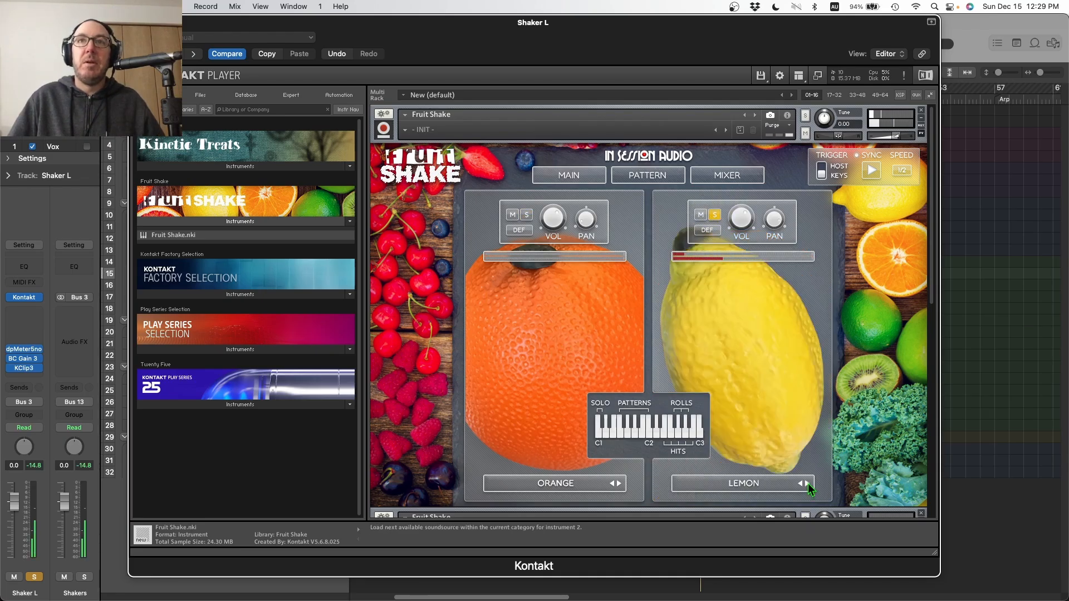
click(808, 484)
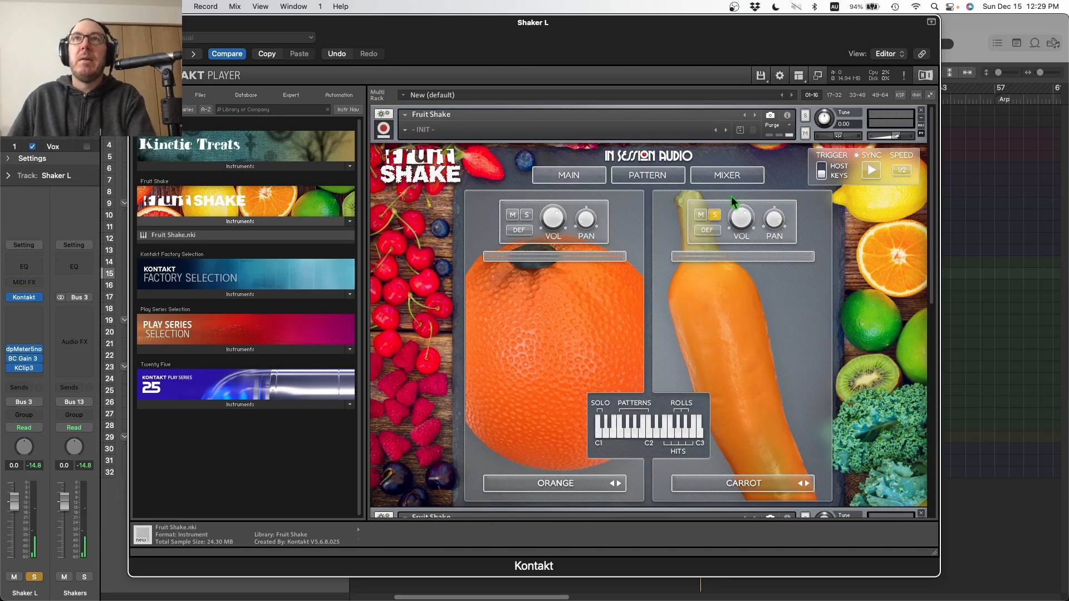
click(715, 215)
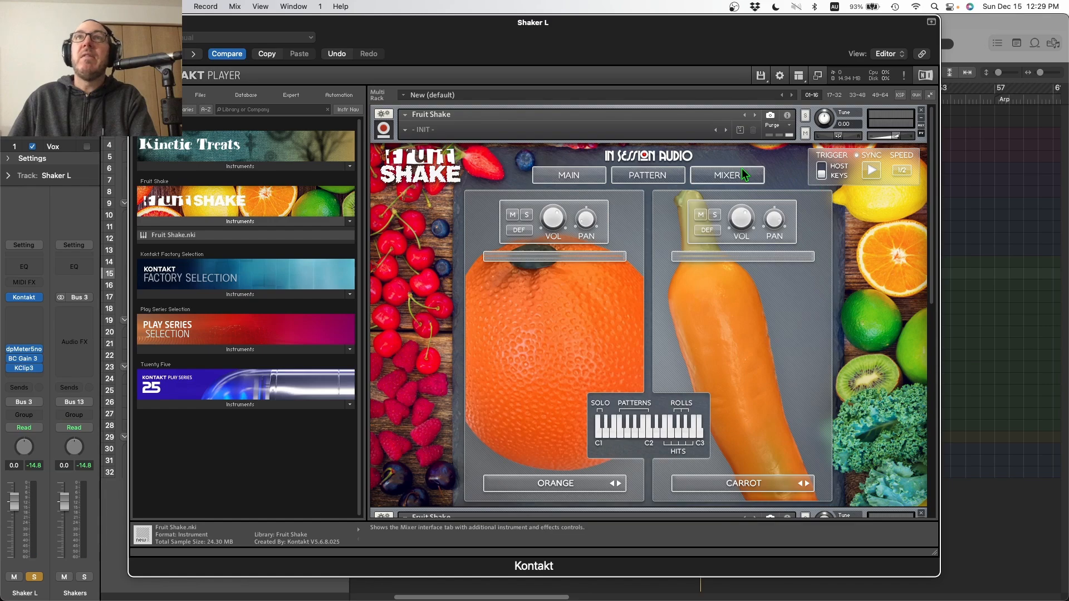
Toggle the master FX delay and reverb switches in Fruit Shake's mixer.
click(724, 176)
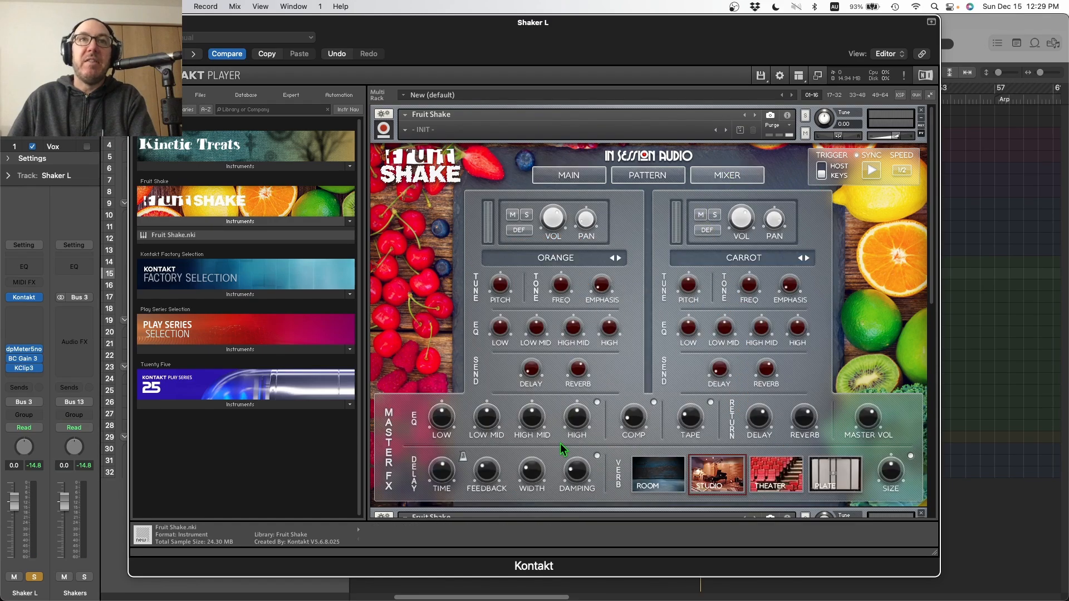
click(597, 456)
click(910, 456)
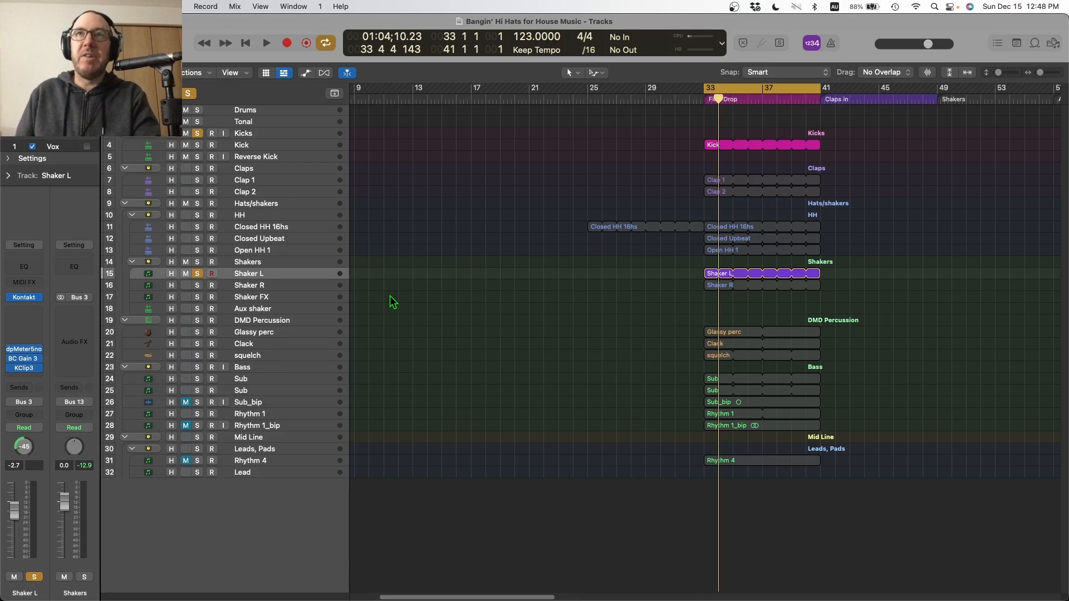
Match Shaker L's peak level in dpMeter5 during playback, bringing its gain to 10.0 dB, and close the meter.
click(31, 349)
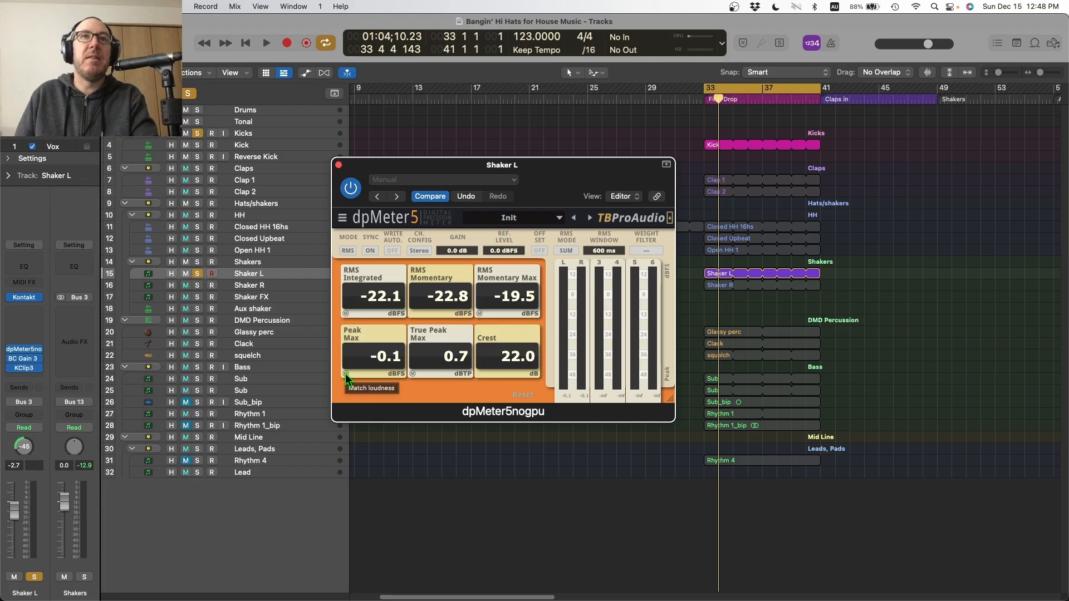
key(space)
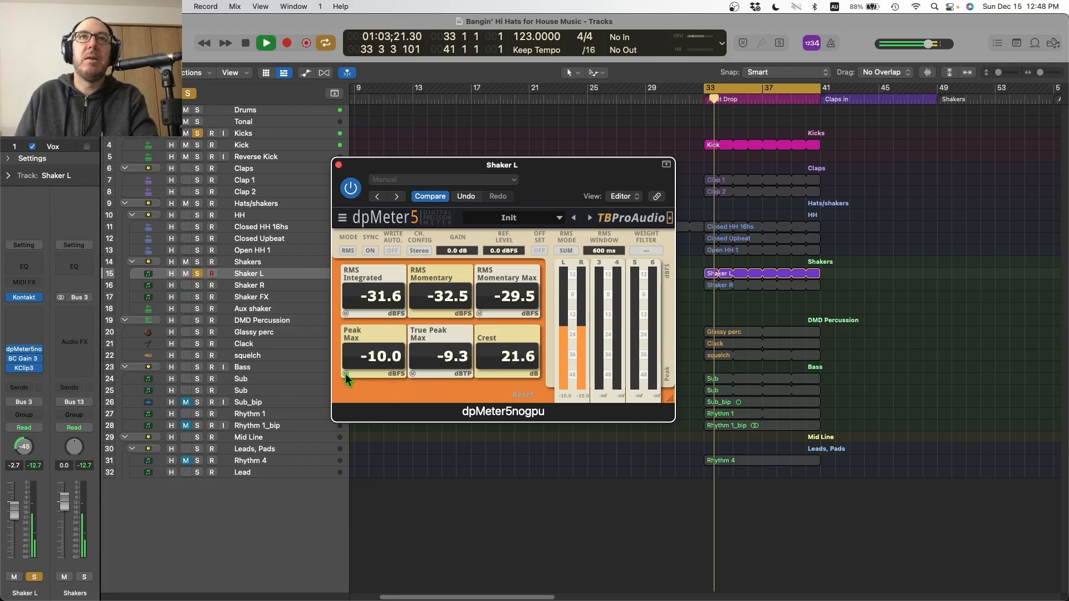
click(346, 375)
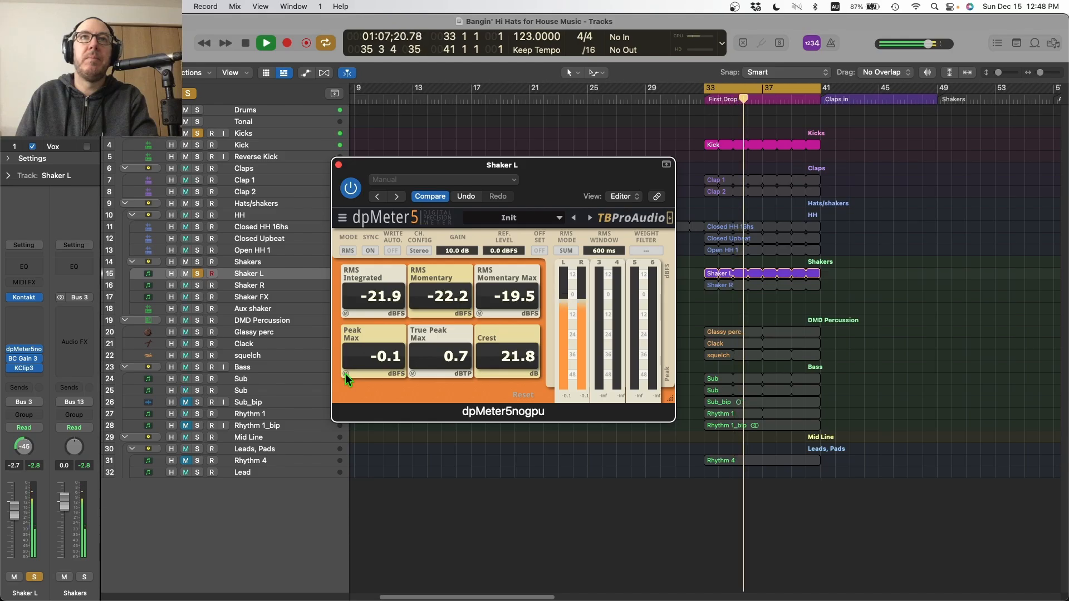
key(space)
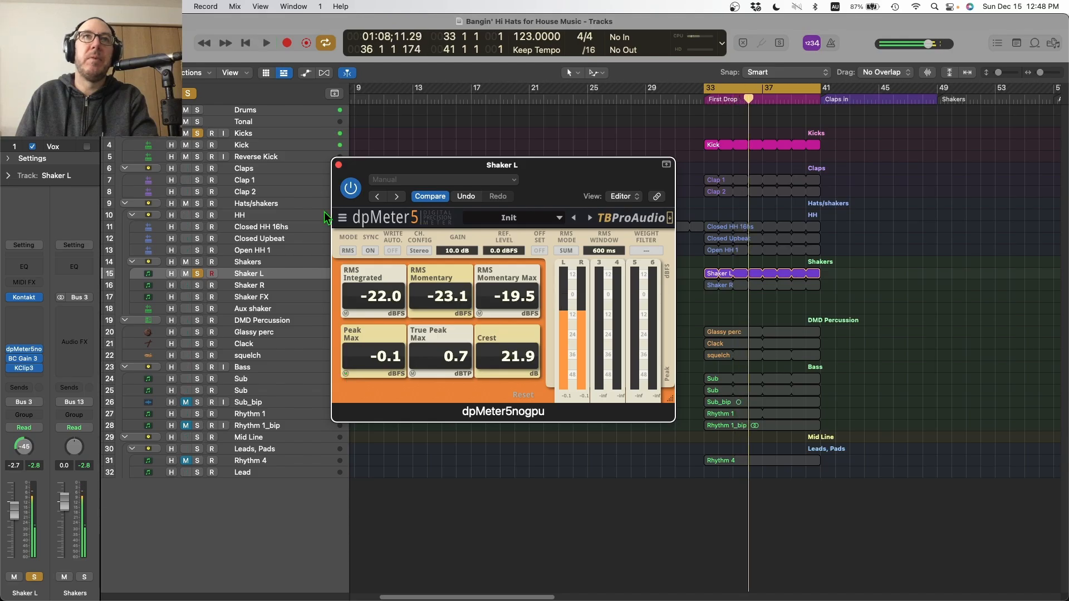
click(339, 164)
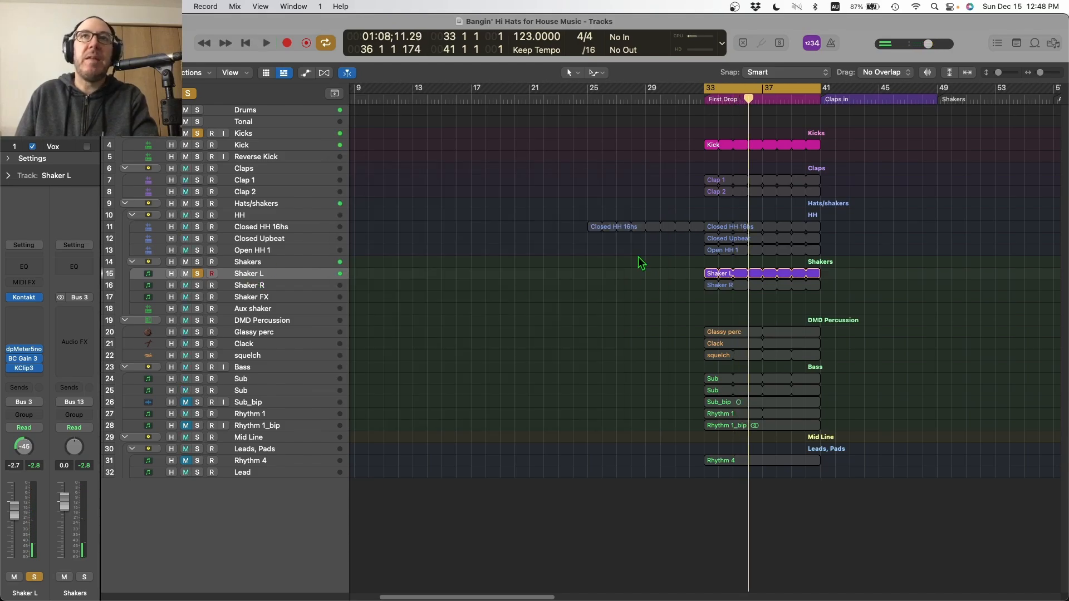
Examine the Shaker L note pattern in the Piano Roll while playing it back from bar 33.
key(e)
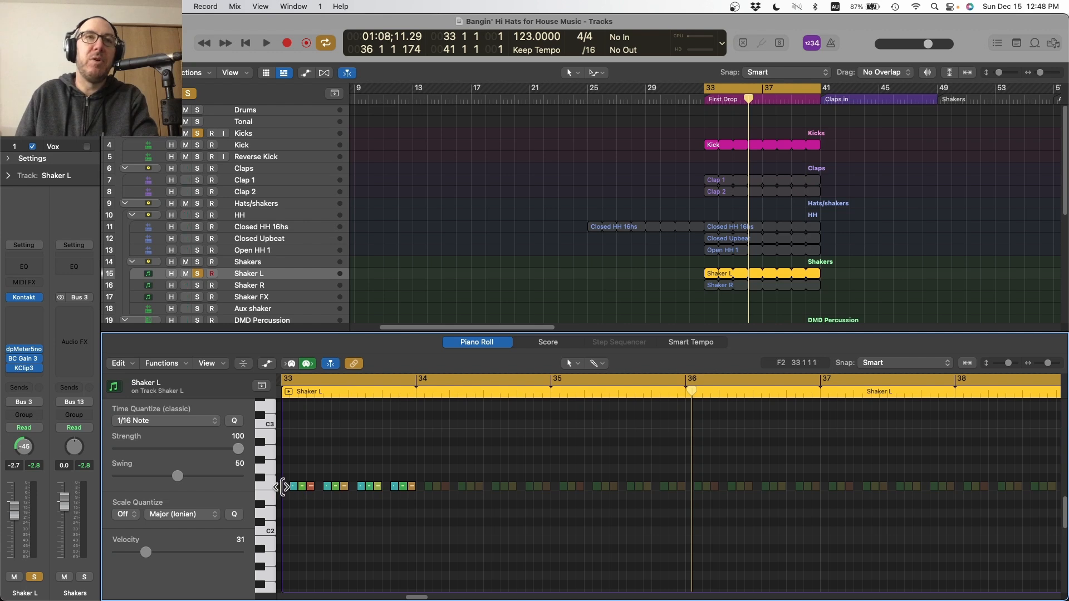
key(space)
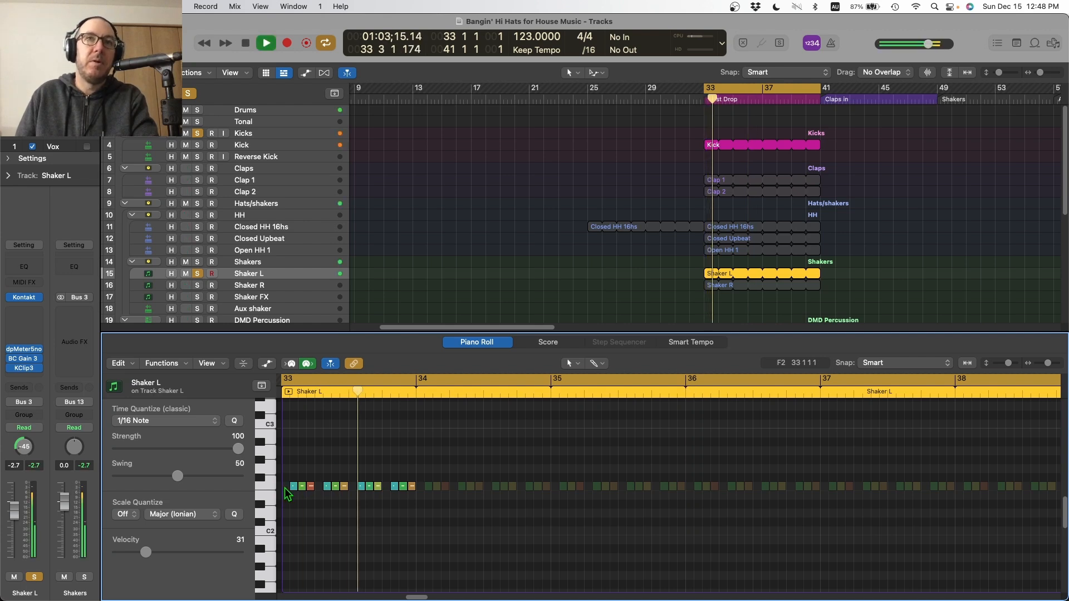
key(space)
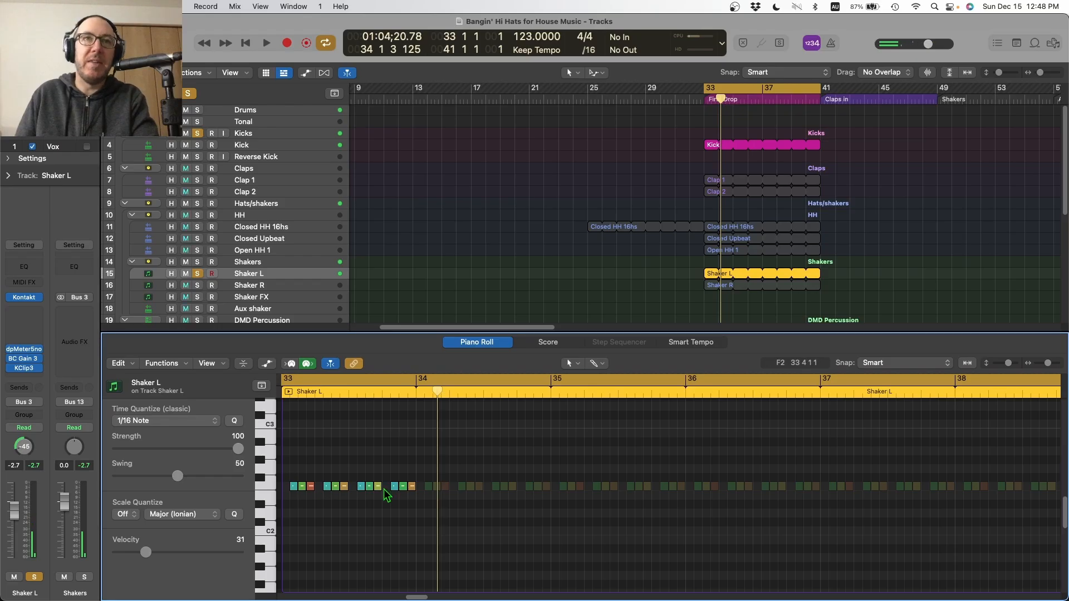
Delete the first sixteenth note of each beat from the Shaker R pattern.
click(263, 285)
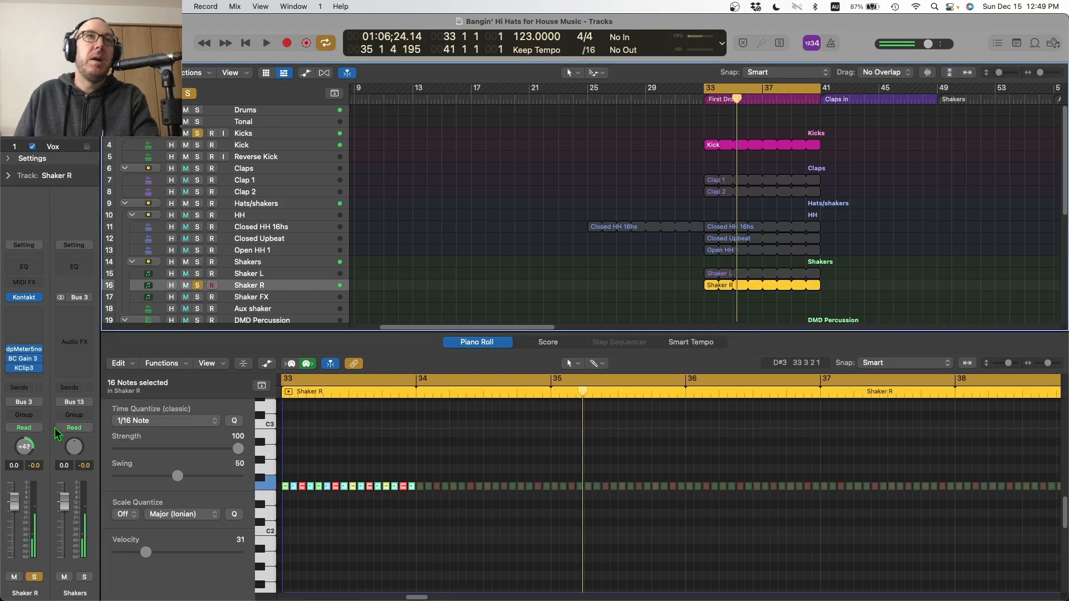
click(317, 475)
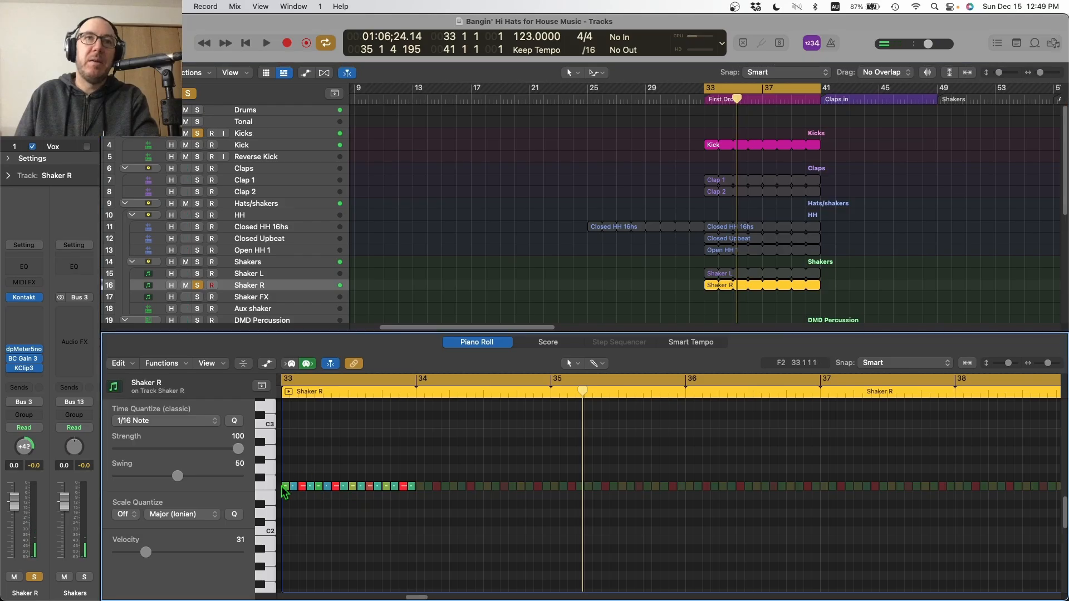
drag(287, 492, 386, 487)
key(Delete)
Play back Shaker R, check its levels in dpMeter5, and hide the plug-in window.
key(space)
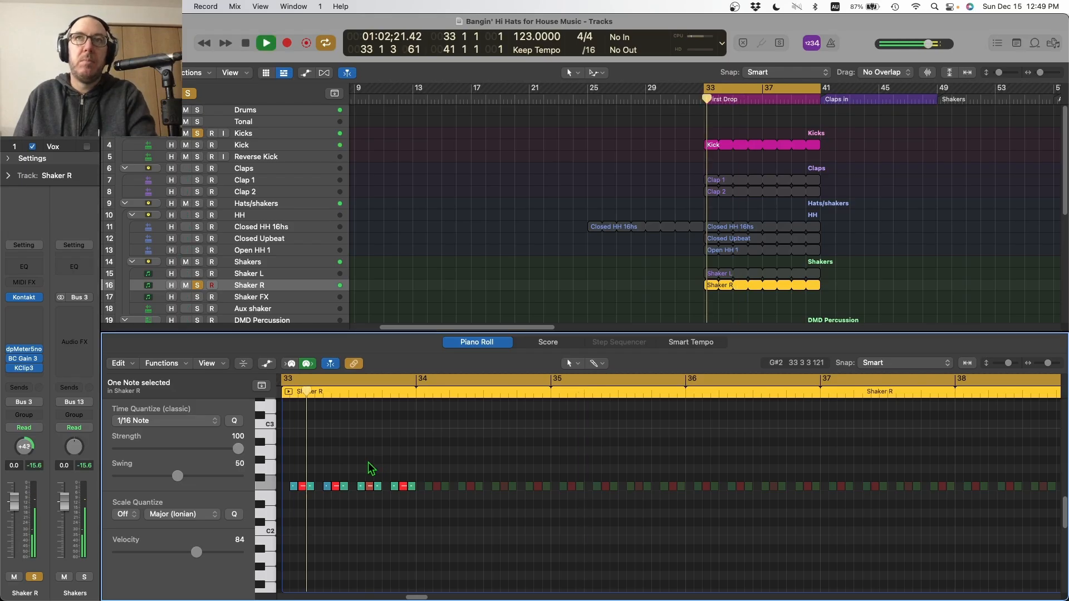
click(22, 348)
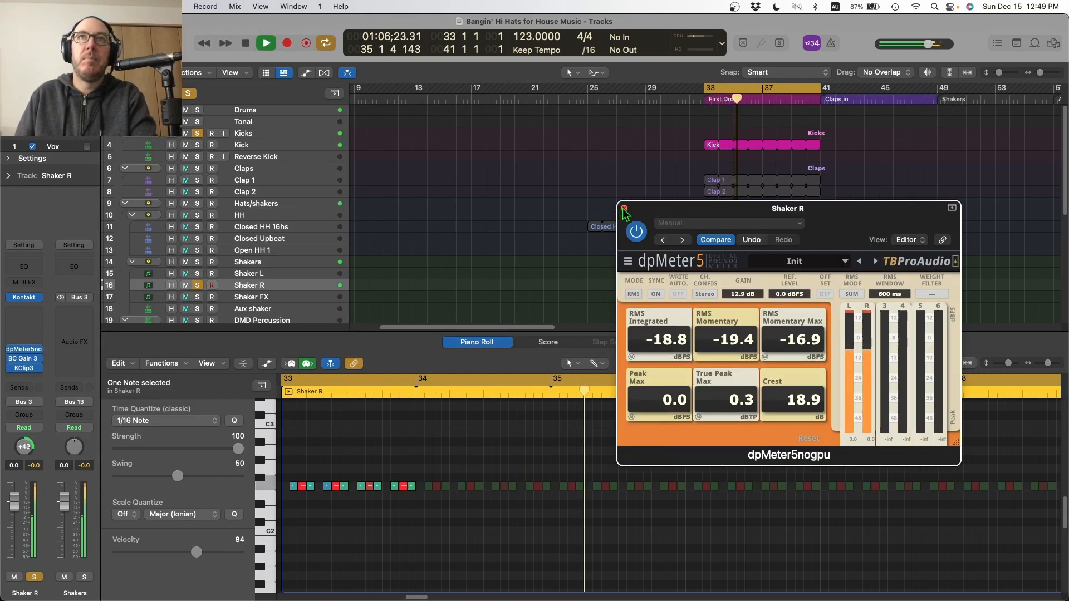
key(space)
key(v)
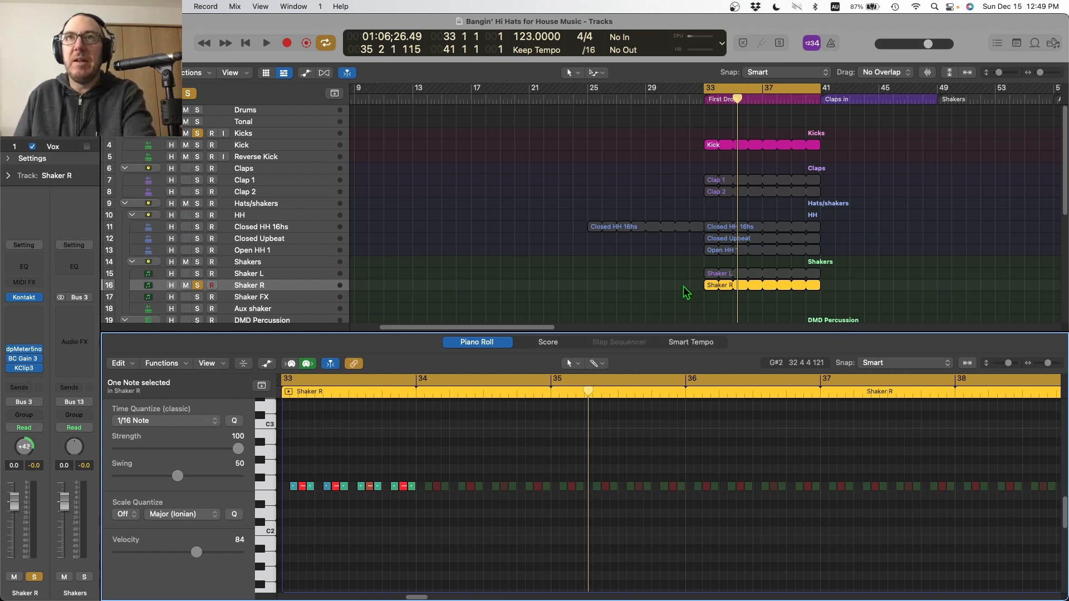
Replace the Shaker R region at bar 33 with a copy of the Shaker L region and play it back.
click(703, 290)
click(709, 285)
key(Delete)
drag(713, 280, 715, 286)
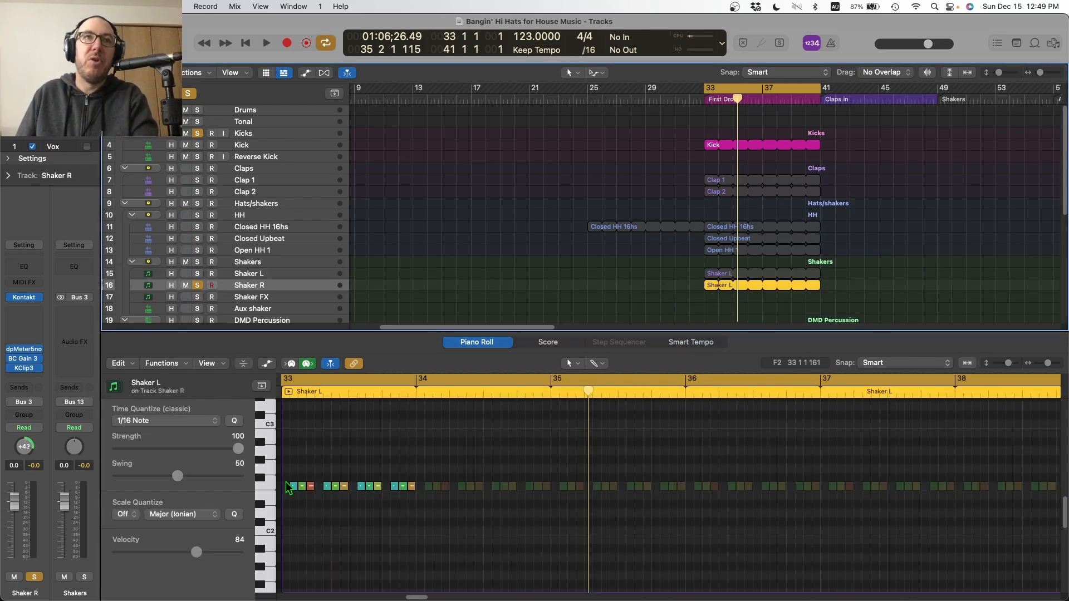
key(space)
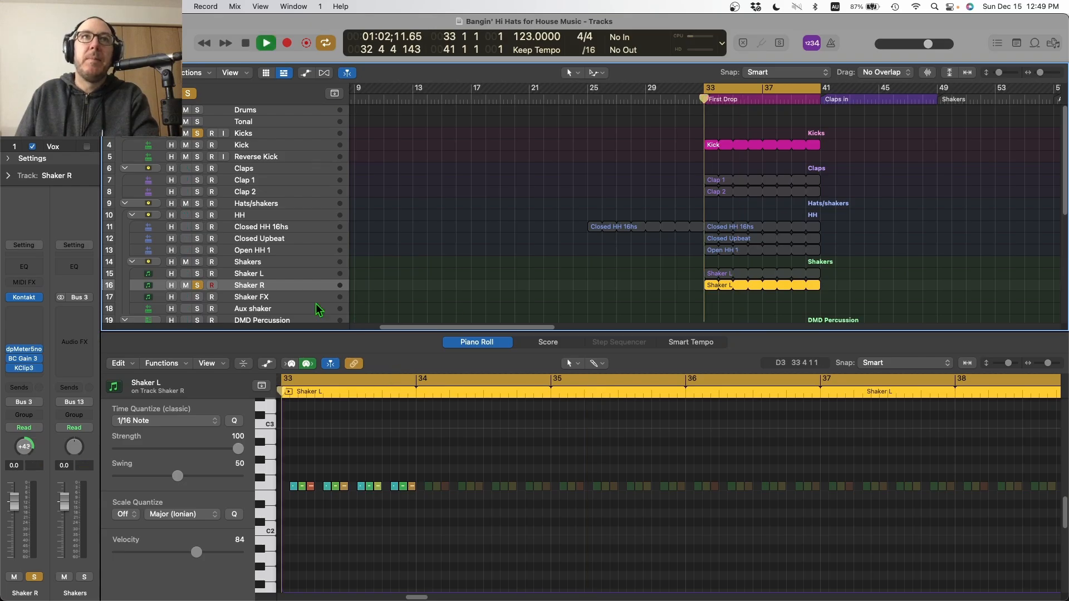
key(space)
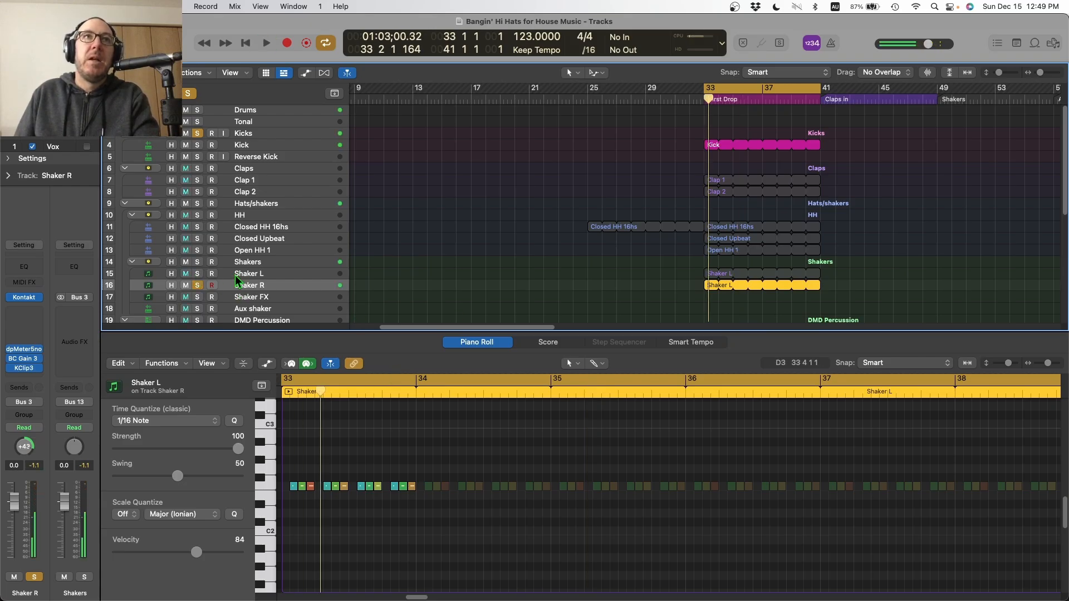
Solo Shaker L instead of Shaker R and listen to its Orange sound with its Kontakt instrument open.
click(192, 274)
click(198, 283)
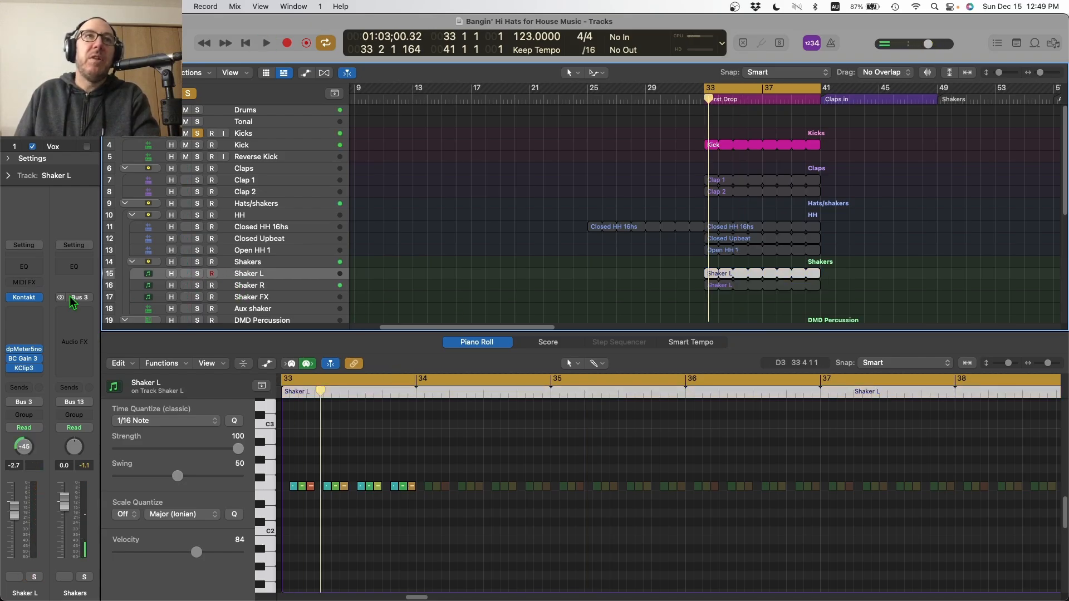
click(19, 299)
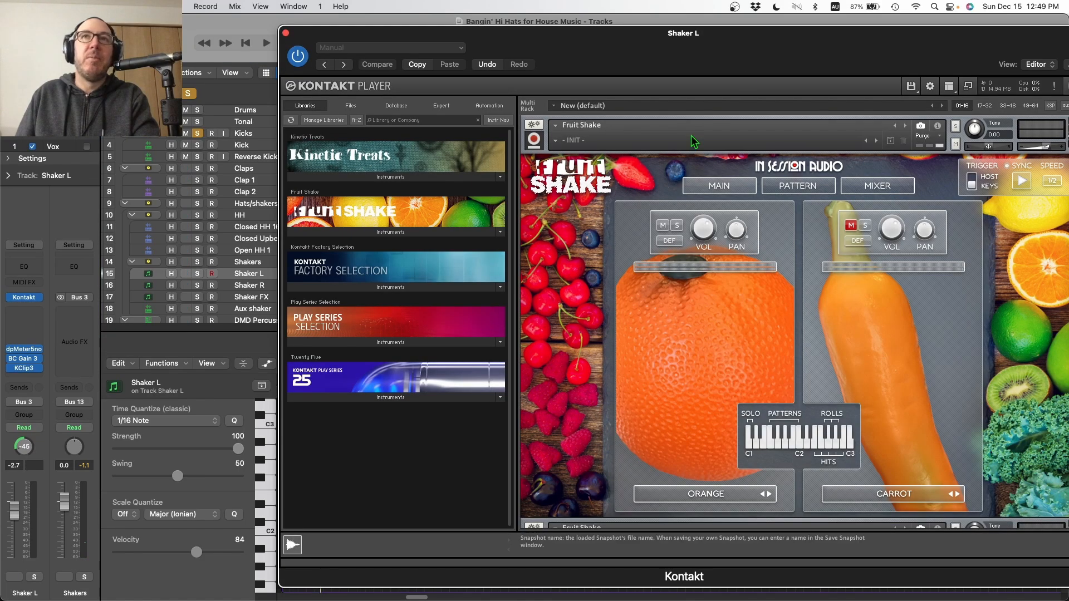
drag(764, 58, 583, 46)
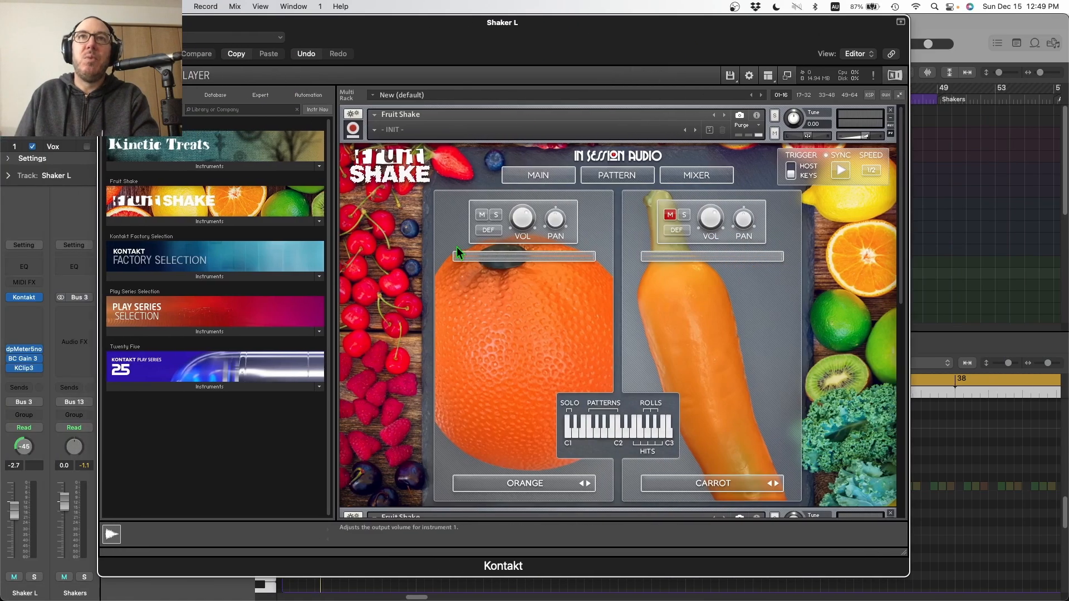
key(space)
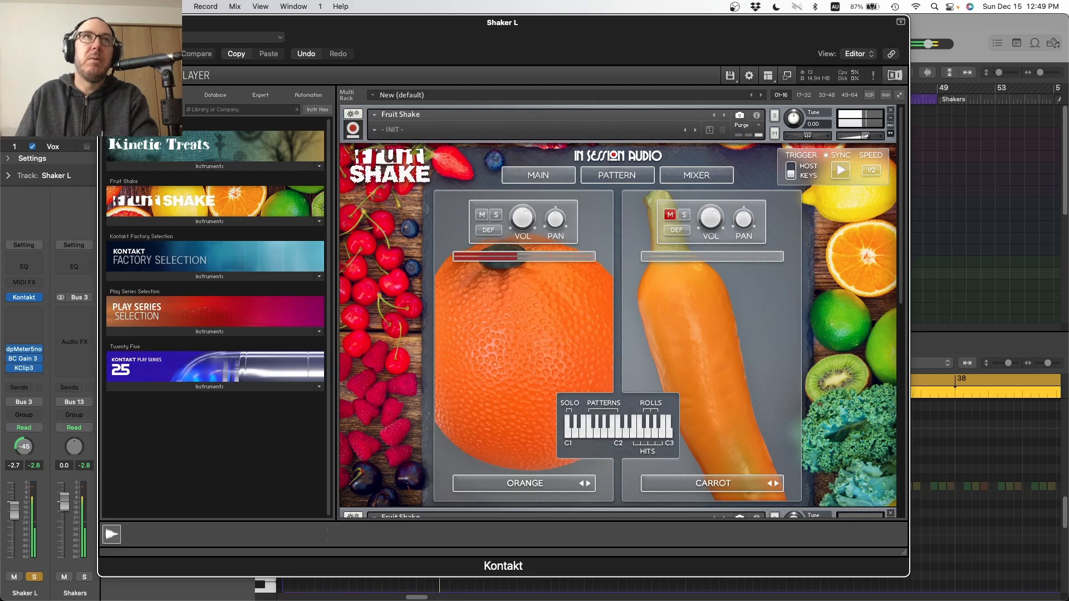
click(107, 22)
key(space)
Solo Shaker R, listen to its Apple sound with its Kontakt instrument open, and play it together with Shaker L soloed.
click(237, 289)
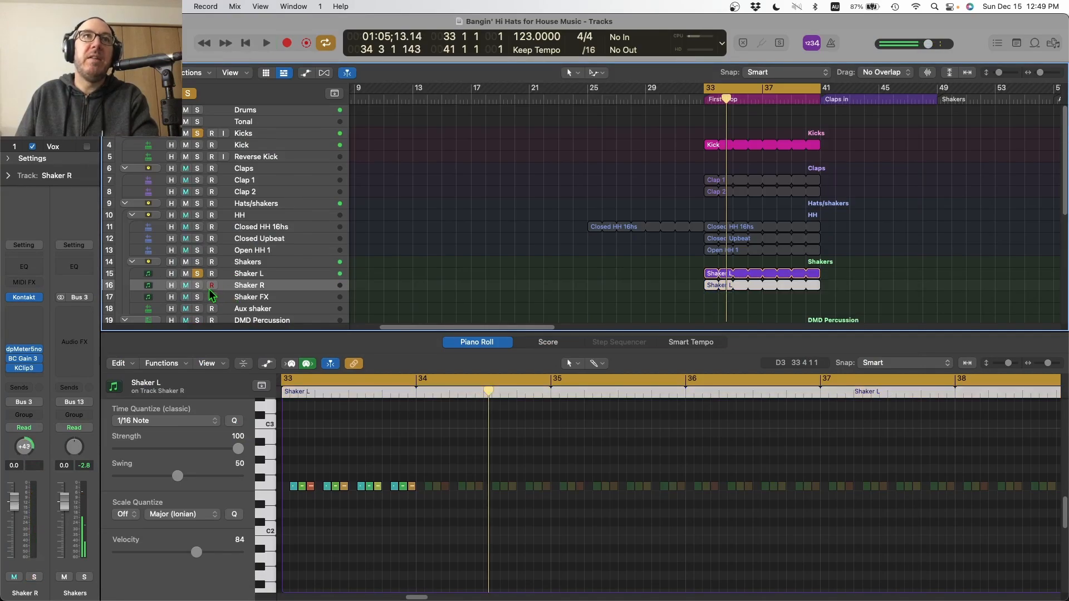
click(25, 298)
key(space)
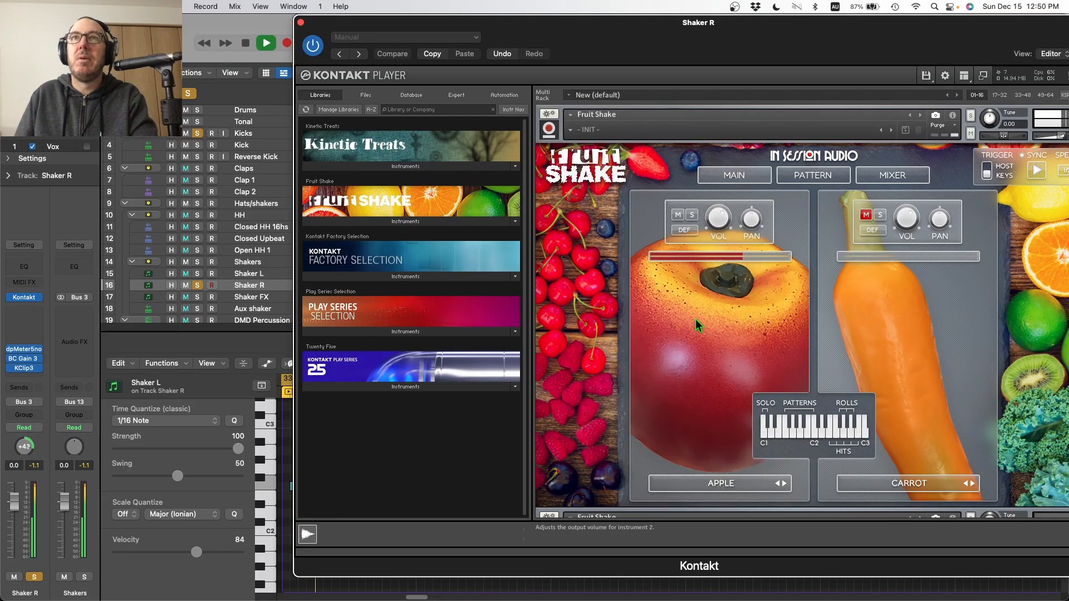
click(196, 275)
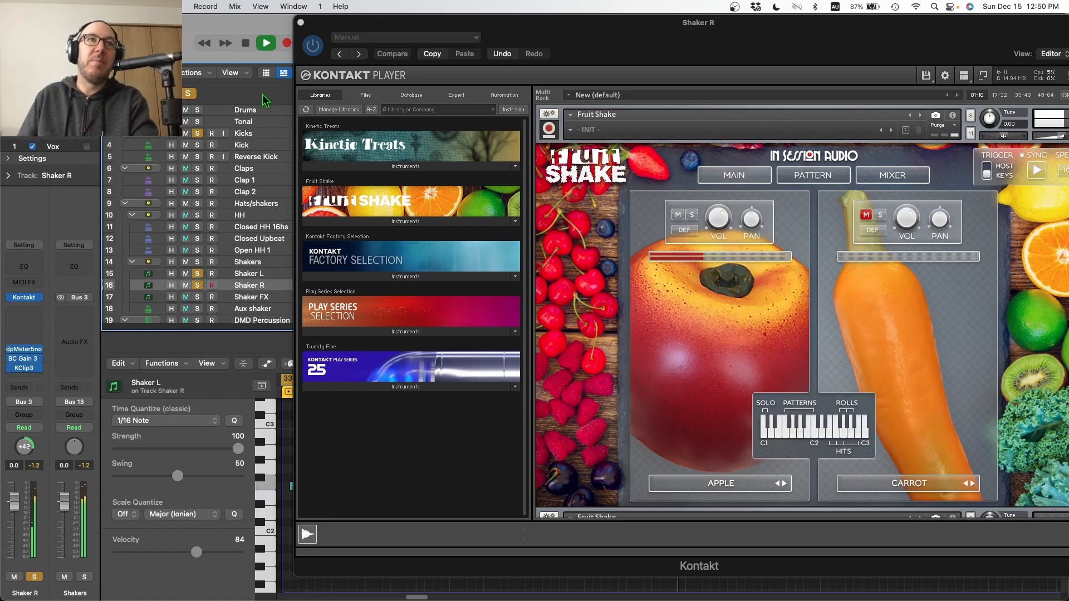
click(300, 23)
key(space)
Copy the Shaker R region at bar 33 onto the Shaker FX track and name the copy after its track.
click(512, 247)
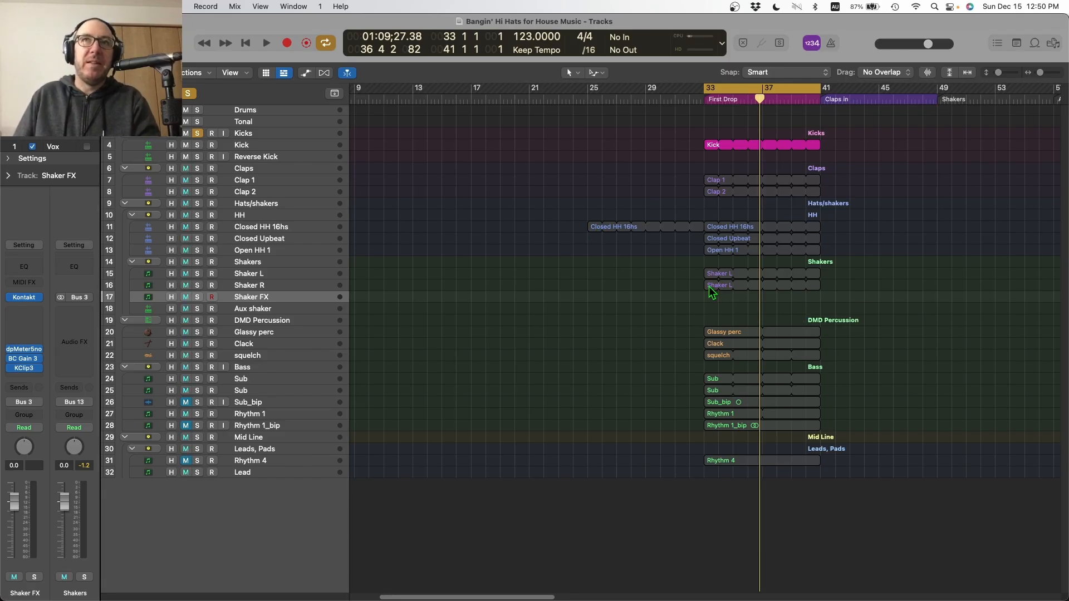
drag(709, 286, 713, 300)
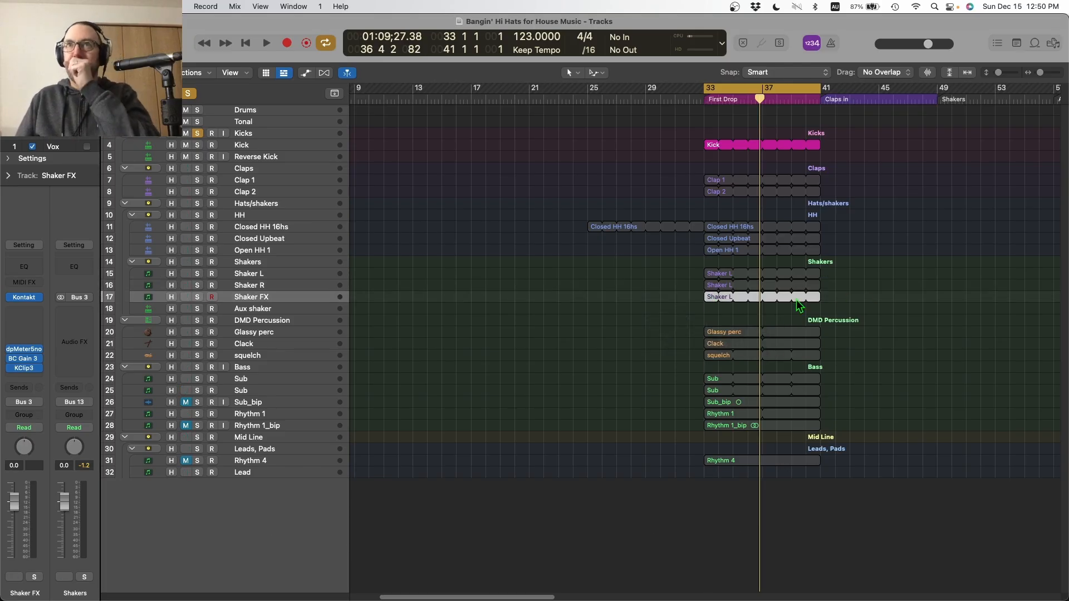
right_click(708, 298)
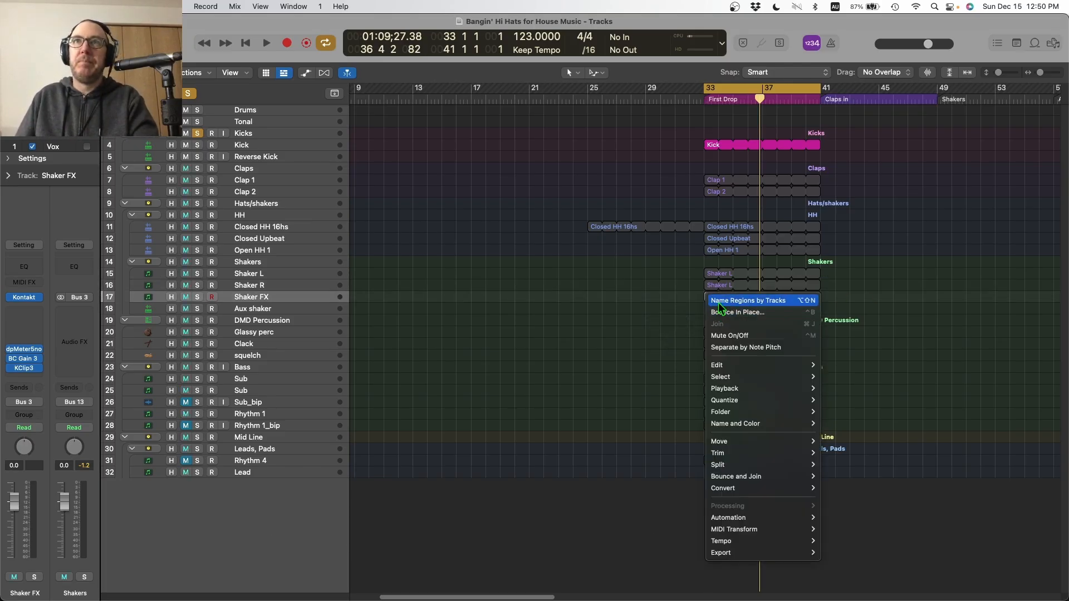
click(720, 303)
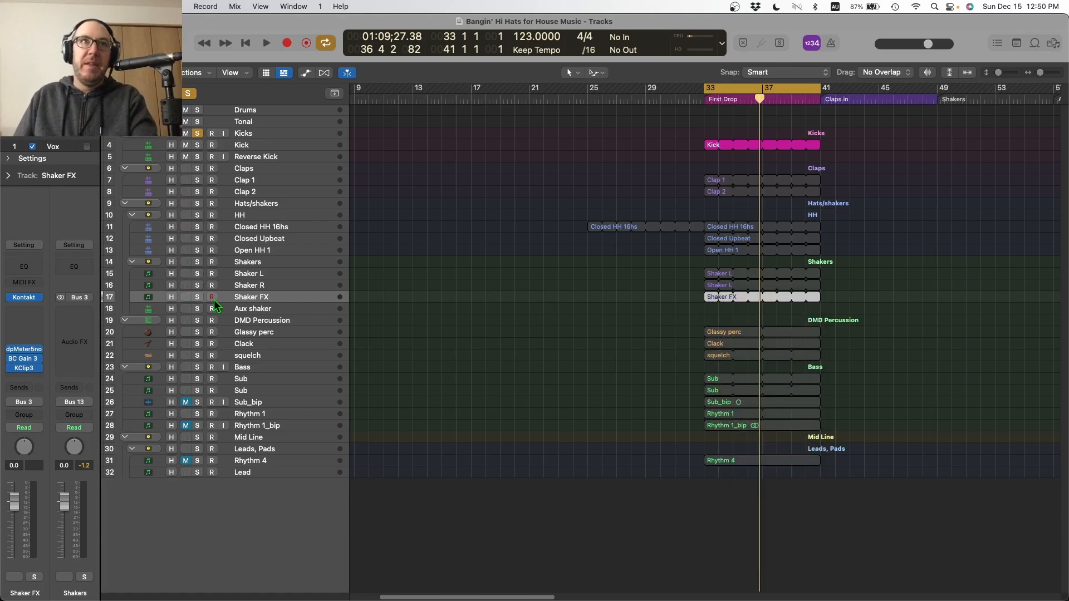
In Shaker FX's Kontakt instrument, mute the Carrot sound, change the Orange sound to Lemon, and listen to it.
drag(258, 290, 257, 289)
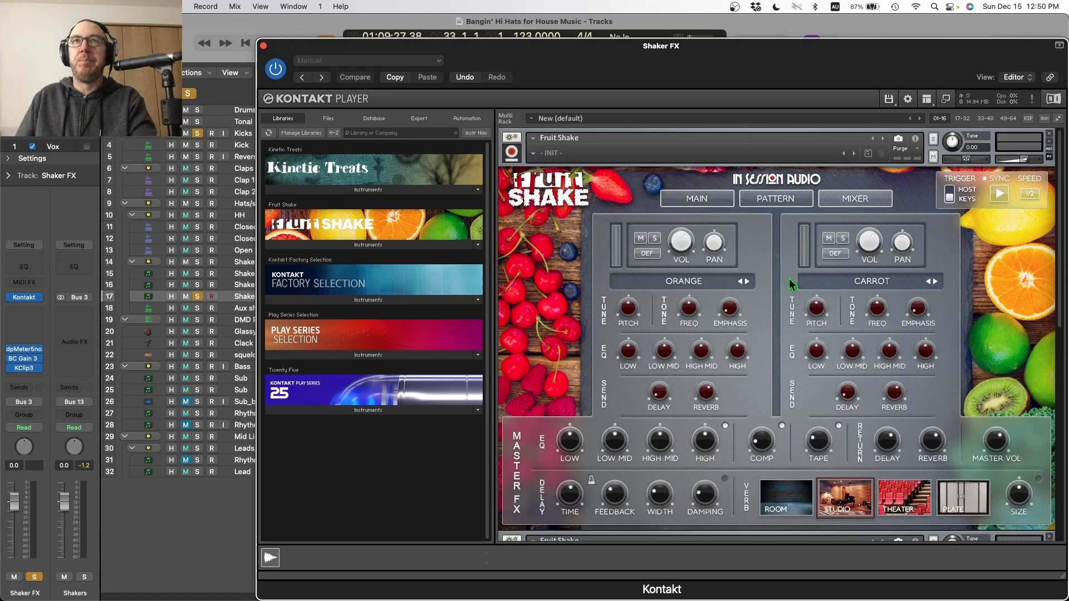
drag(736, 60, 571, 37)
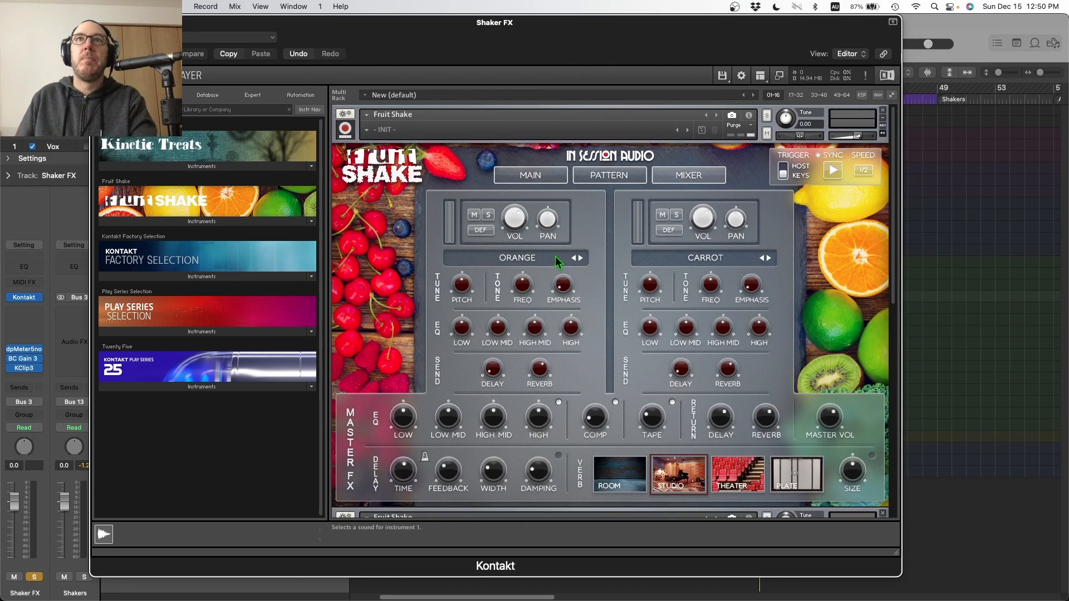
click(662, 214)
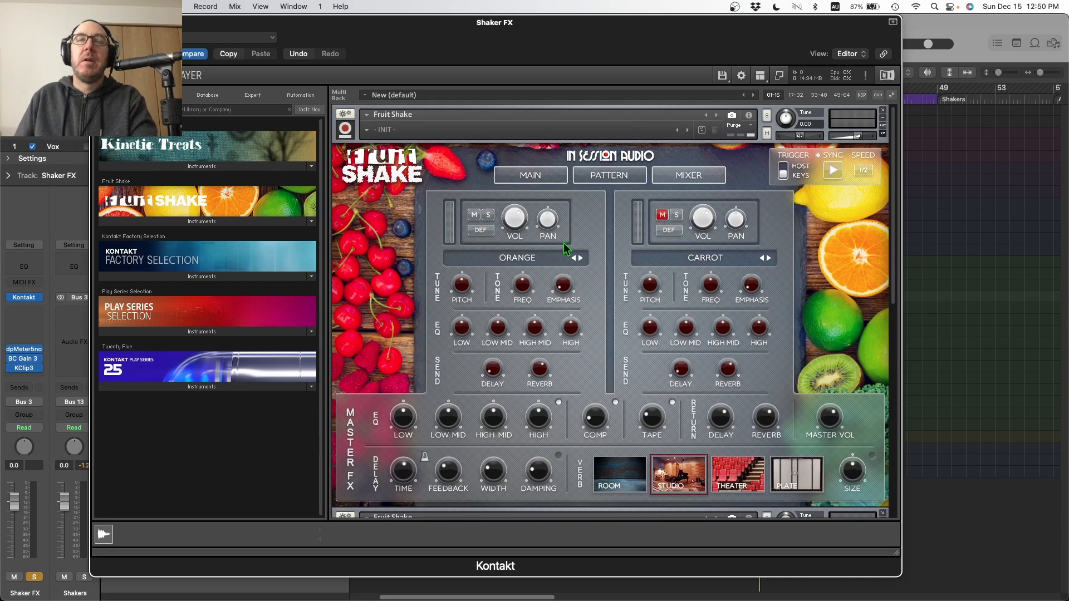
click(581, 259)
click(582, 258)
click(581, 258)
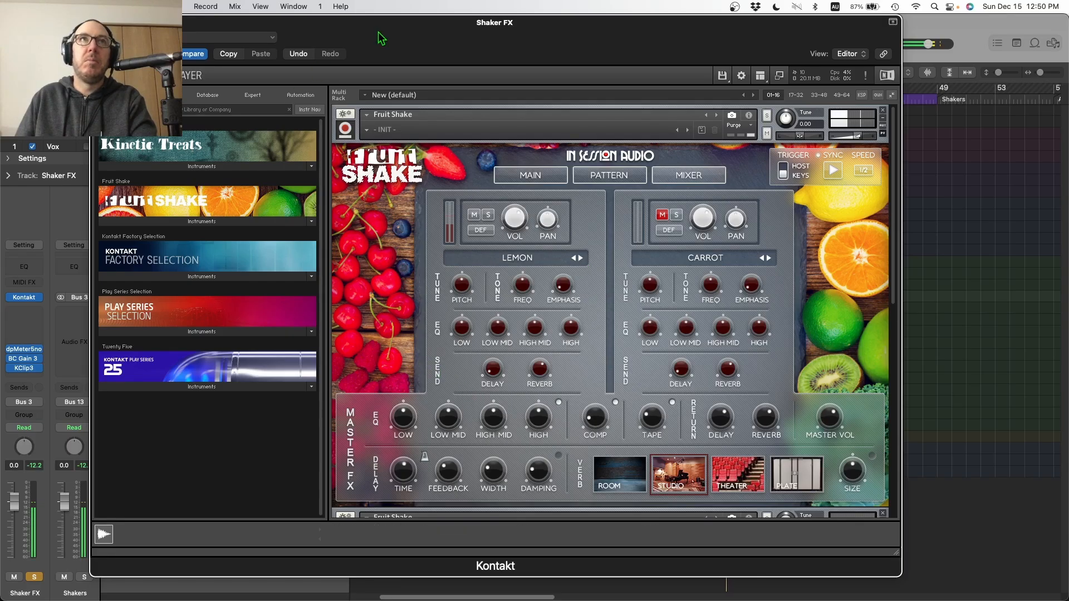
drag(381, 39, 473, 39)
click(194, 23)
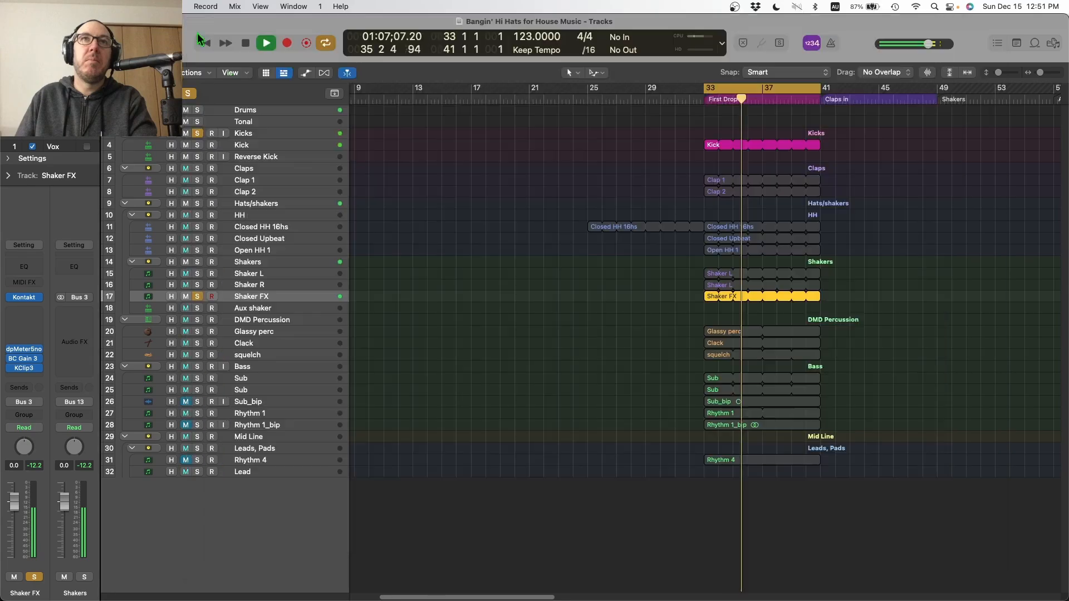
Match Shaker FX's peak level to the reference in dpMeter5 with 12.2 dB of gain and play it back.
click(18, 349)
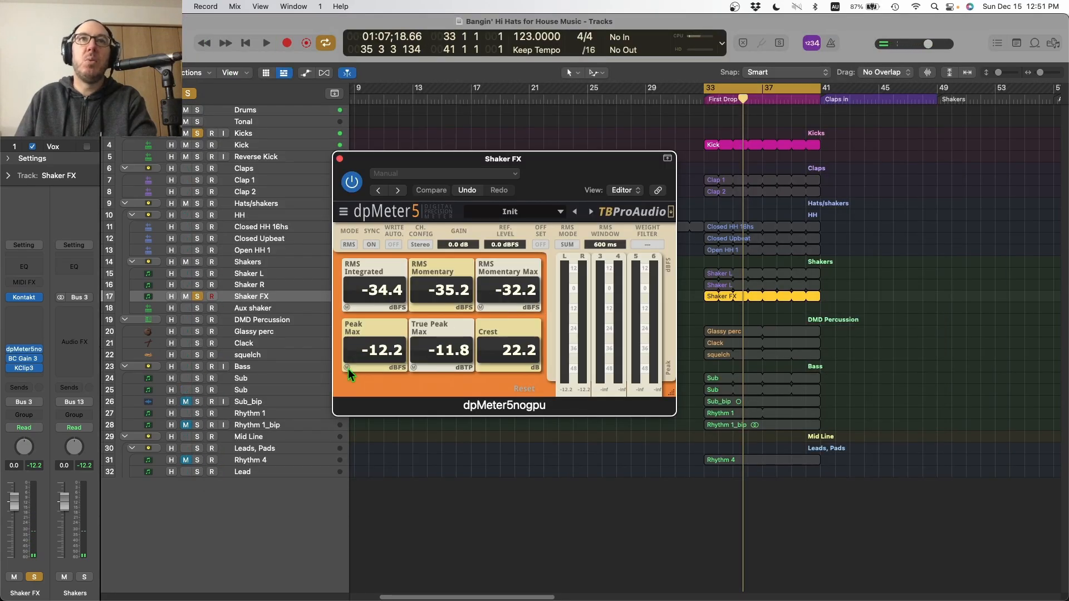
key(space)
click(346, 368)
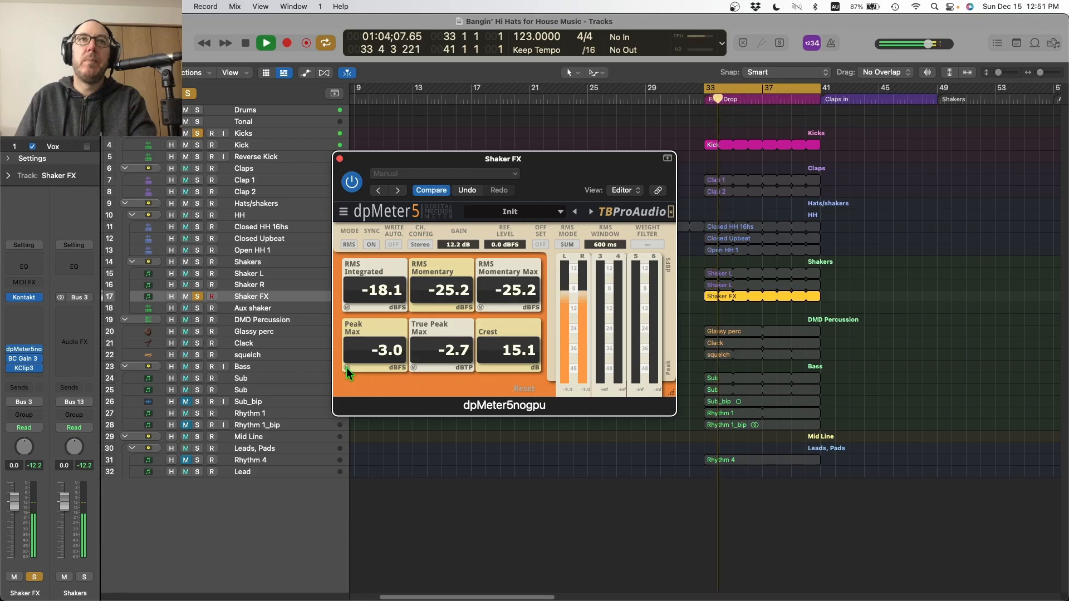
key(space)
click(339, 159)
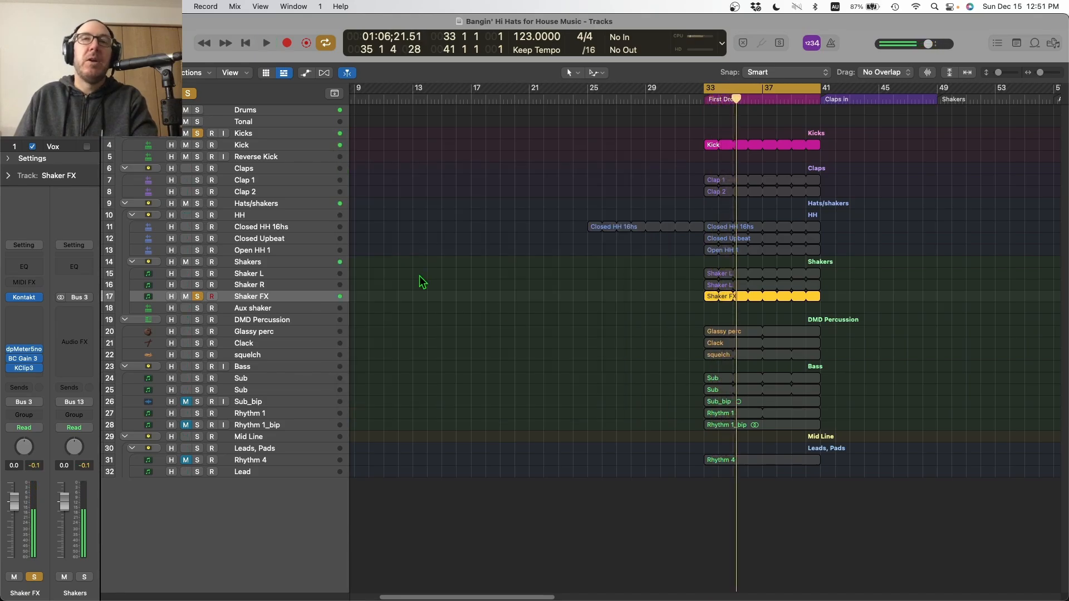
Insert PanMan on Shaker FX, load the 2 BarWideSlow MIDI preset, and reduce its Width while listening.
click(24, 320)
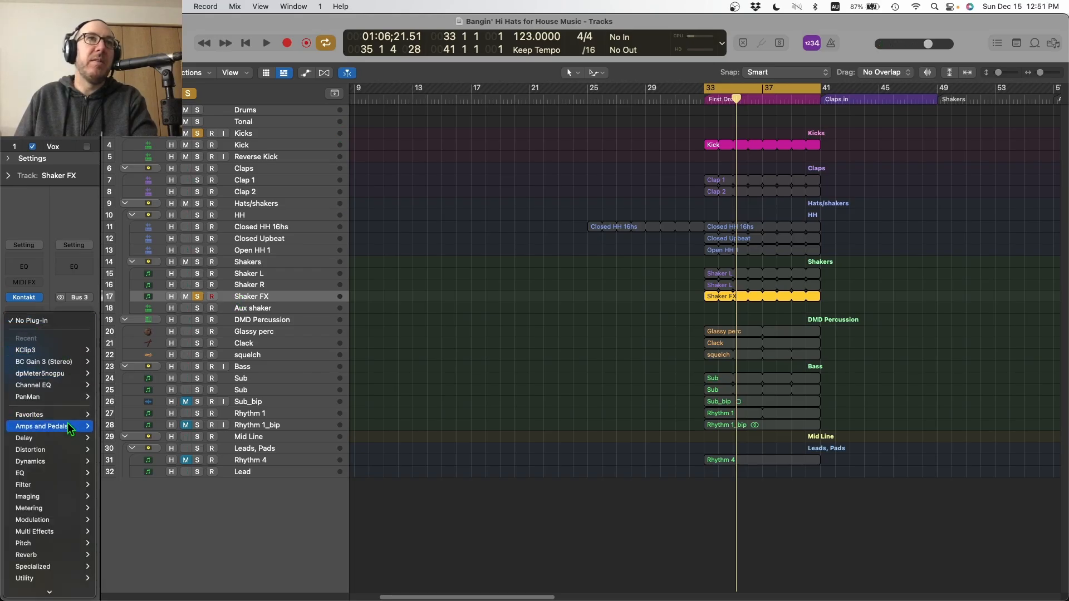
click(106, 397)
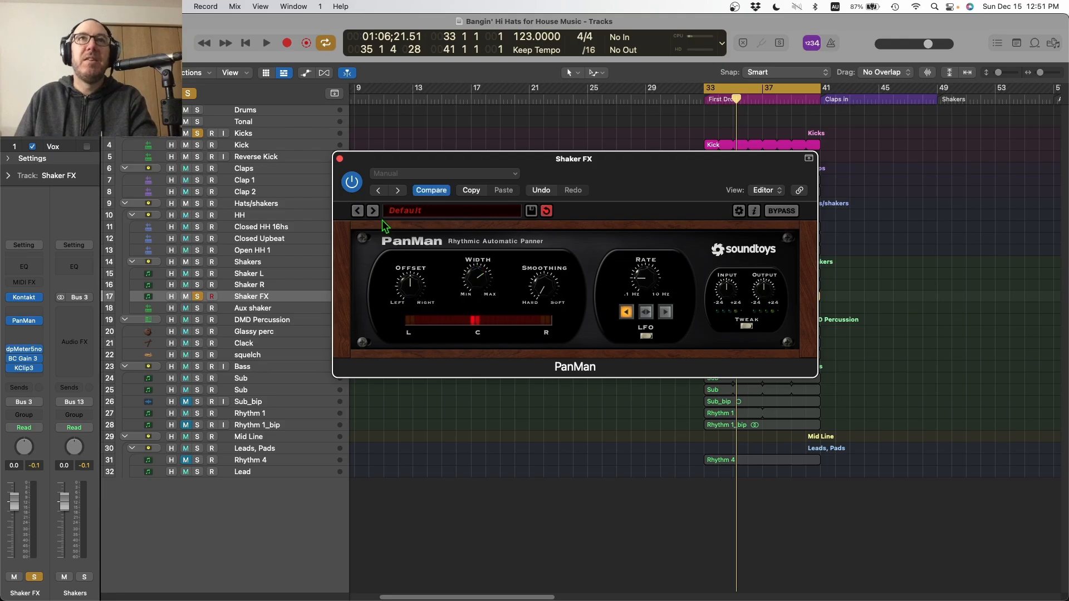
click(372, 211)
key(space)
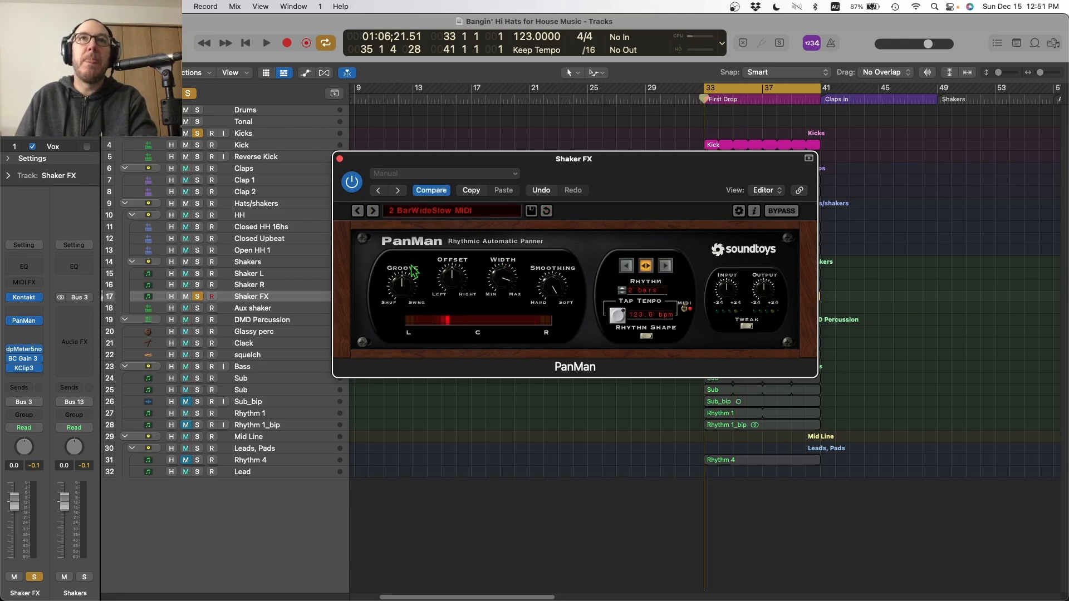
drag(502, 280, 501, 294)
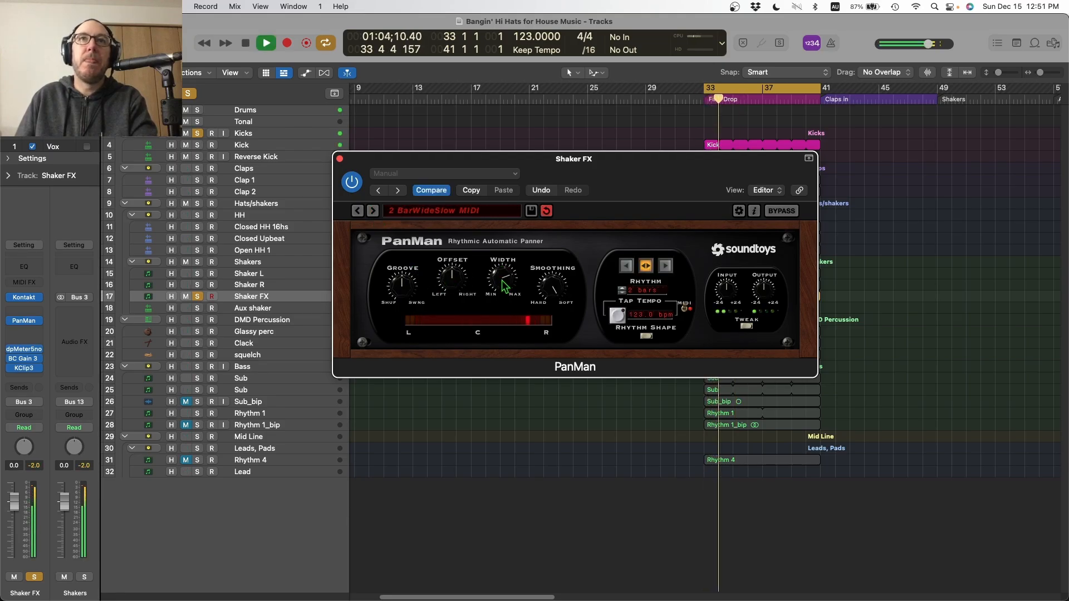
key(space)
Match Shaker FX's peak level again in dpMeter5 with 14.5 dB of gain and listen to the panned result.
click(24, 349)
key(space)
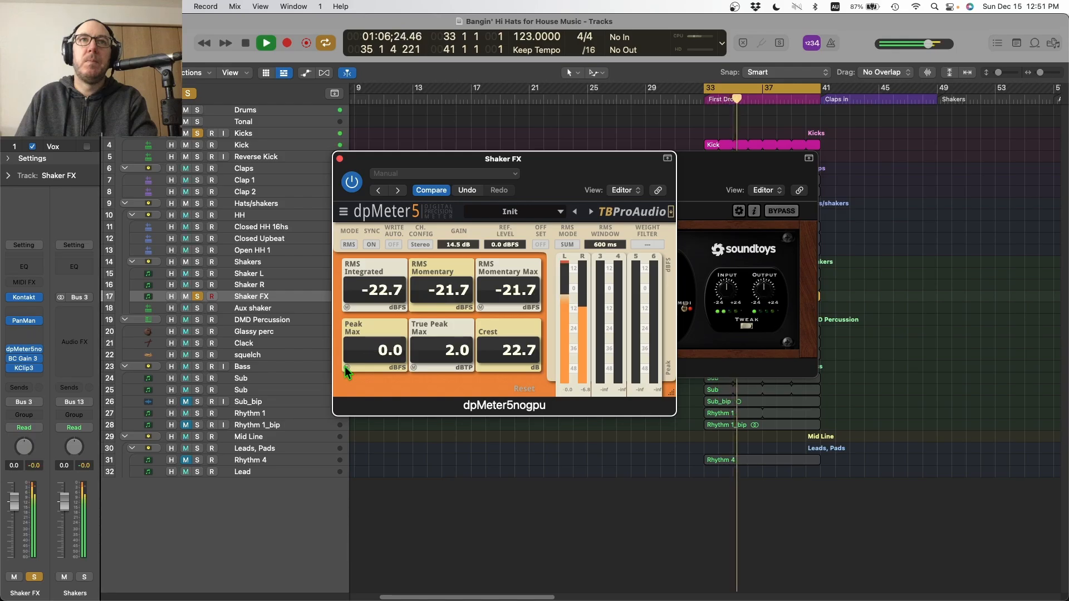
key(space)
click(339, 159)
key(space)
key(space)
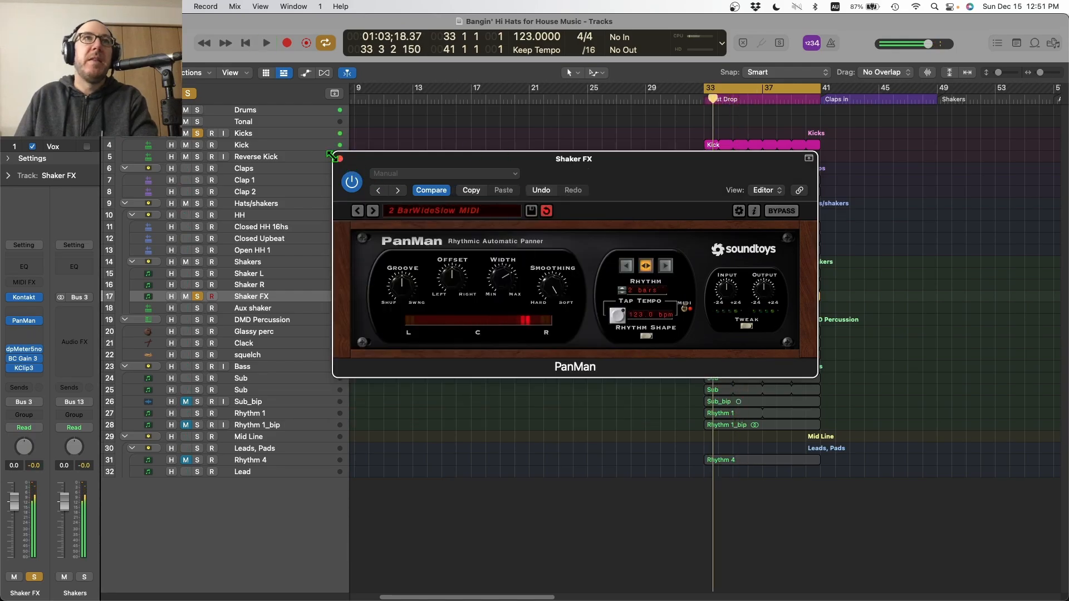
click(340, 158)
Insert a Bitcrusher after PanMan on Shaker FX and raise its Drive to 7.0 dB during playback.
click(26, 334)
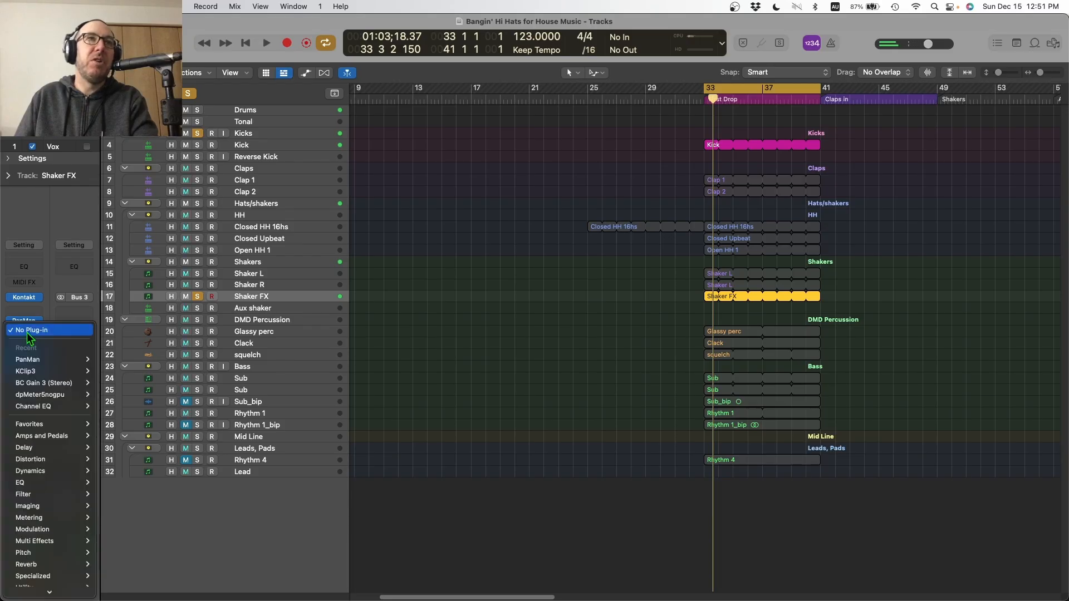
mouse_move(58, 462)
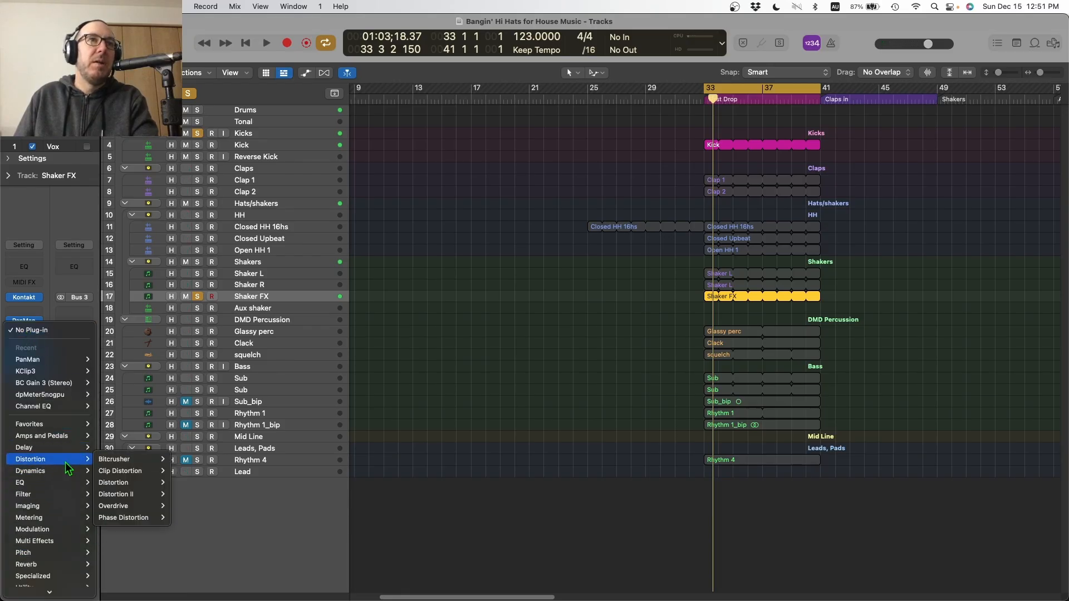
mouse_move(149, 461)
click(192, 461)
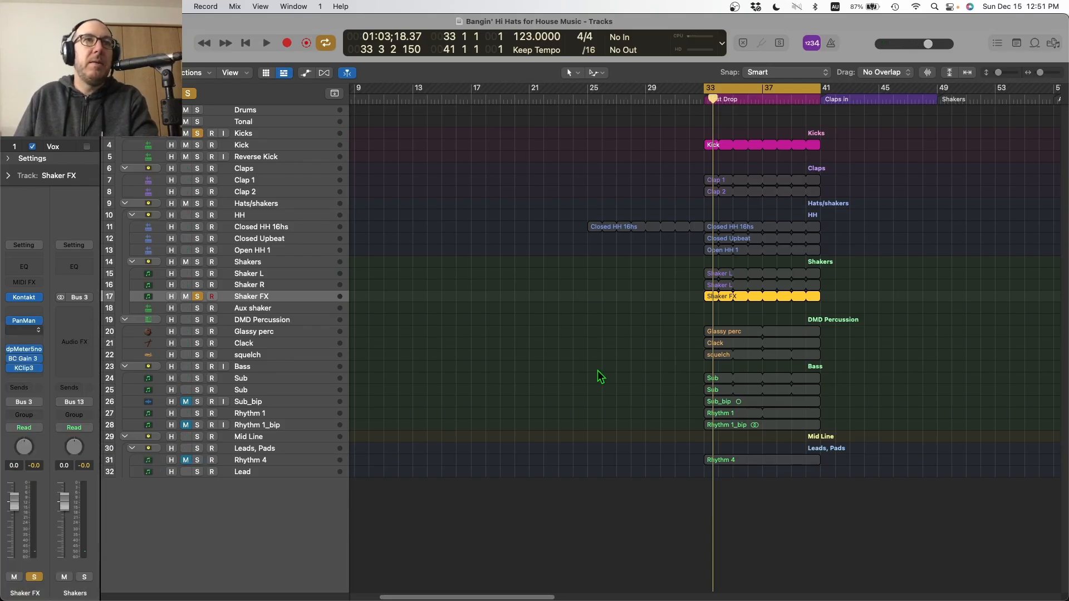
key(space)
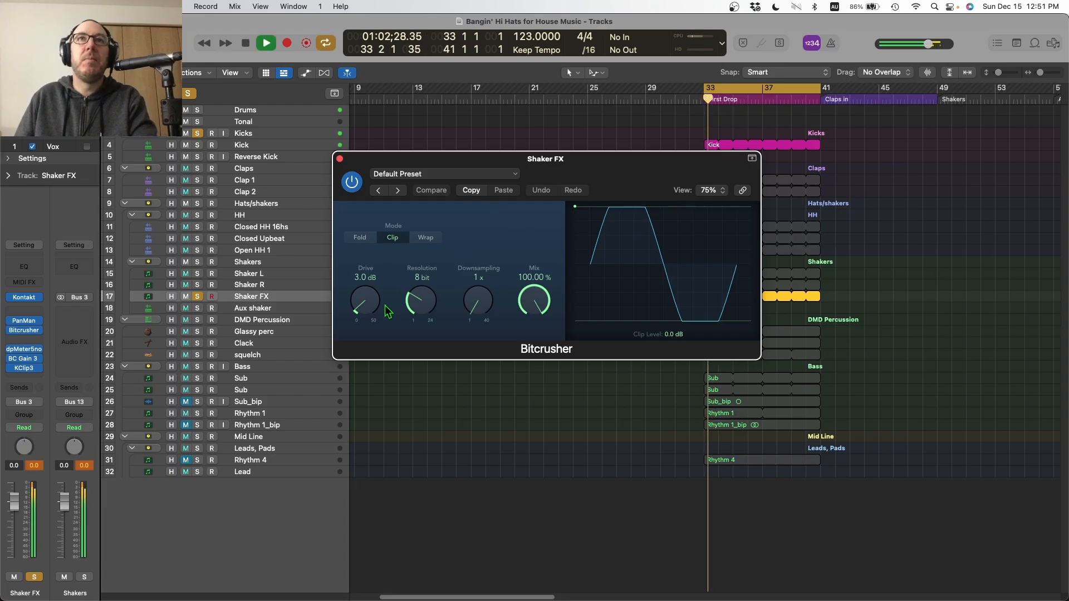
drag(359, 292, 360, 273)
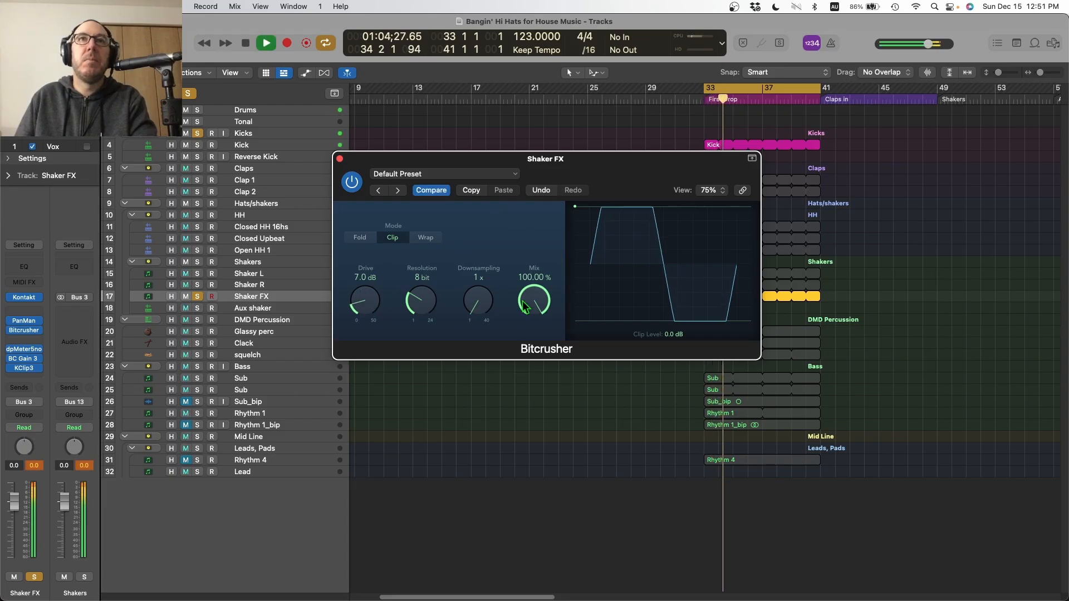
Set the Bitcrusher's Resolution to 10 bit and its Downsampling to 8x by ear.
drag(422, 303, 474, 274)
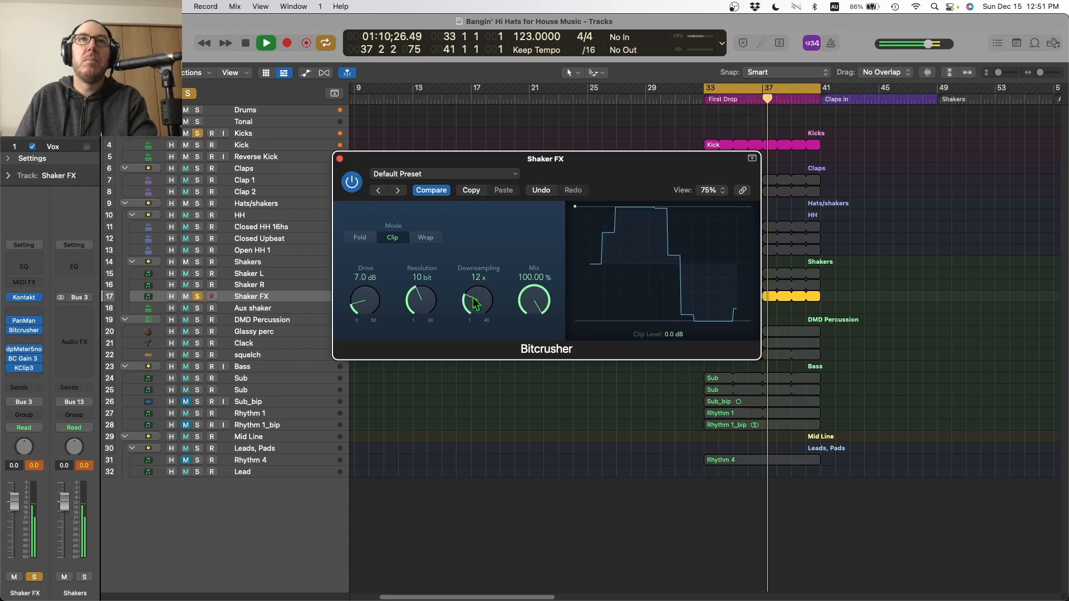
drag(534, 303, 510, 341)
drag(479, 303, 517, 251)
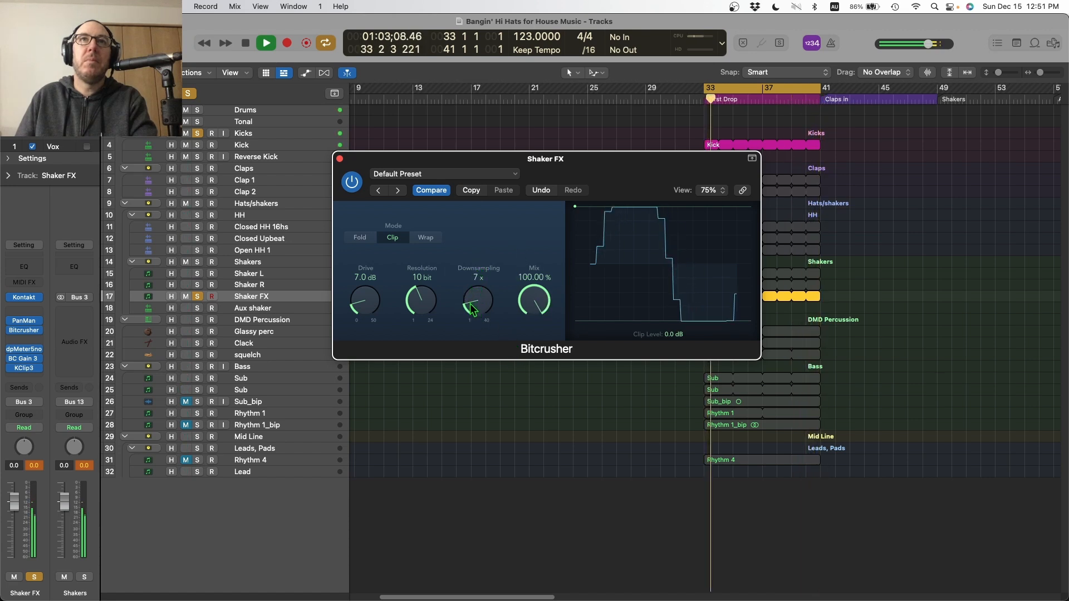
mouse_move(472, 296)
mouse_down()
mouse_move(467, 280)
mouse_move(468, 302)
mouse_up()
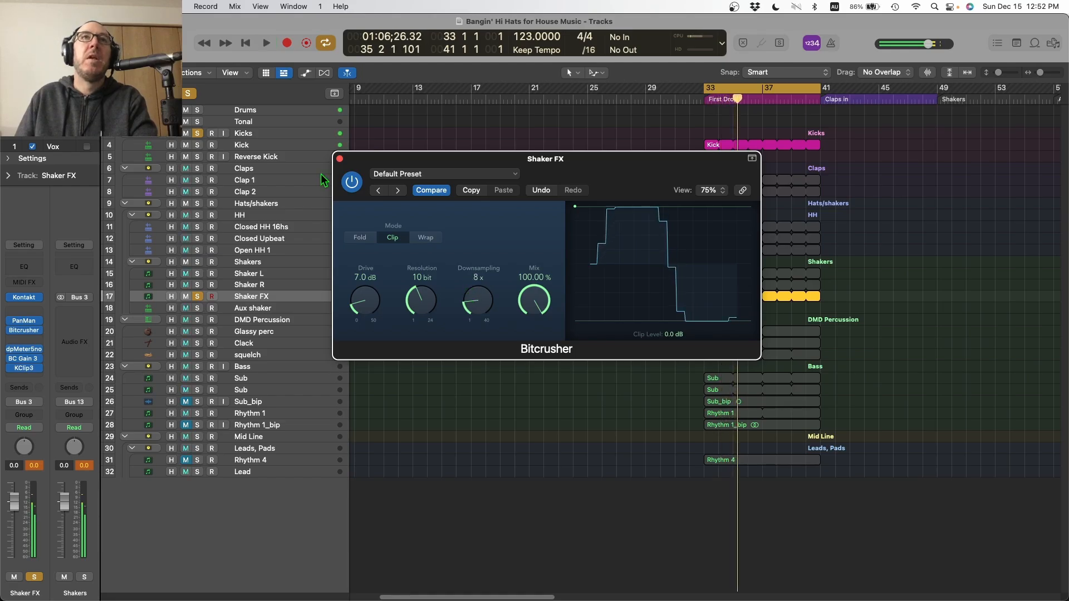
click(340, 159)
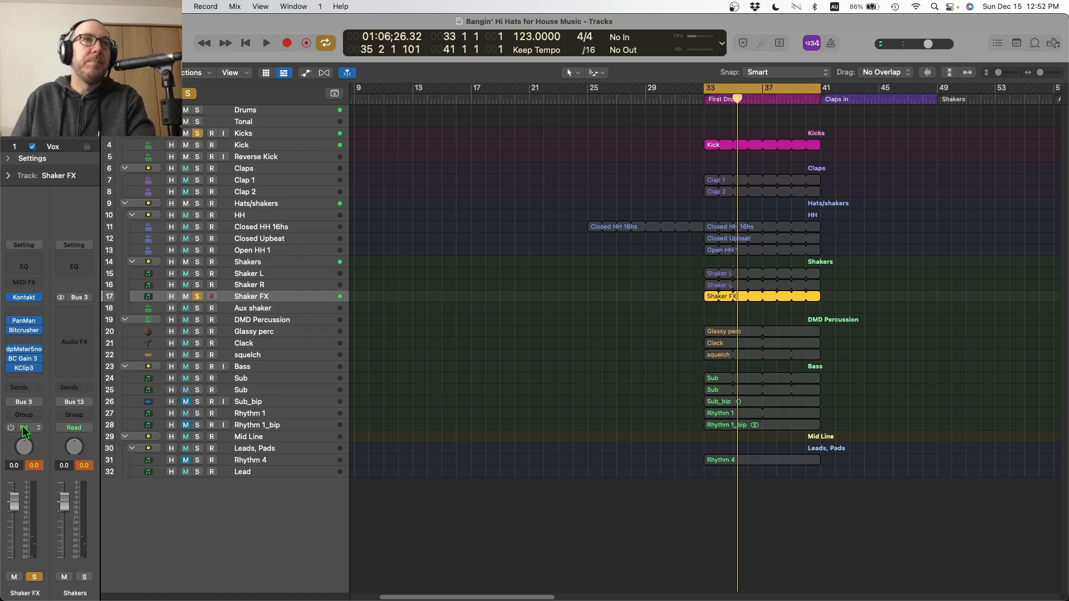
Show track automation and set Shaker FX's automation mode to Latch.
key(a)
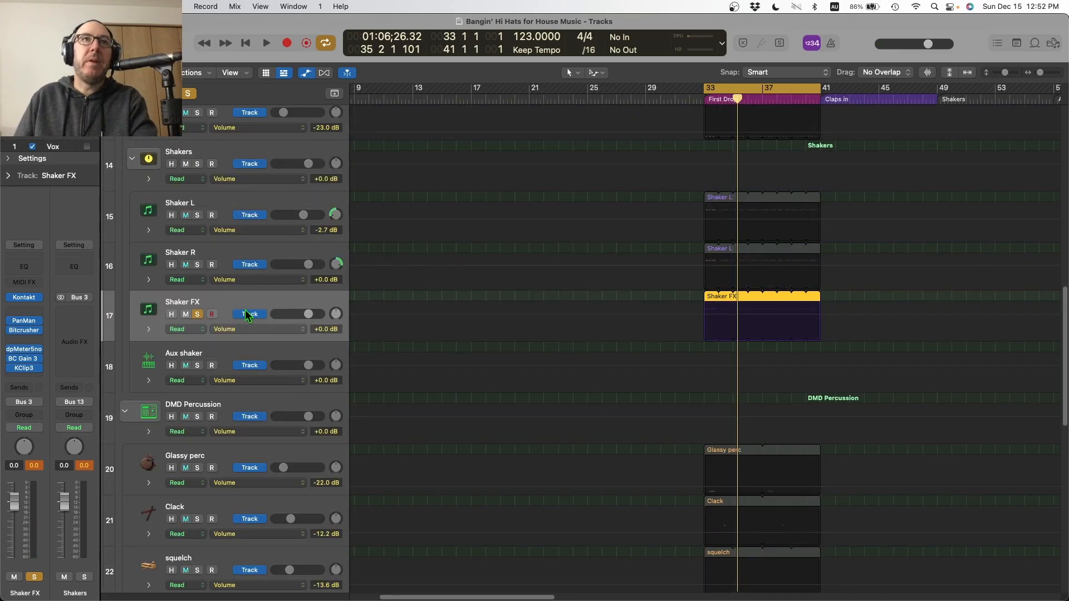
click(178, 329)
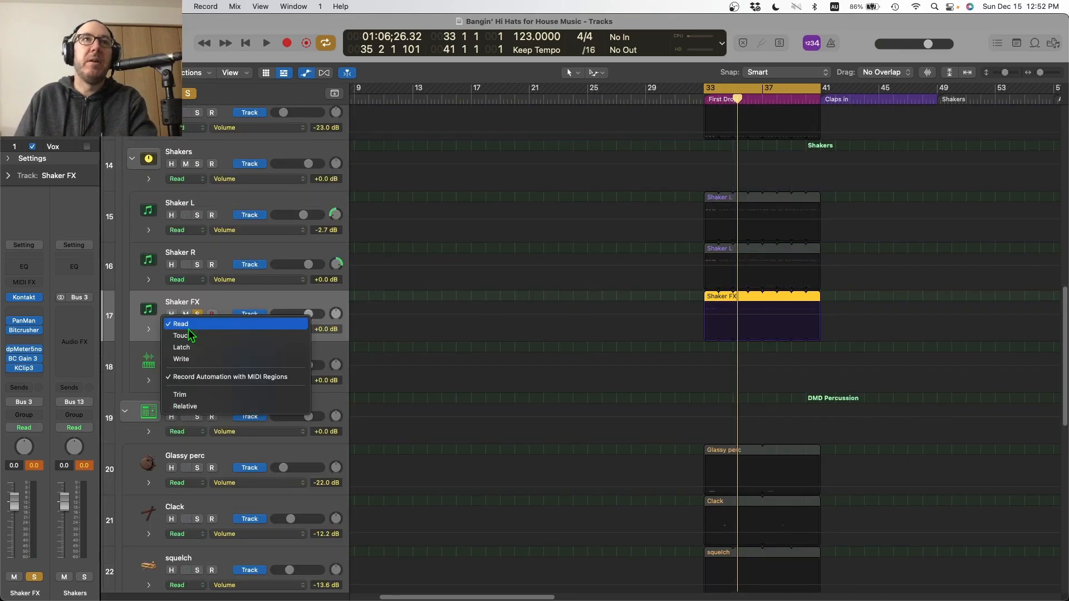
click(186, 360)
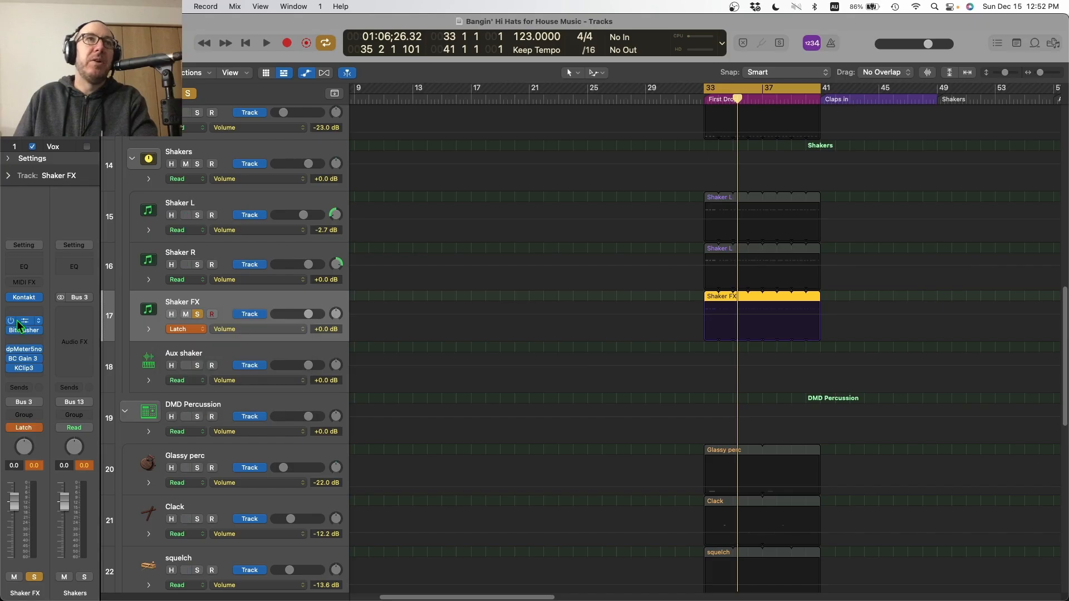
Record Bitcrusher Downsampling automation on Shaker FX by moving the value up and down throughout the First Drop playback.
click(26, 330)
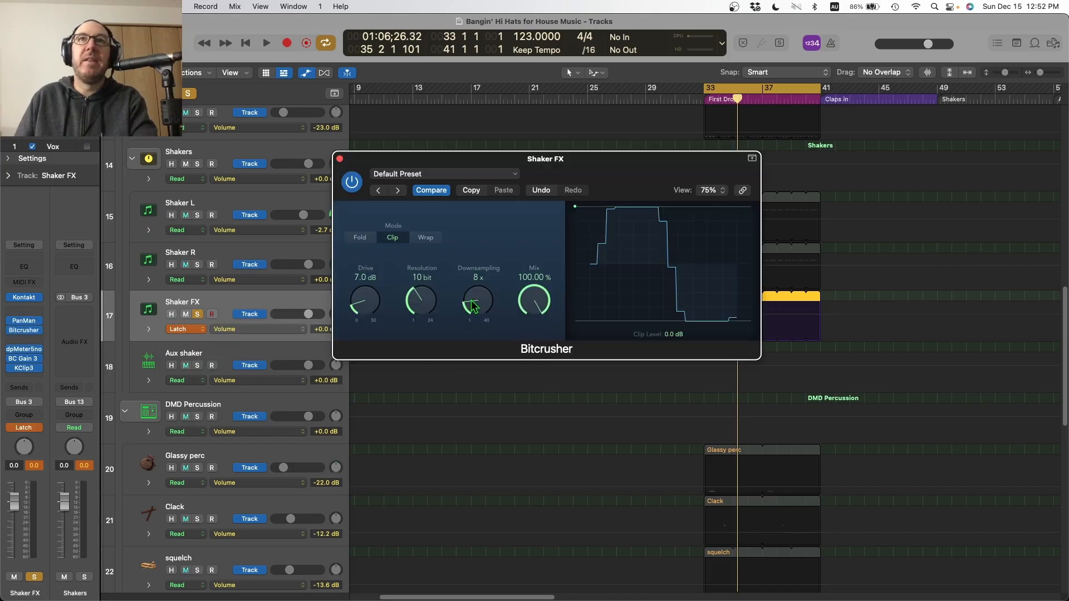
key(space)
drag(471, 308, 474, 289)
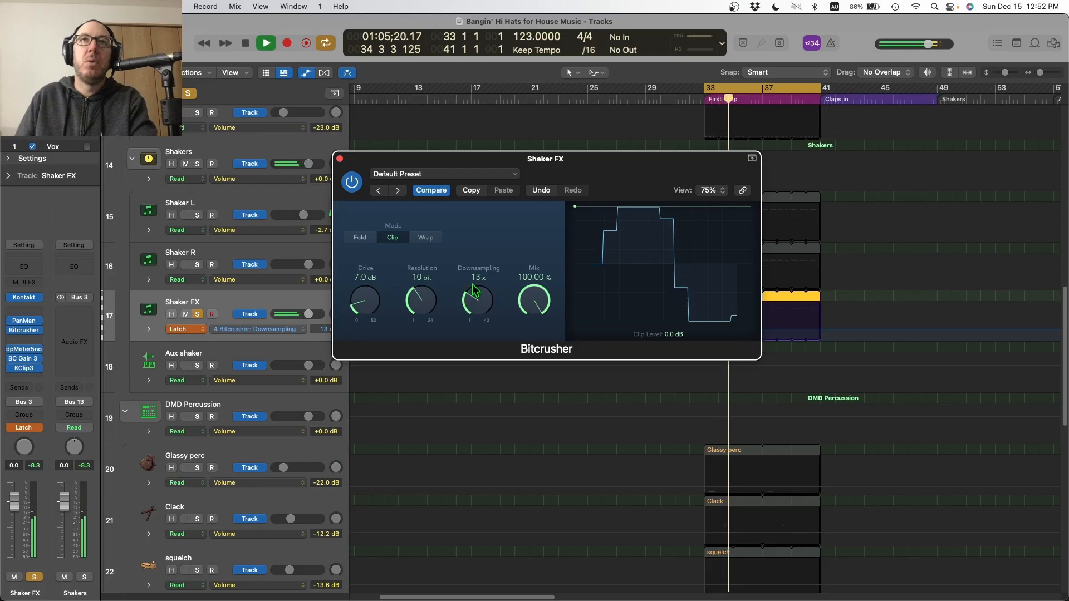
drag(475, 290, 474, 320)
key(space)
click(340, 159)
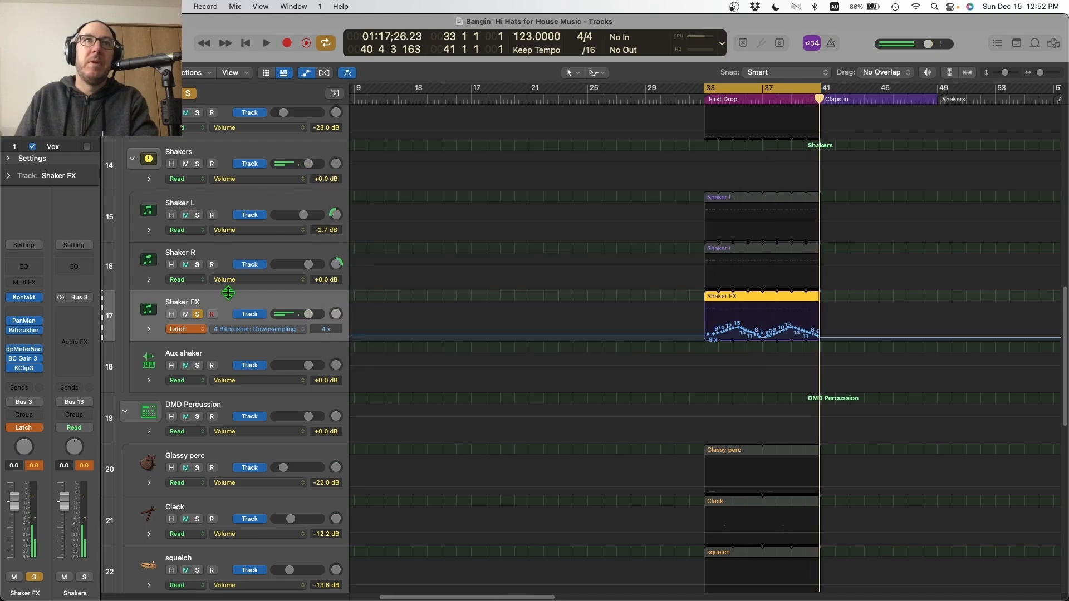
Return Shaker FX's automation mode to Read and hide the track automation.
click(179, 329)
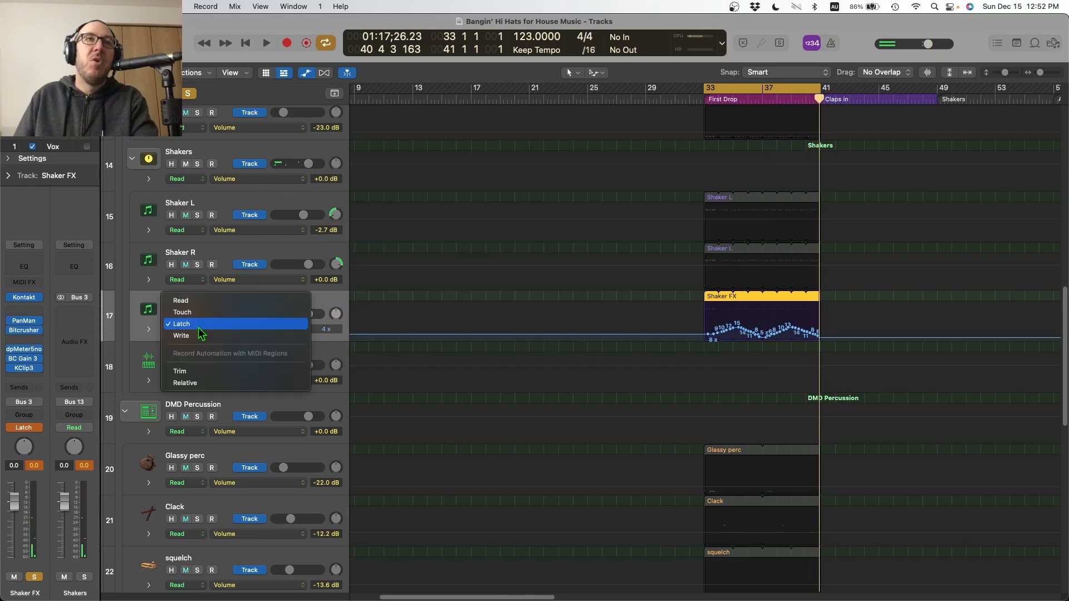
click(145, 287)
click(185, 335)
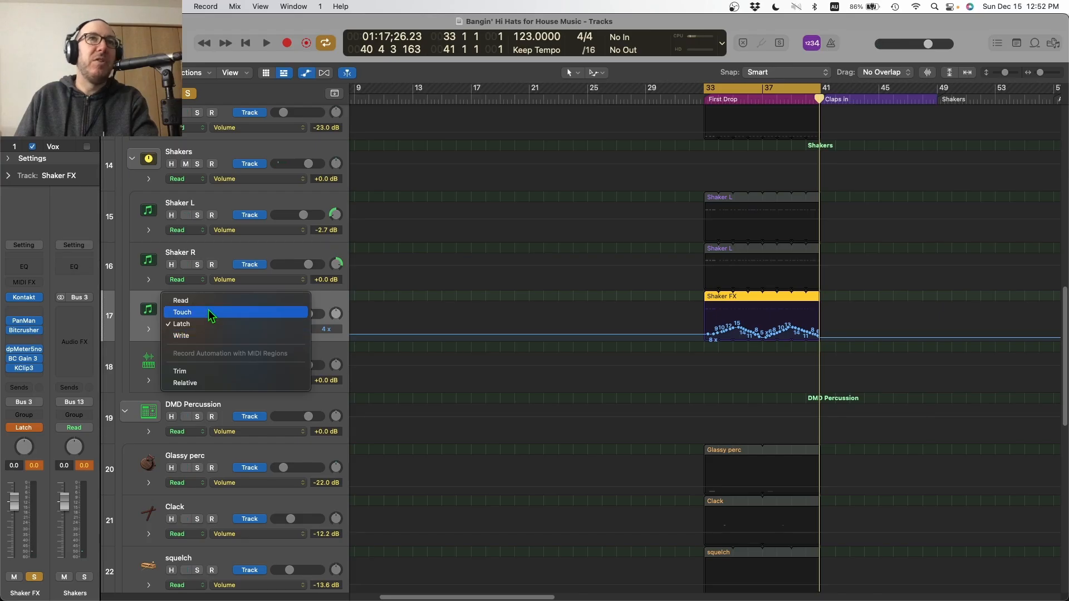
click(210, 311)
click(188, 329)
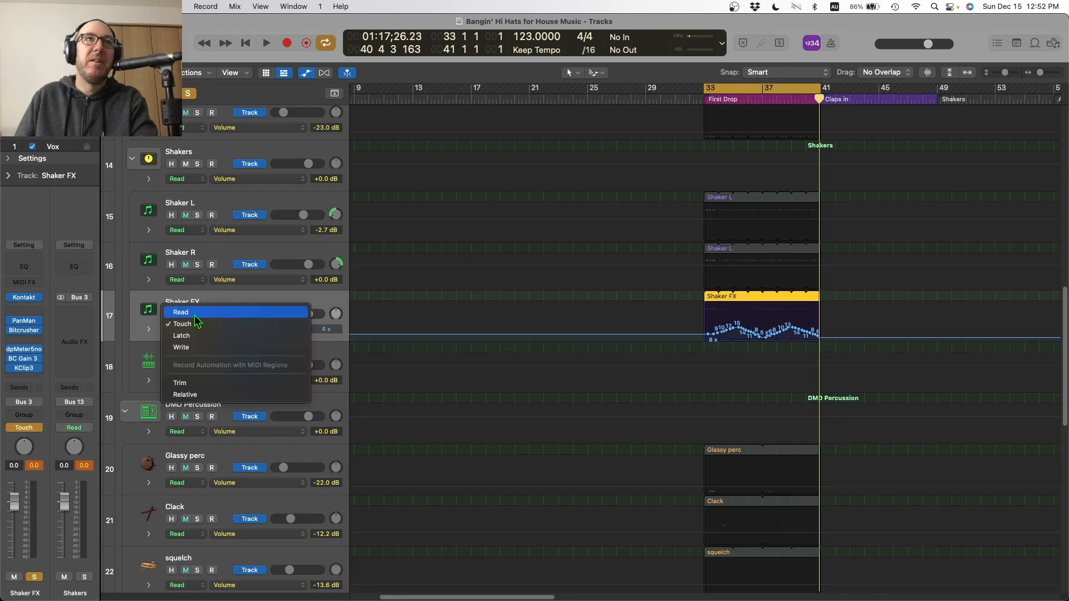
click(196, 317)
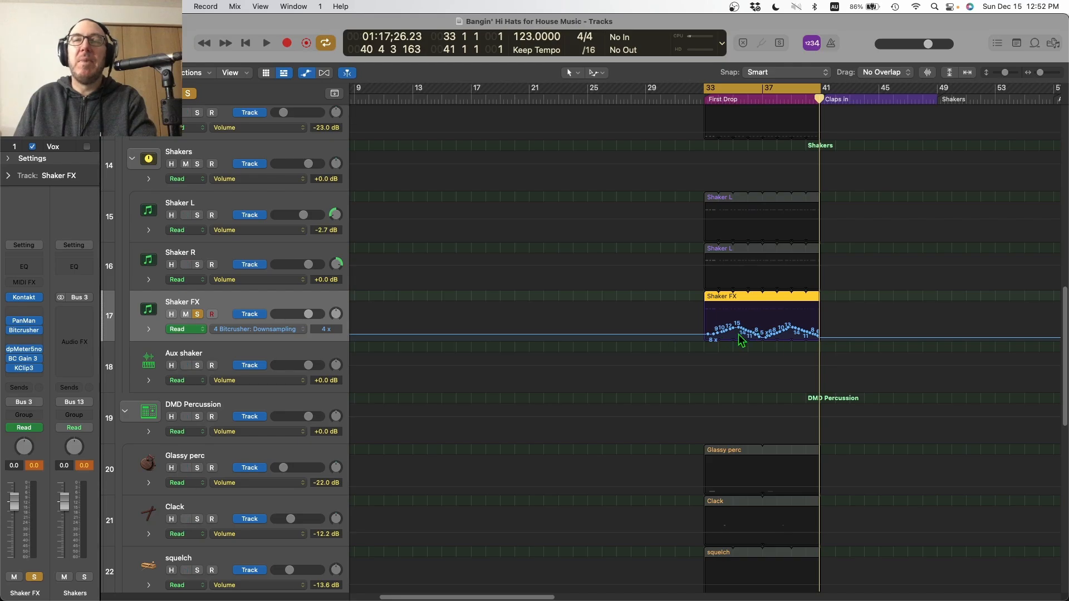
key(a)
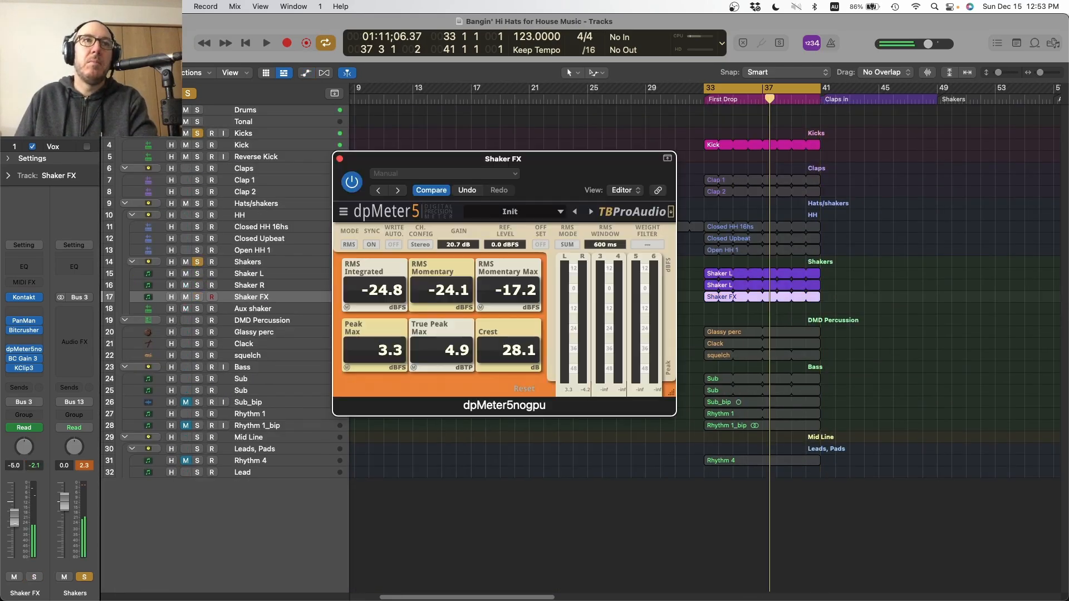
Adjust Shaker FX's Bitcrusher during playback to 15.5 dB Drive, 16 bit Resolution and 38.40% Mix.
click(14, 523)
key(space)
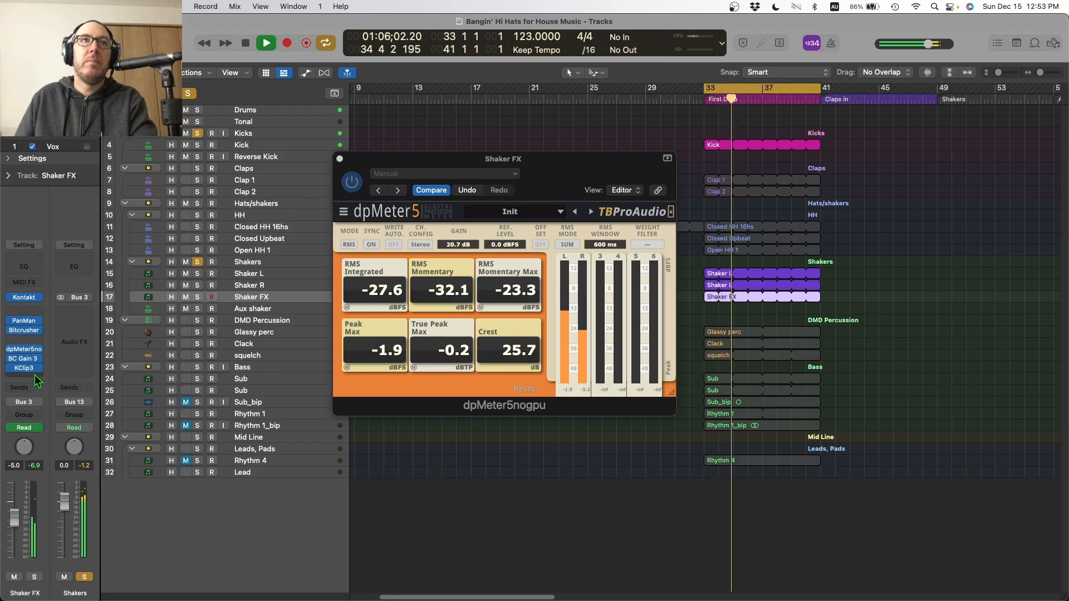
click(23, 332)
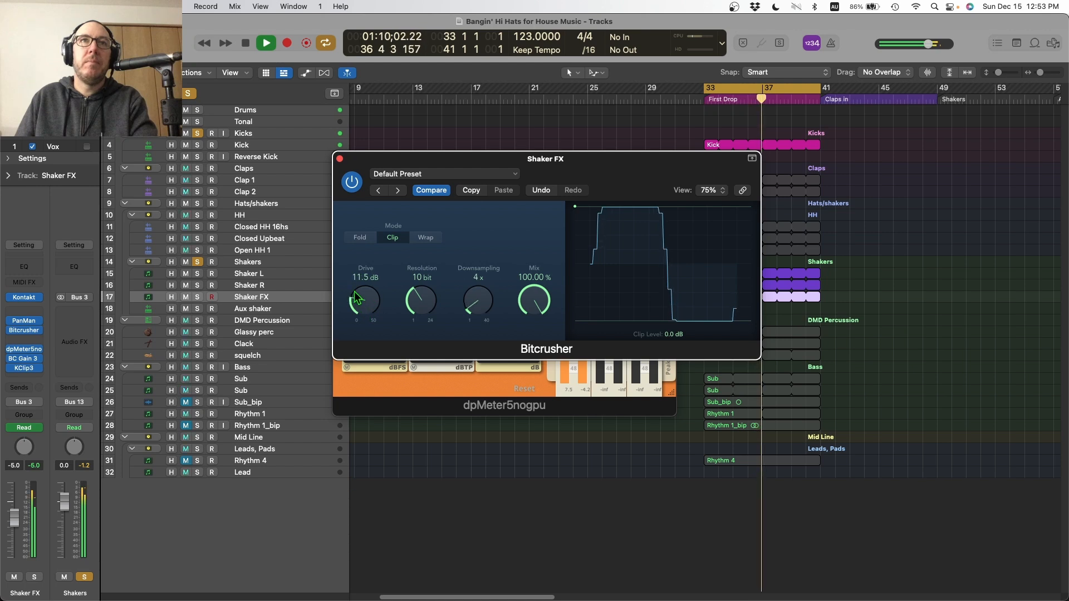
drag(417, 294, 429, 249)
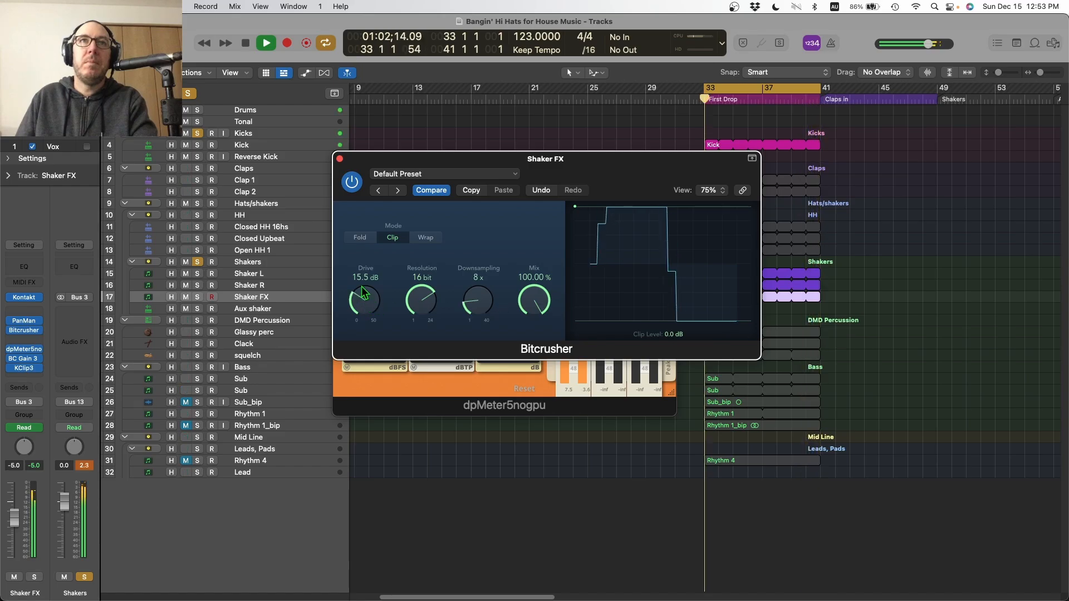
drag(534, 306, 526, 361)
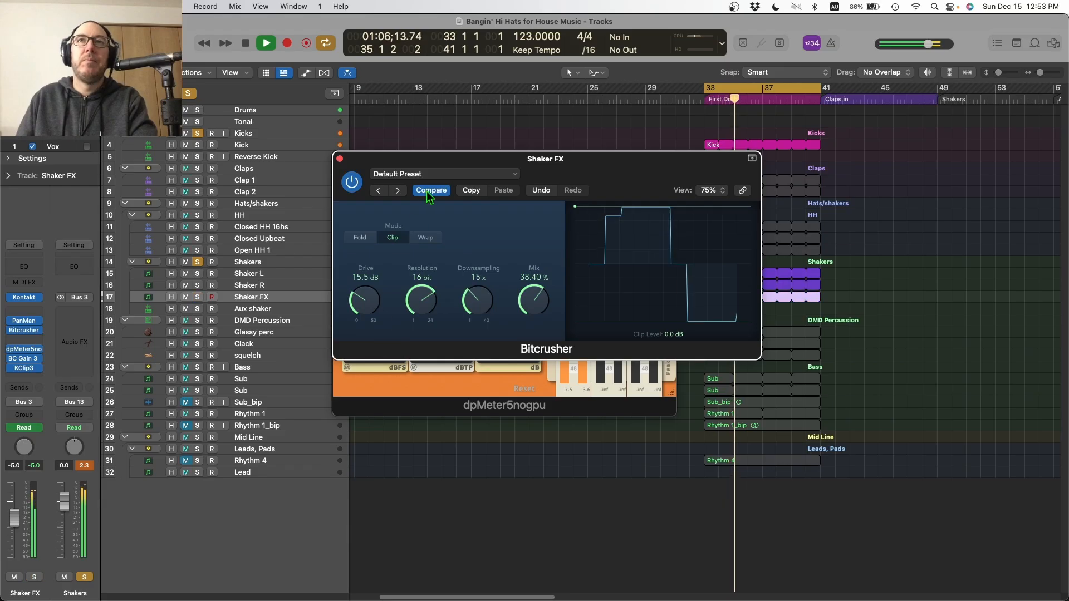
click(340, 159)
key(space)
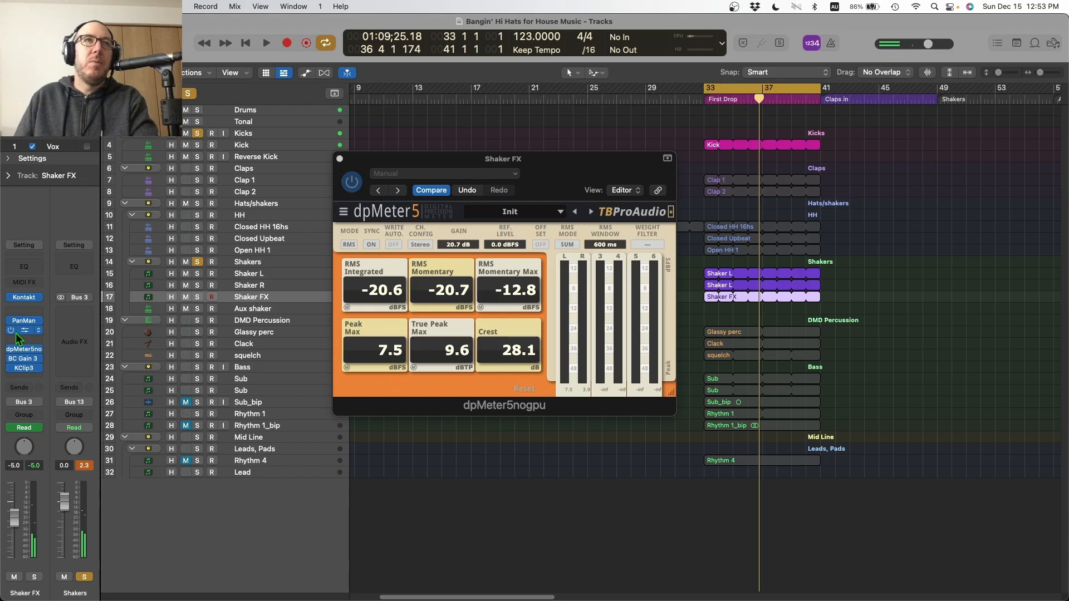
Lower the Bitcrusher's Mix to 21.20% while listening with the other shakers, and close the plug-in windows.
click(24, 331)
key(space)
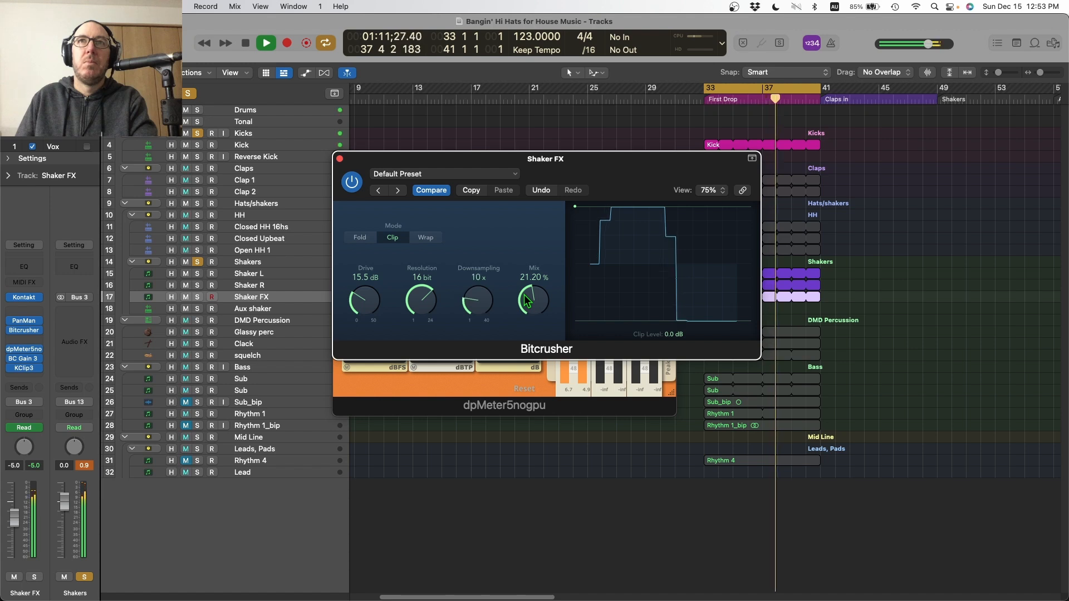
key(space)
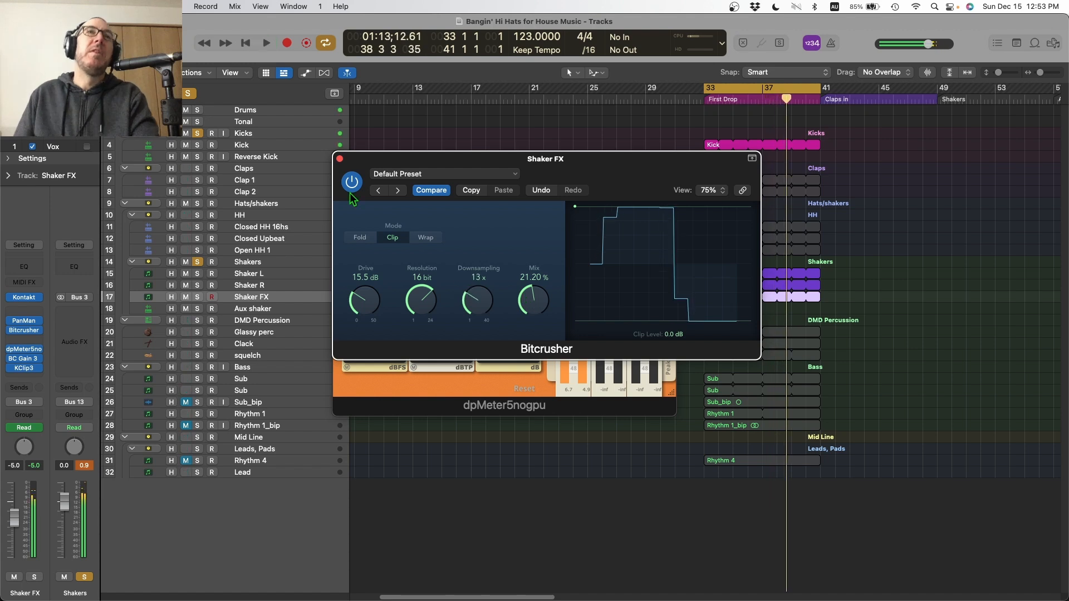
click(340, 159)
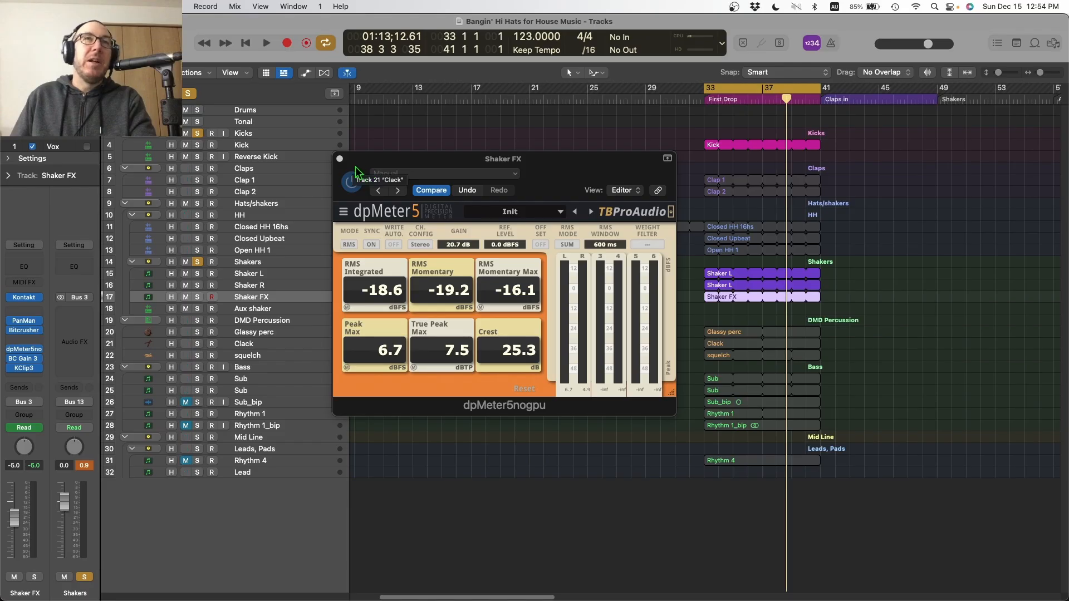
drag(348, 163, 314, 167)
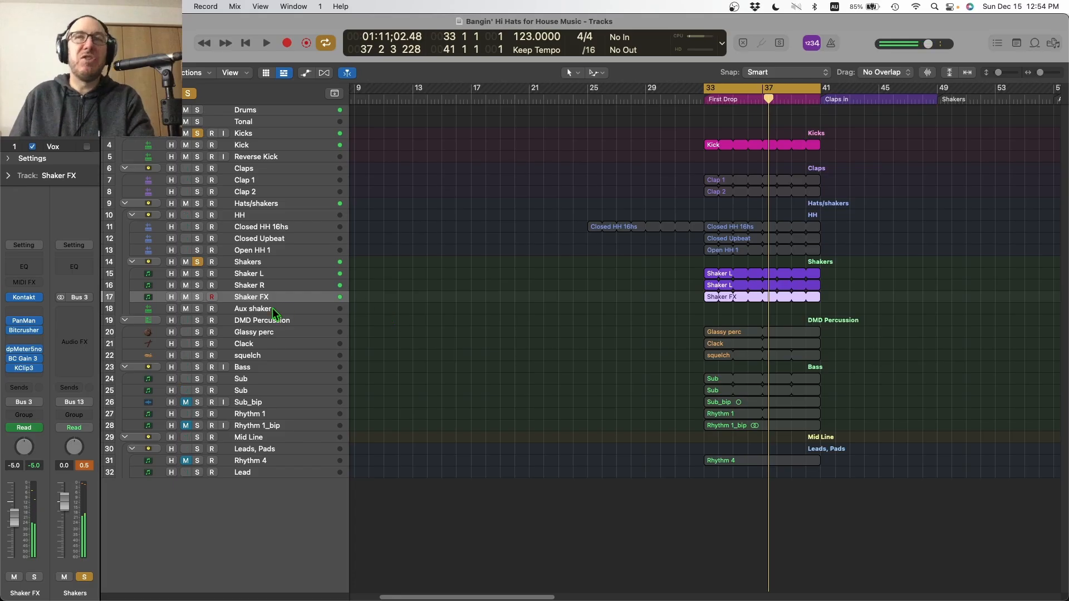
Load Quick Sampler as the instrument on the Aux shaker track and move its window clear of the arrangement.
click(275, 311)
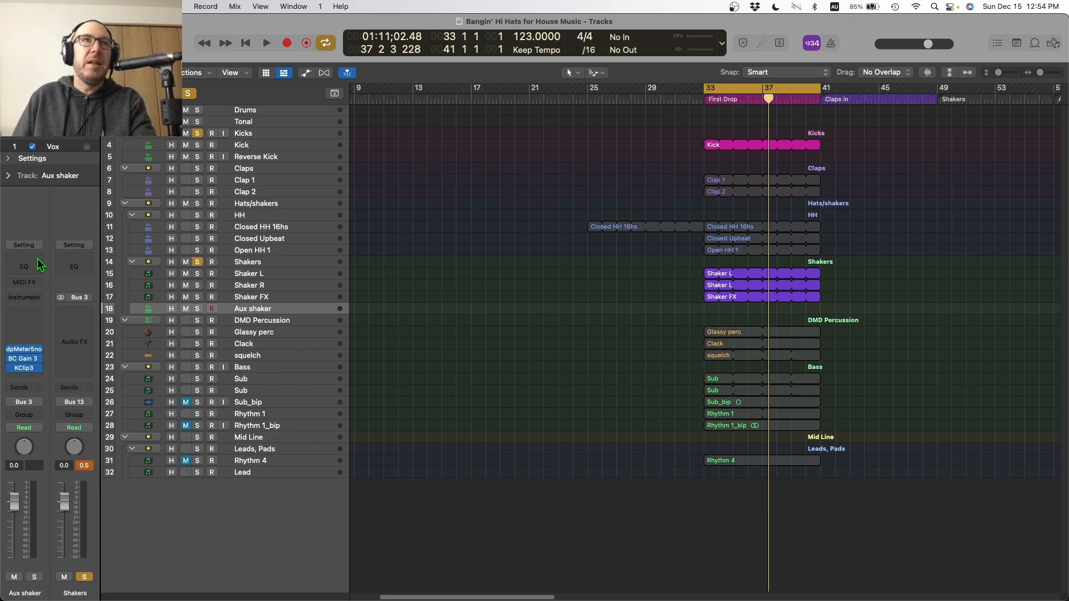
click(28, 298)
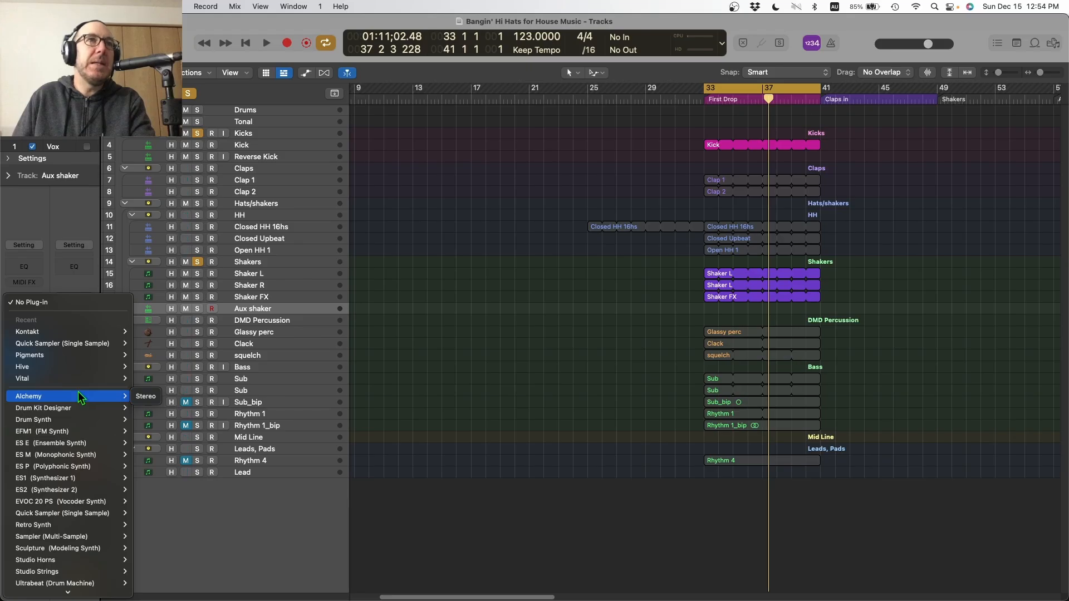
click(75, 346)
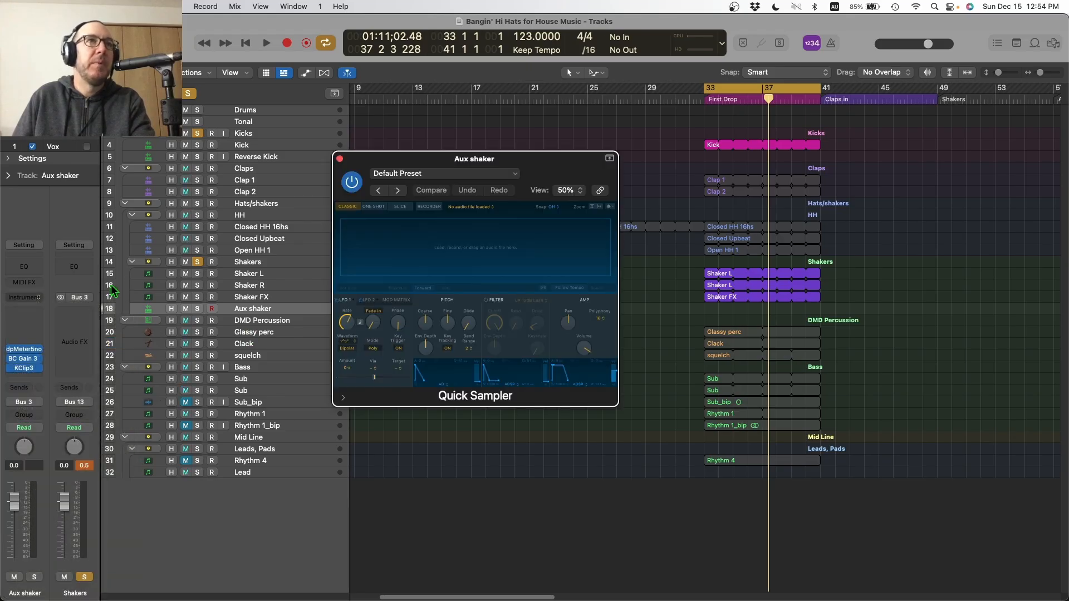
drag(567, 173, 423, 161)
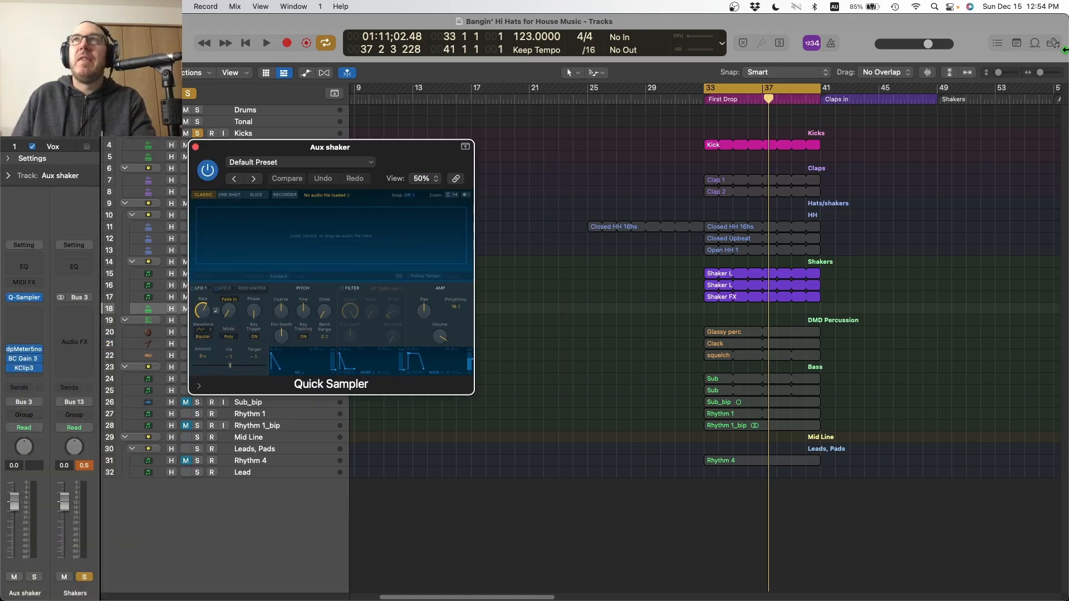
Load Glitch 02.wav from the FREE Deep Tech One Shots pack's Glitch folder into Quick Sampler, and close the loop browser.
click(1034, 43)
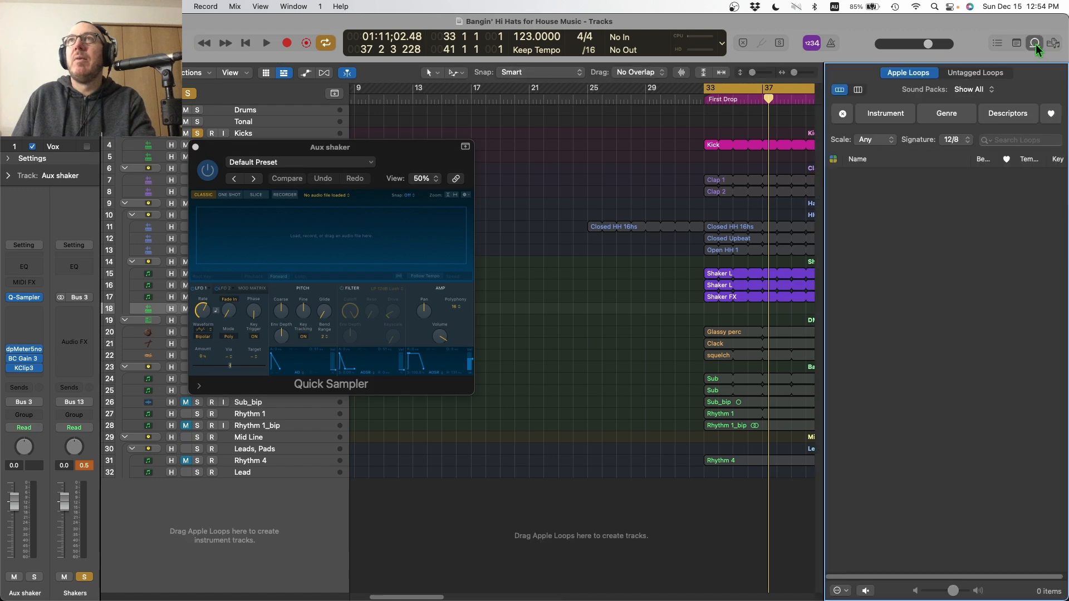
click(972, 73)
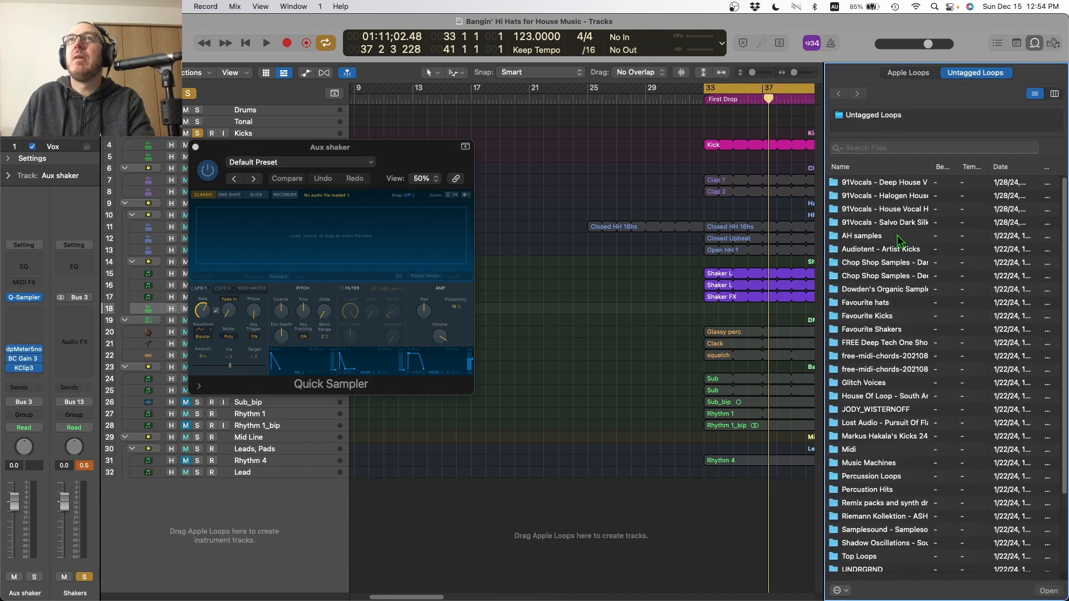
double_click(871, 342)
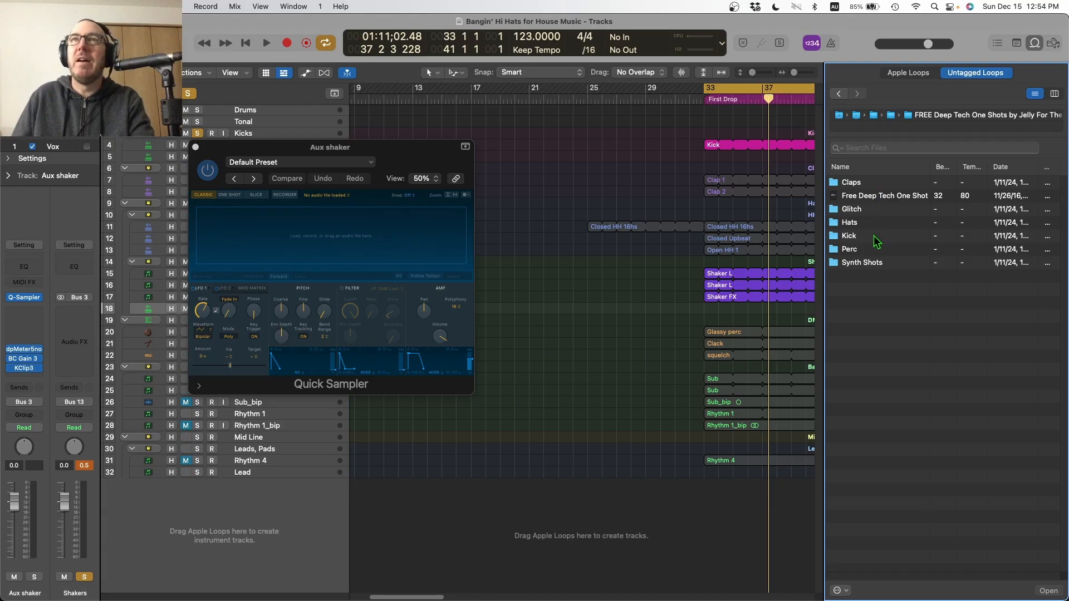
double_click(881, 211)
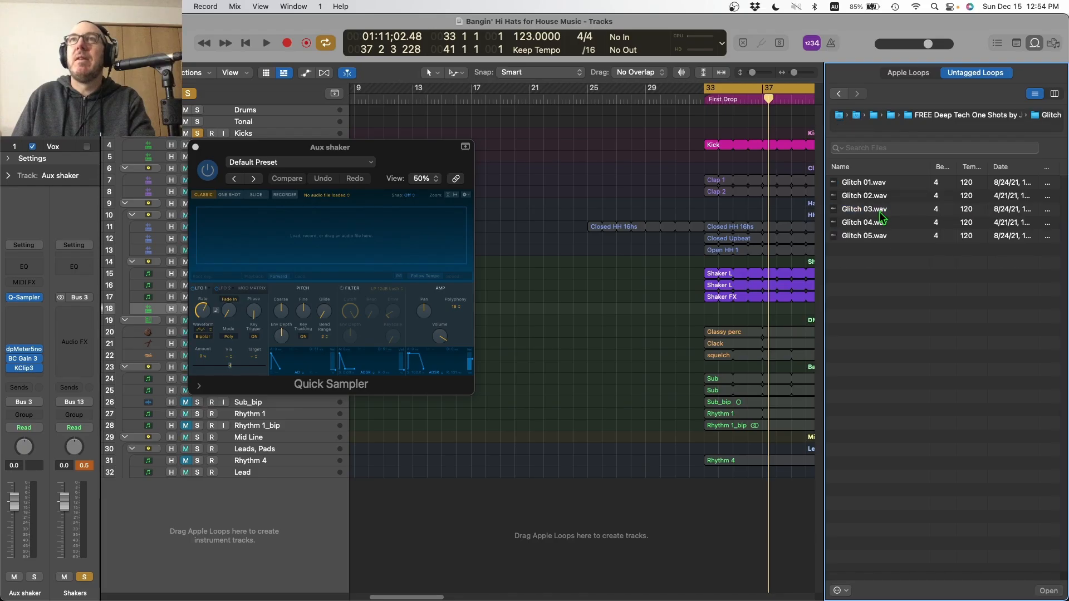
click(880, 197)
drag(880, 204, 312, 233)
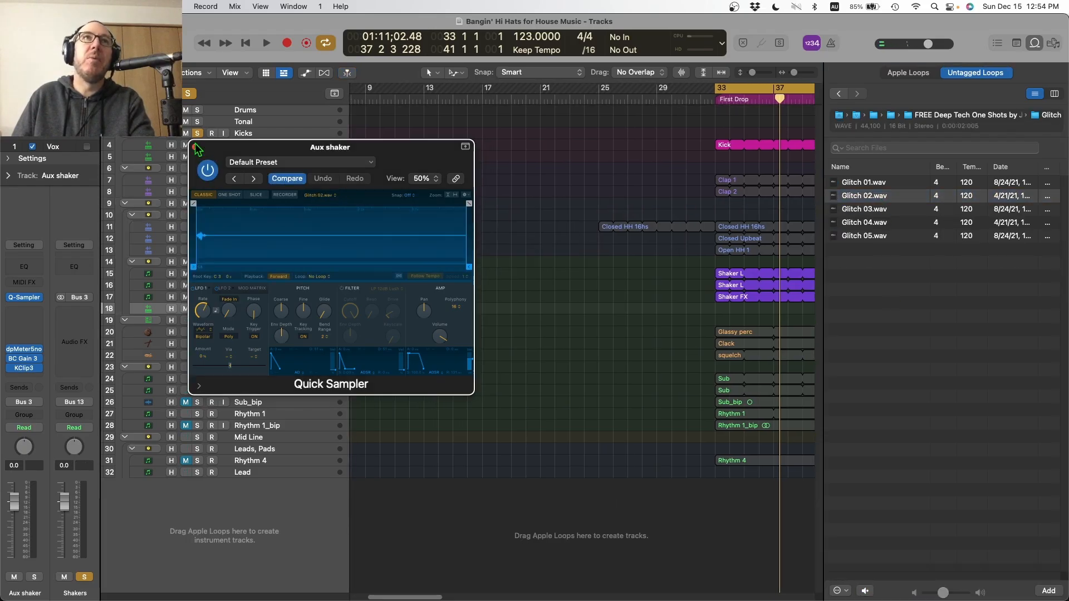
click(195, 147)
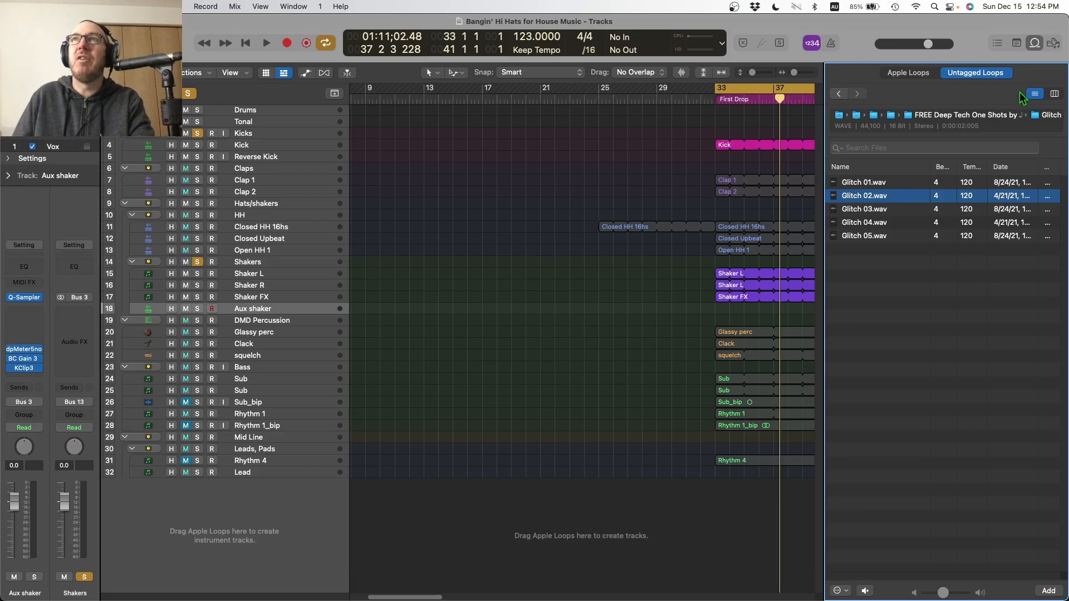
click(1034, 44)
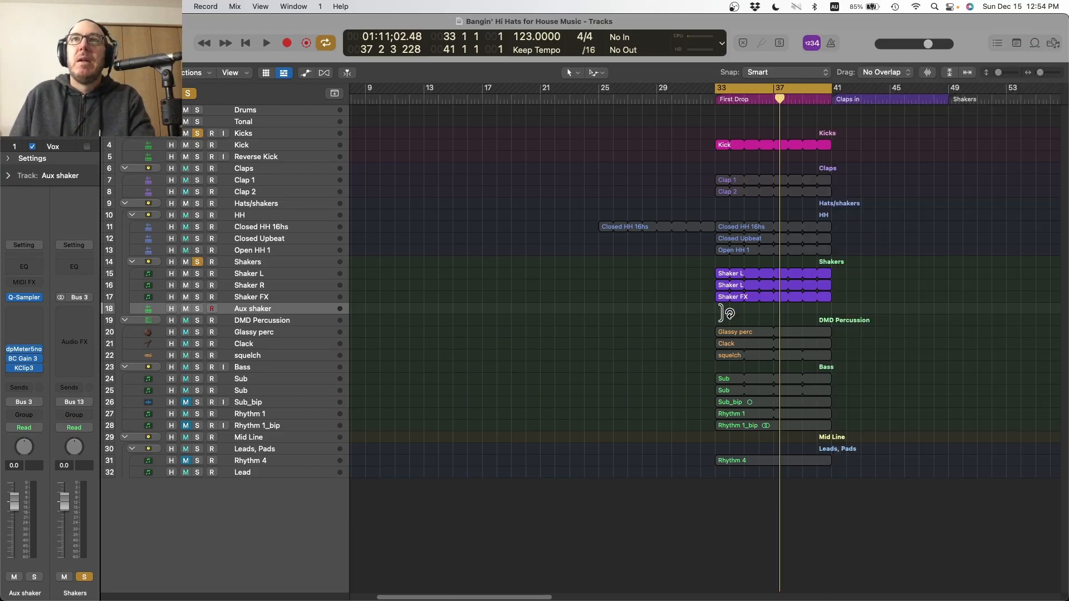
Create a one-bar MIDI region at bar 33 on Aux shaker and open it in the Piano Roll.
right_click(723, 311)
click(735, 313)
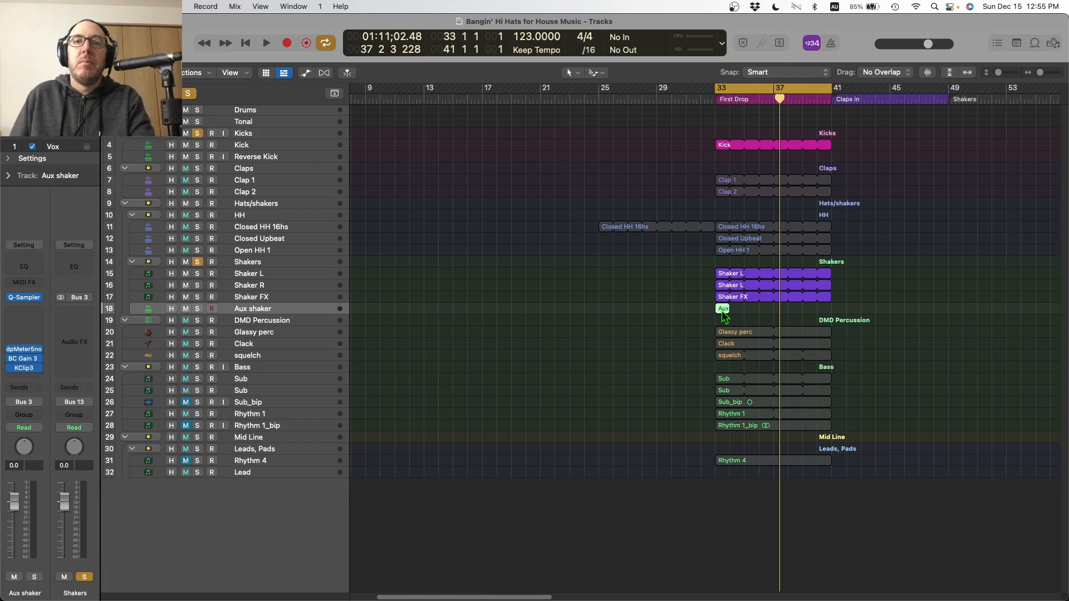
double_click(723, 312)
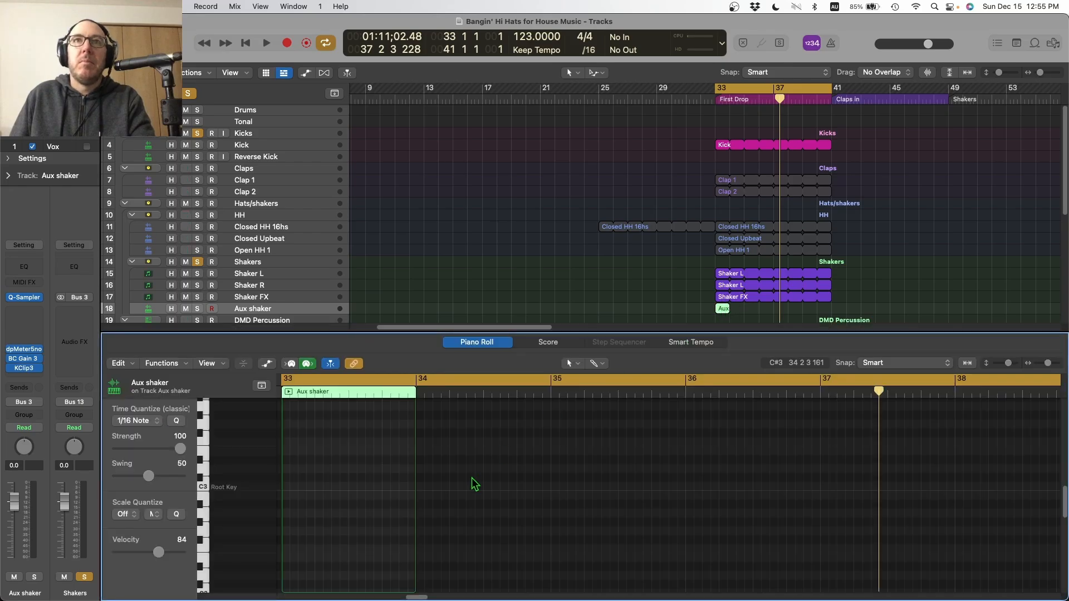
Add two short C3 notes around the middle of the Aux shaker region and set their velocity to 126.
click(294, 486)
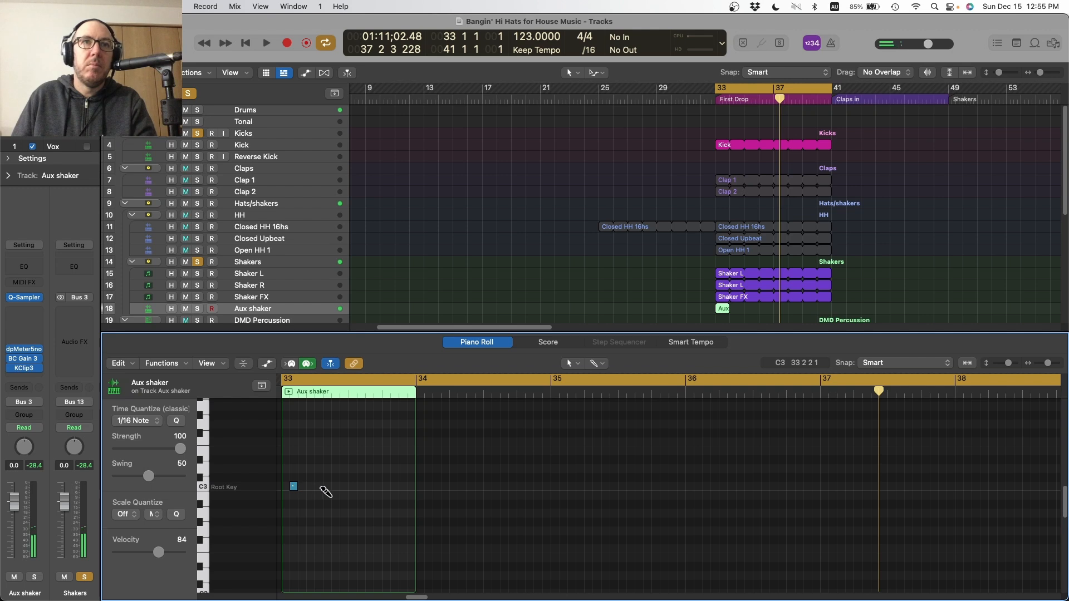
click(327, 486)
drag(288, 473, 285, 372)
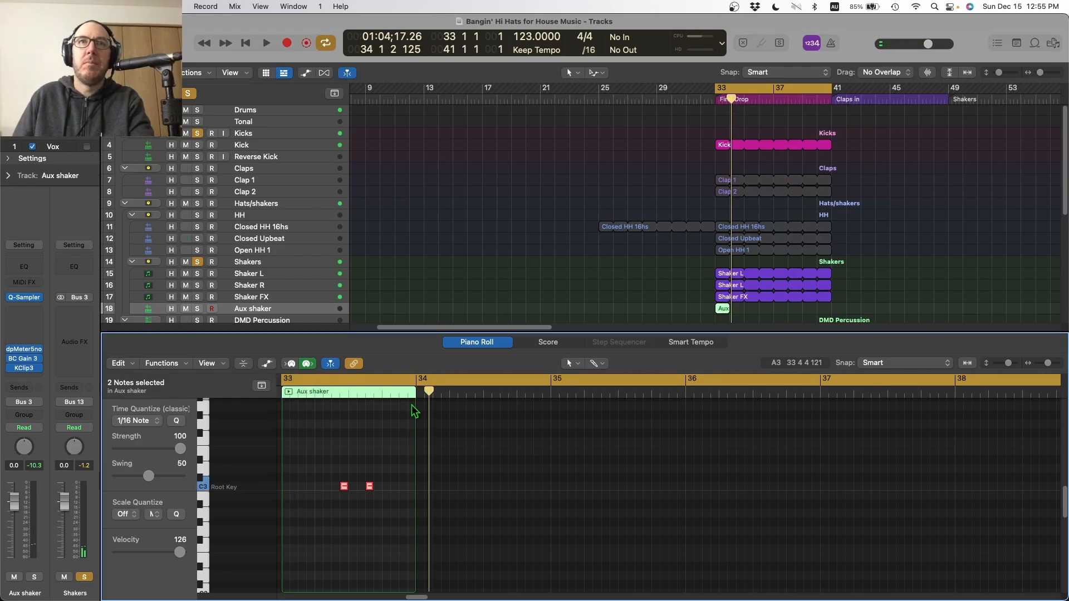
Extend the Aux shaker region to two bars, add a C3 note in beat 1 of bar 34, and audition the pattern.
drag(415, 400, 549, 421)
click(392, 504)
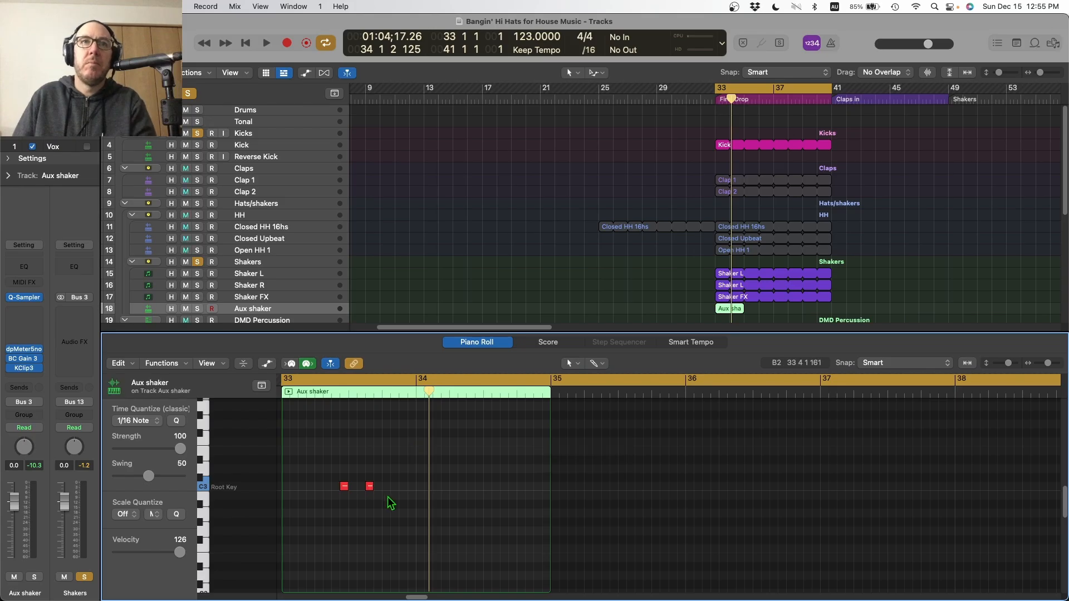
click(445, 488)
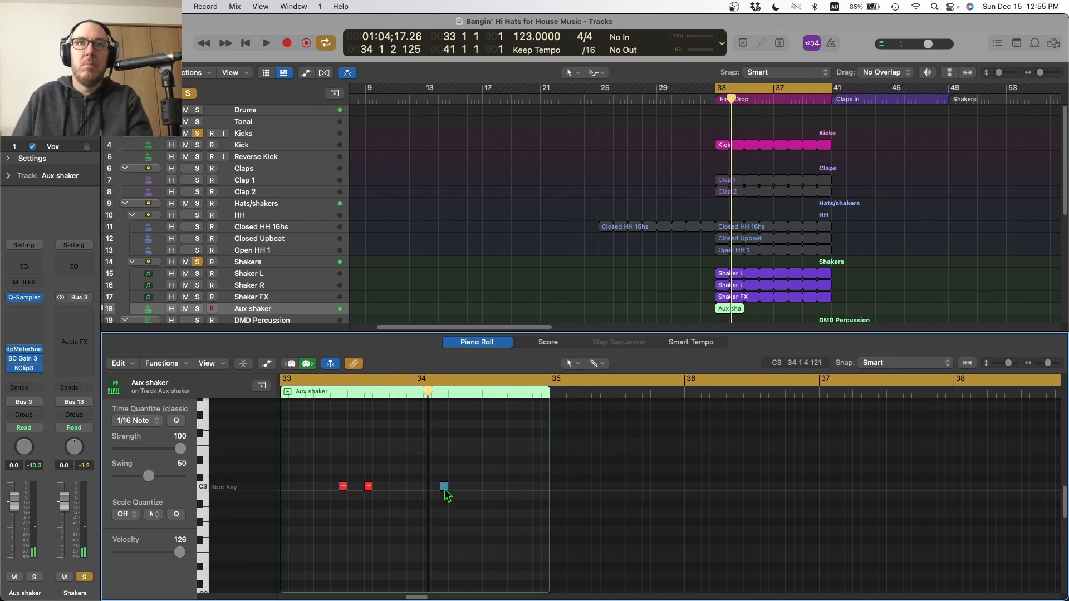
key(space)
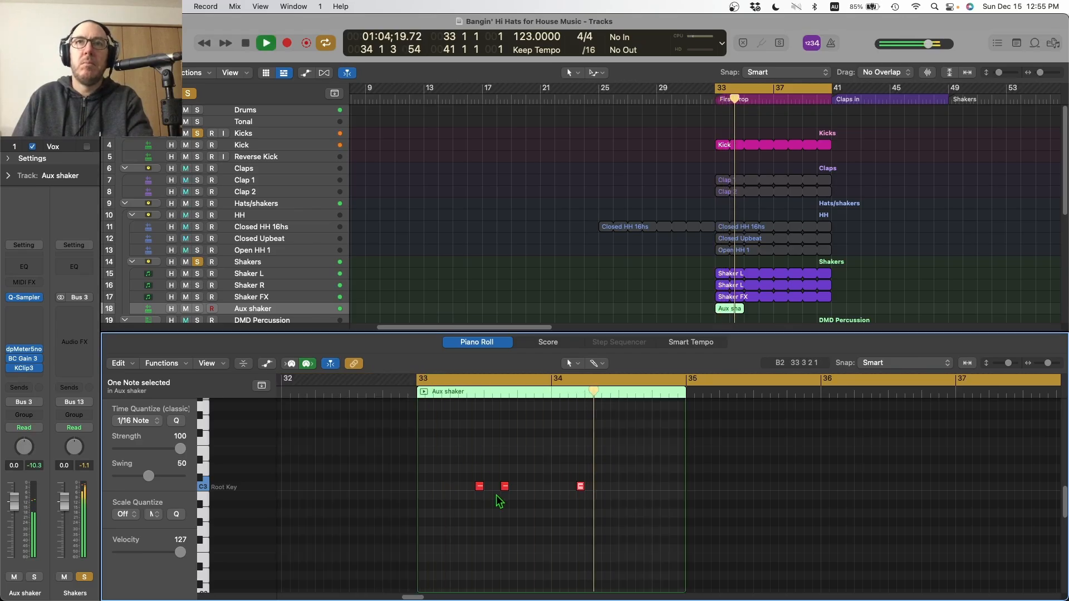
key(space)
Move the bar 34 note to the end of beat 2, copy it into beat 4, and audition both changes.
drag(581, 487, 616, 490)
key(space)
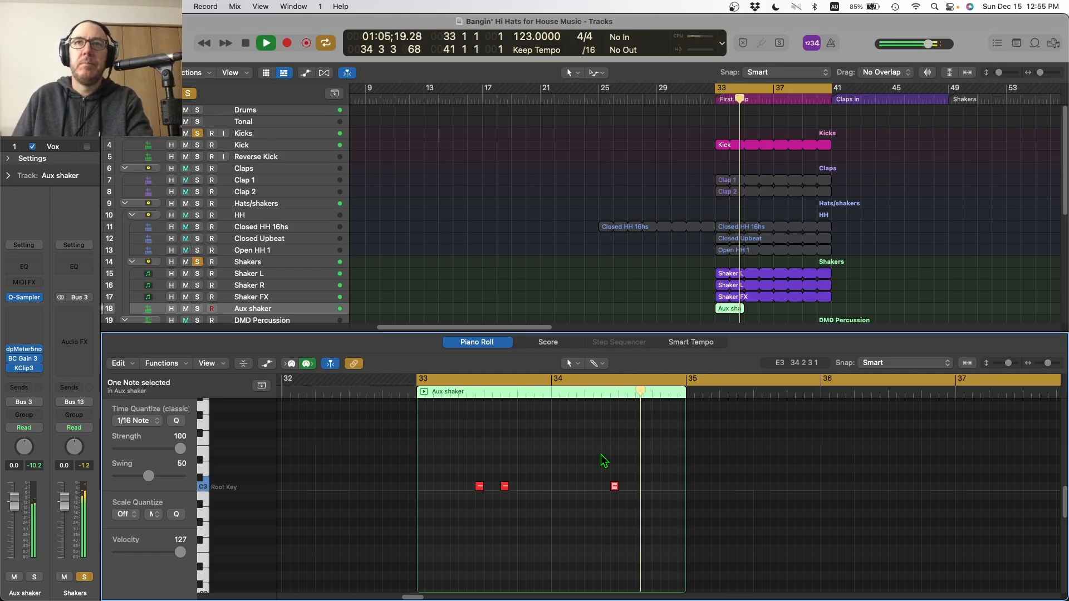
key(space)
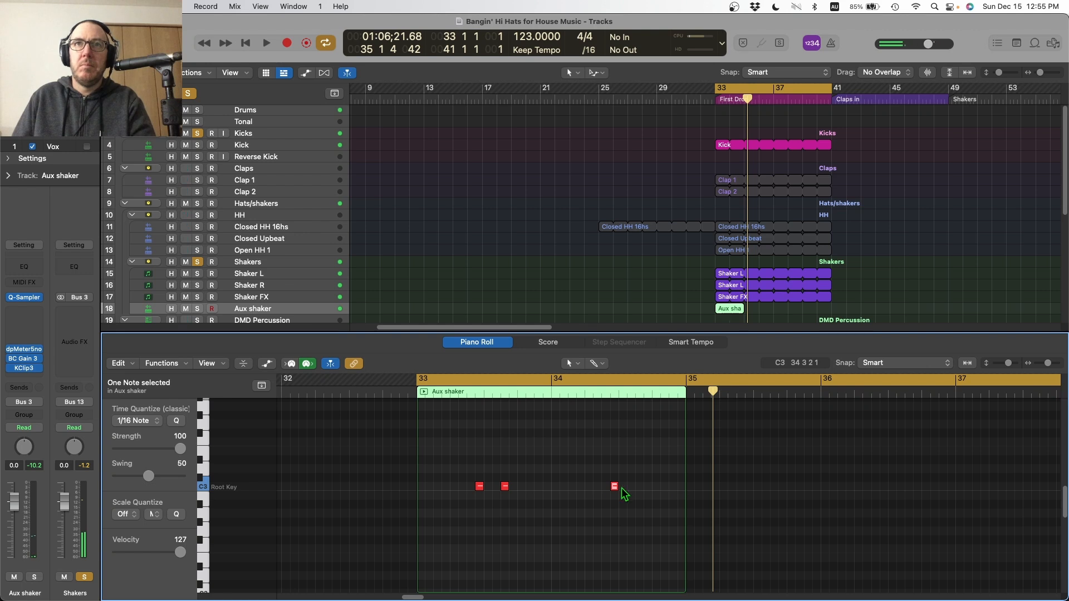
drag(614, 490, 673, 491)
key(space)
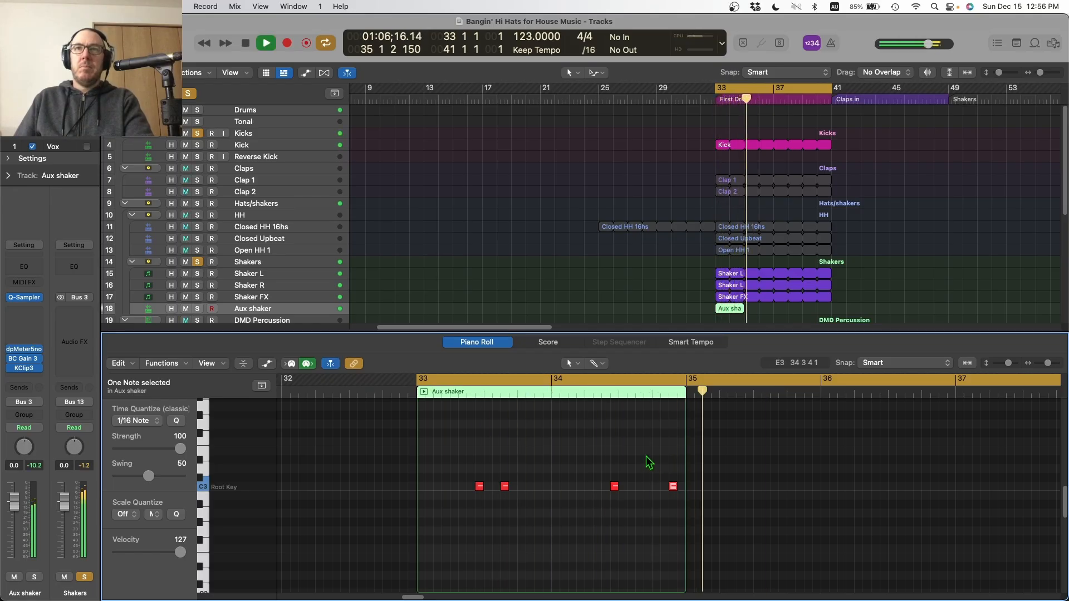
key(space)
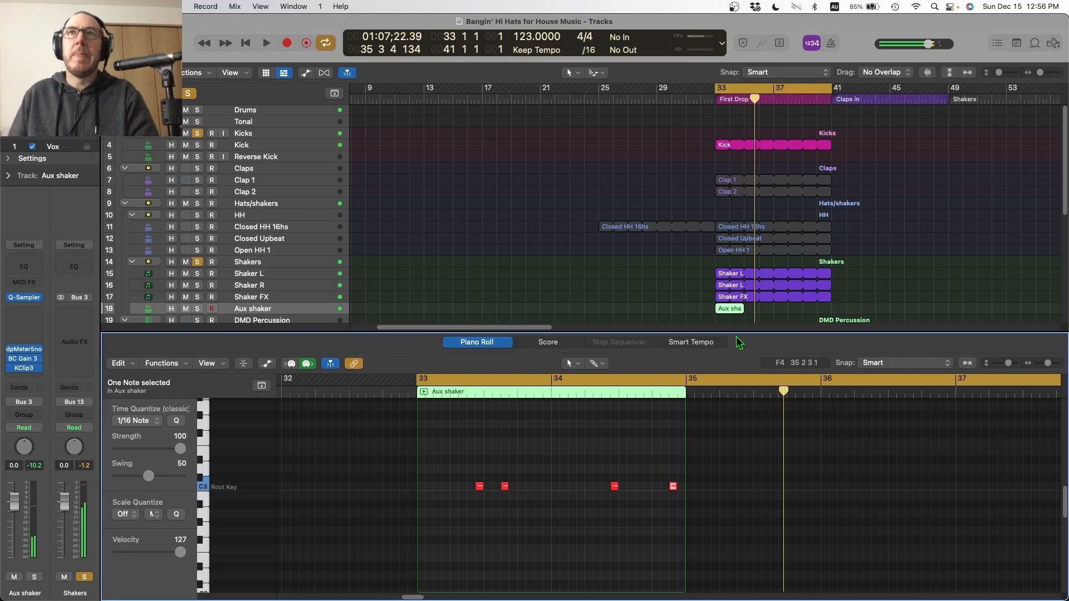
Loop the Aux shaker region through to bar 41.
drag(751, 305, 831, 311)
right_click(722, 309)
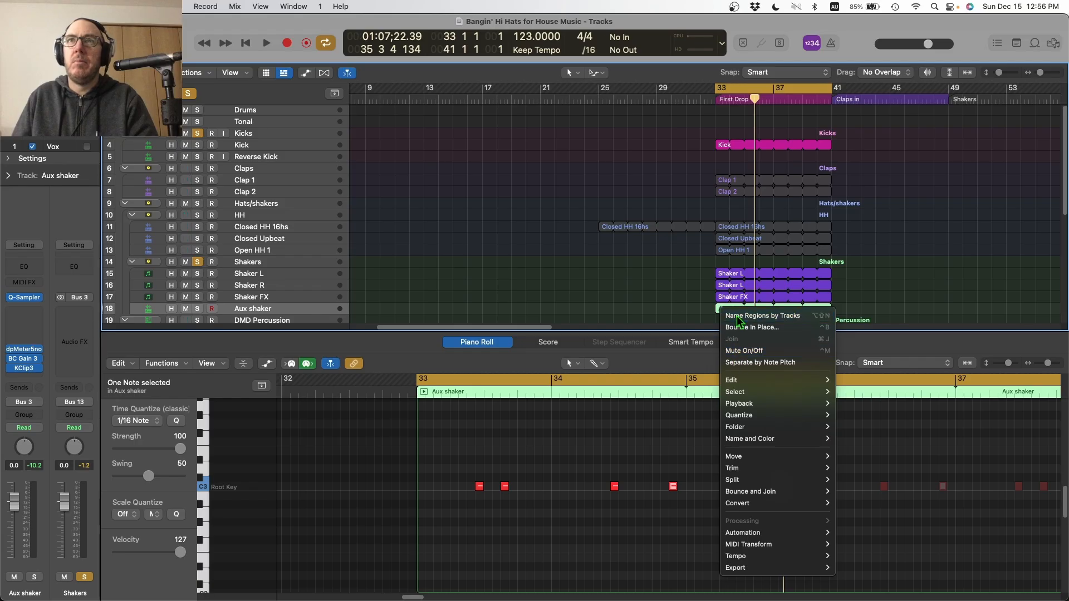
click(652, 300)
click(652, 300)
Recolour the Aux shaker region purple to match the other shaker regions.
click(723, 312)
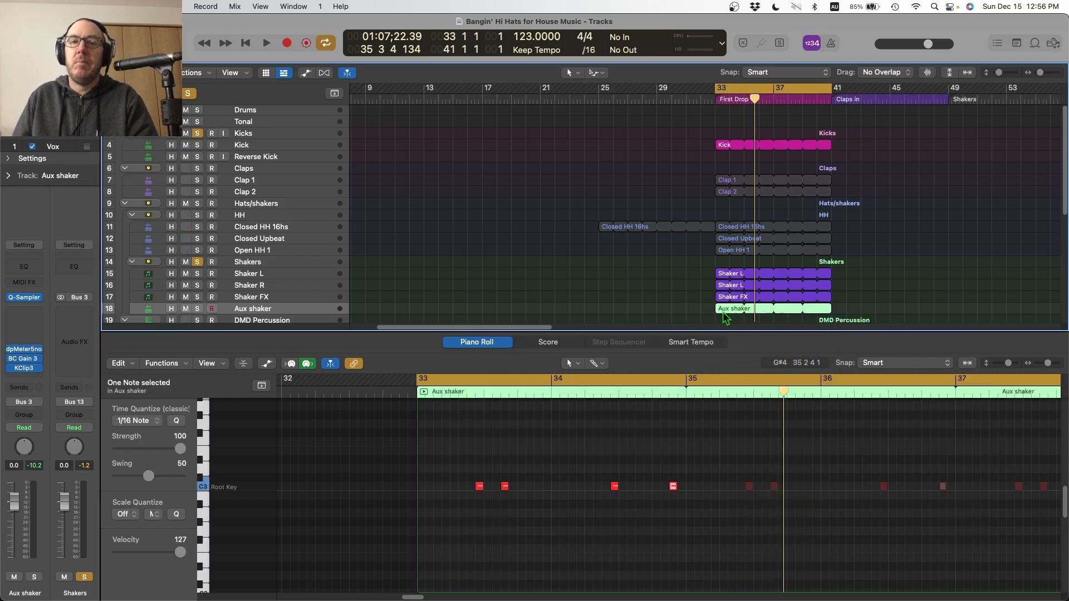
key(alt+c)
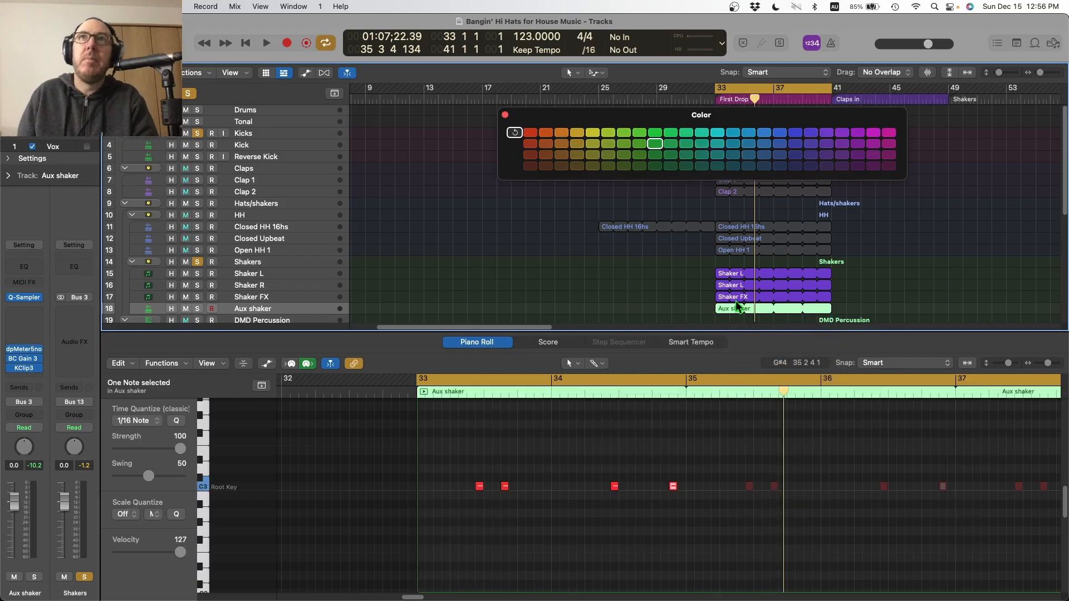
click(828, 133)
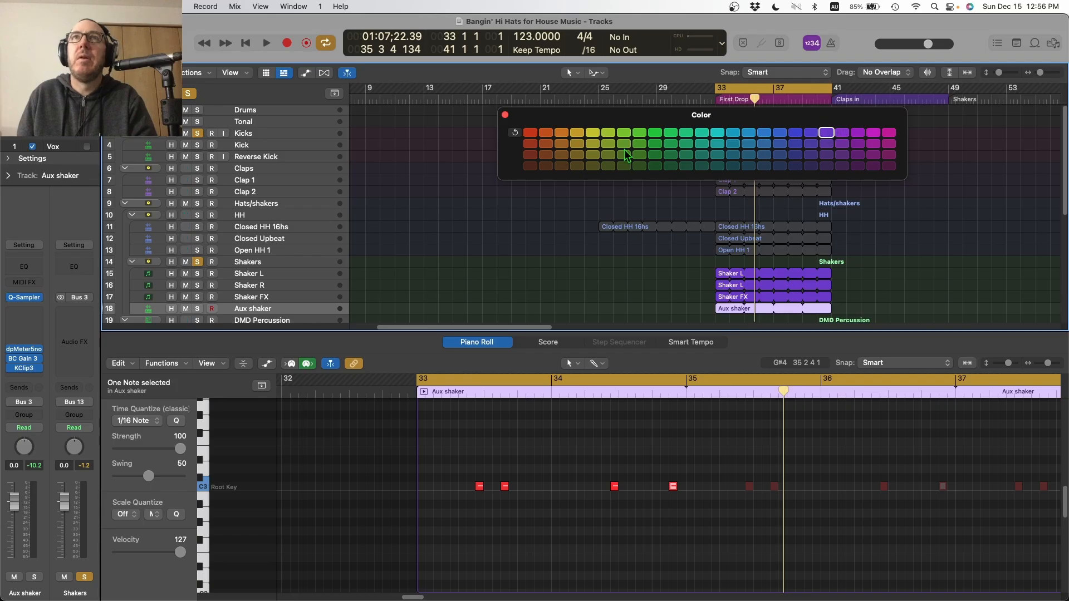
click(505, 114)
click(730, 262)
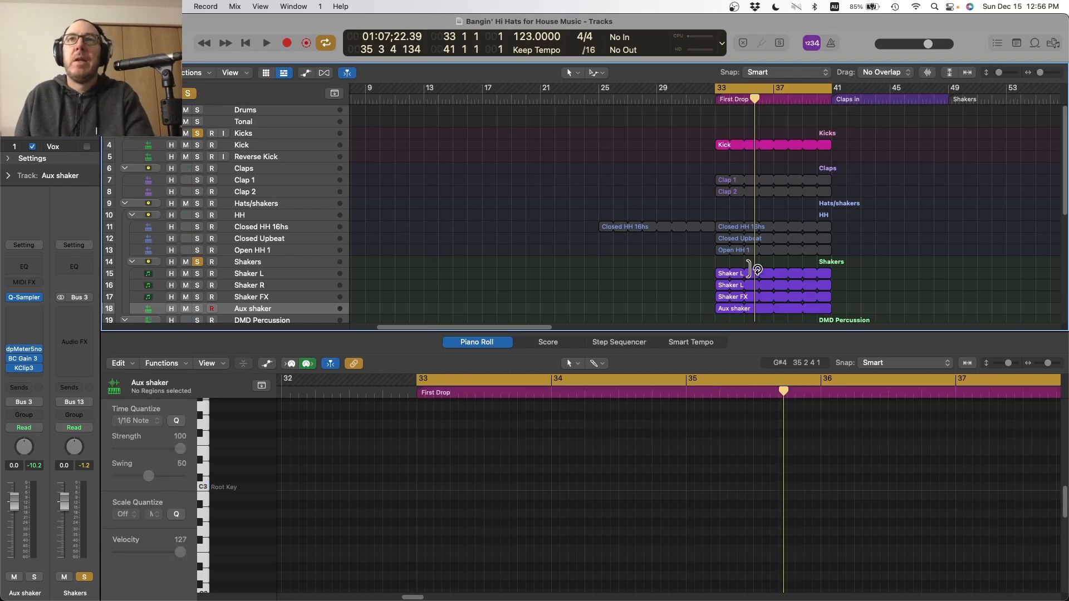
Play the loop and use the Peak Max gain match in Aux shaker's dpMeter5 to set its gain to 10.3 dB.
key(space)
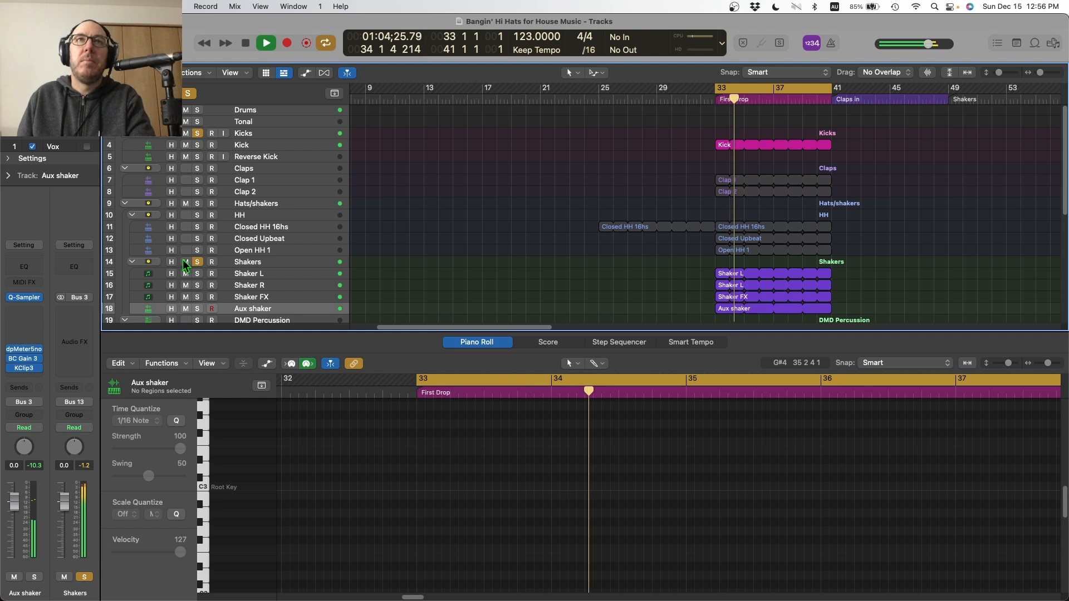
key(space)
click(23, 349)
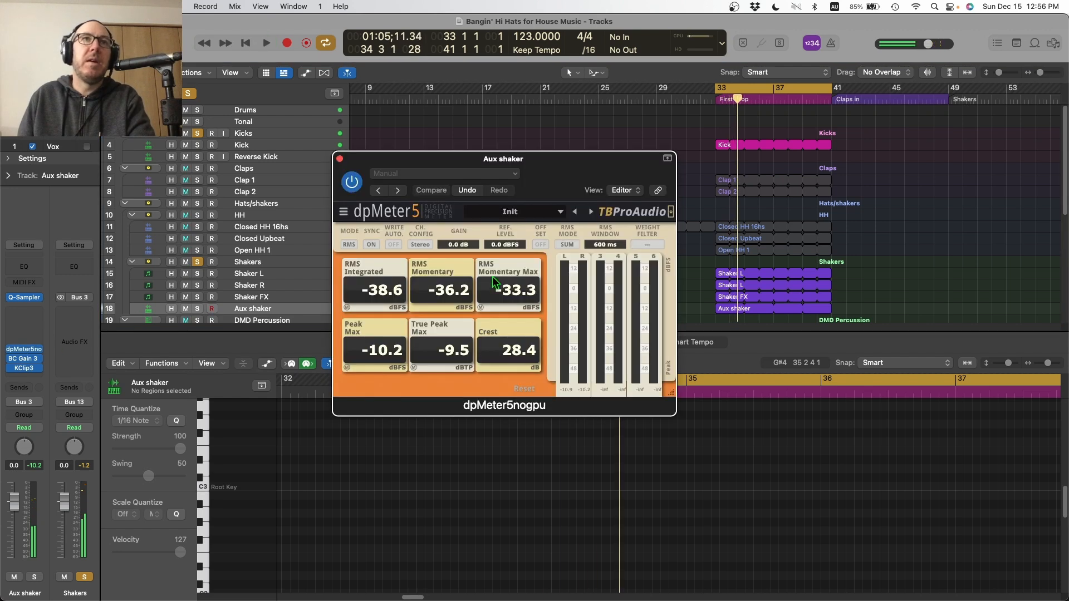
key(space)
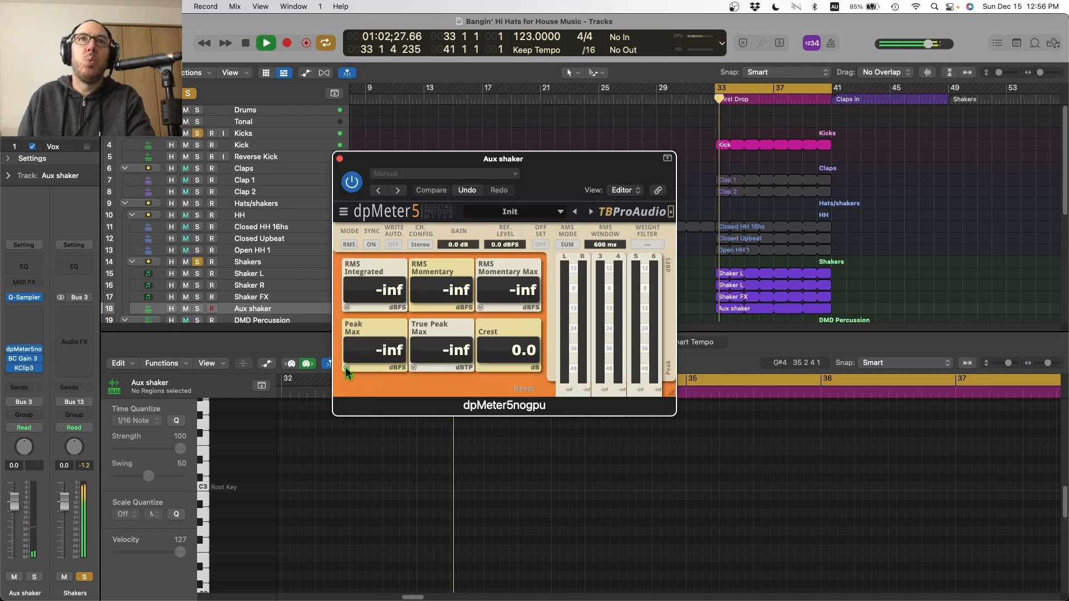
click(346, 369)
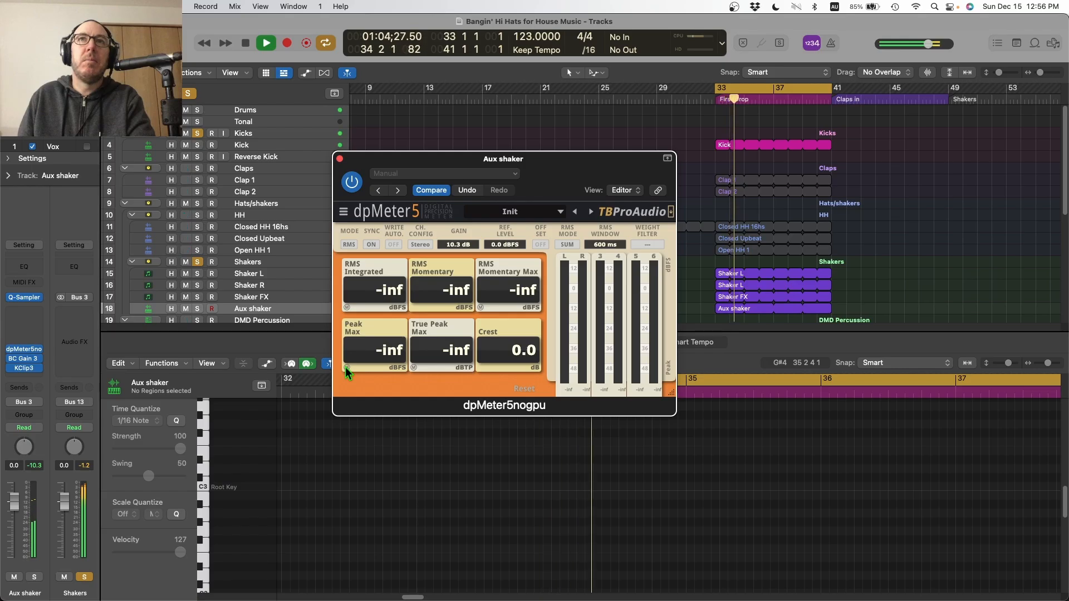
Lower the Aux shaker volume to -5.6 dB, close its dpMeter5 window and stop playback.
drag(15, 503, 14, 518)
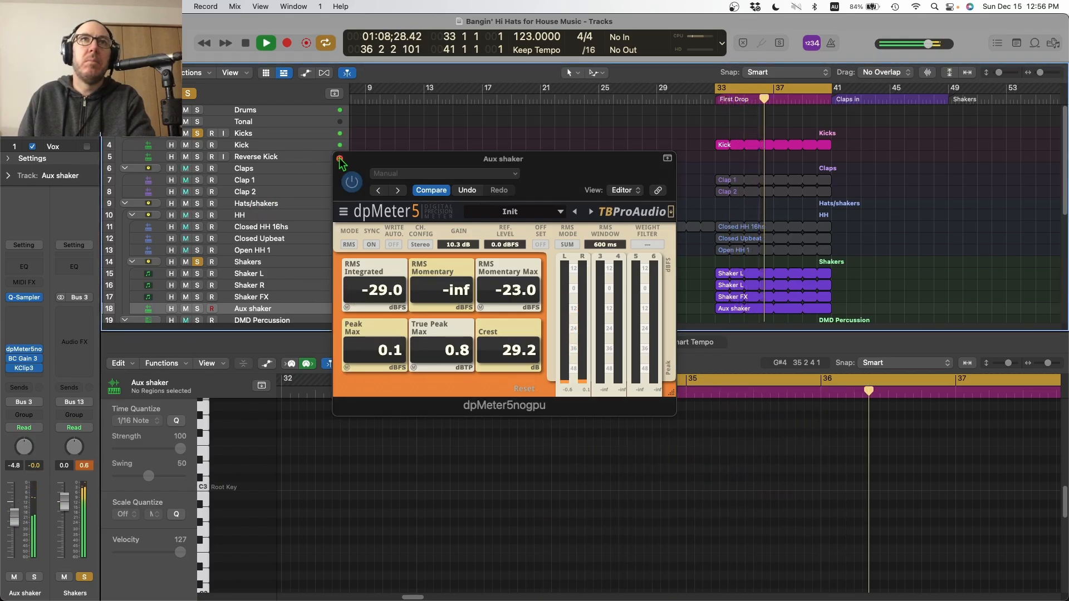
click(339, 160)
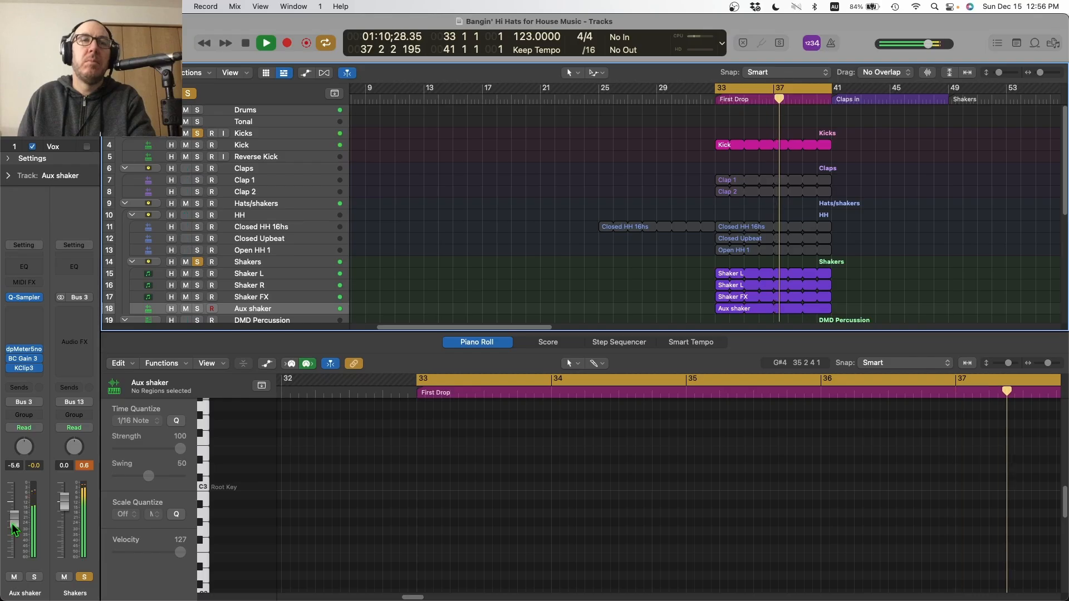
drag(12, 522, 12, 525)
key(space)
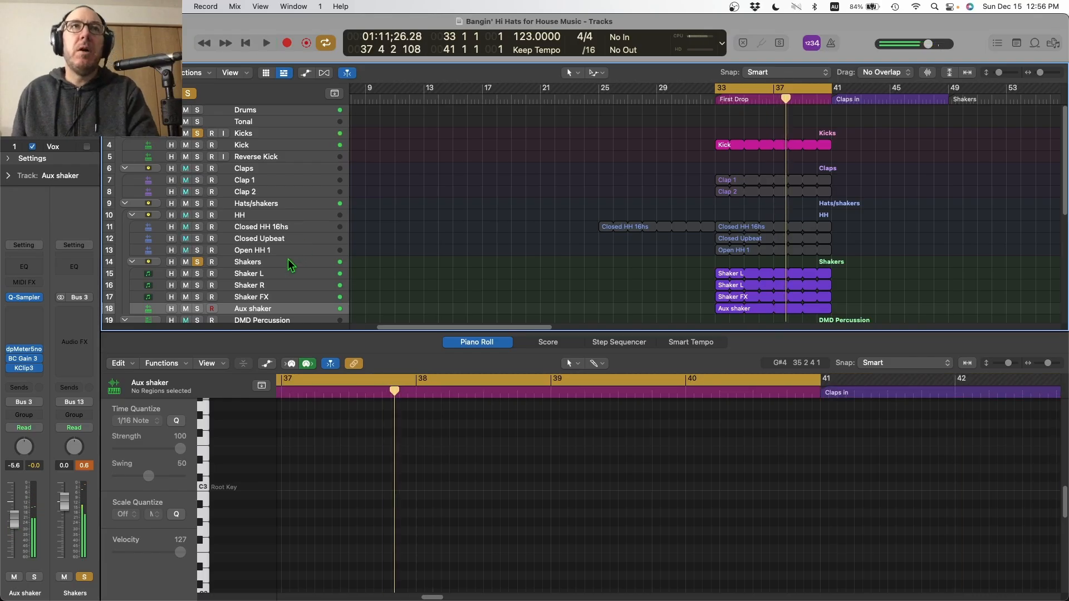
Select the Shaker L, Shaker R, Shaker FX and Aux shaker channels in the Mixer and pull their faders fully down.
click(250, 274)
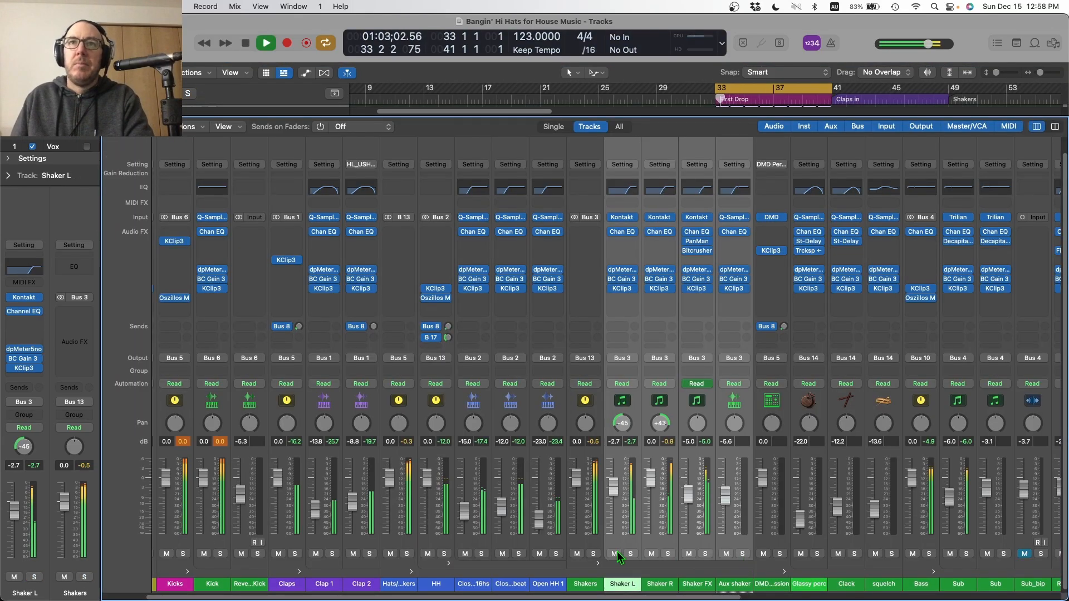
drag(623, 542, 735, 543)
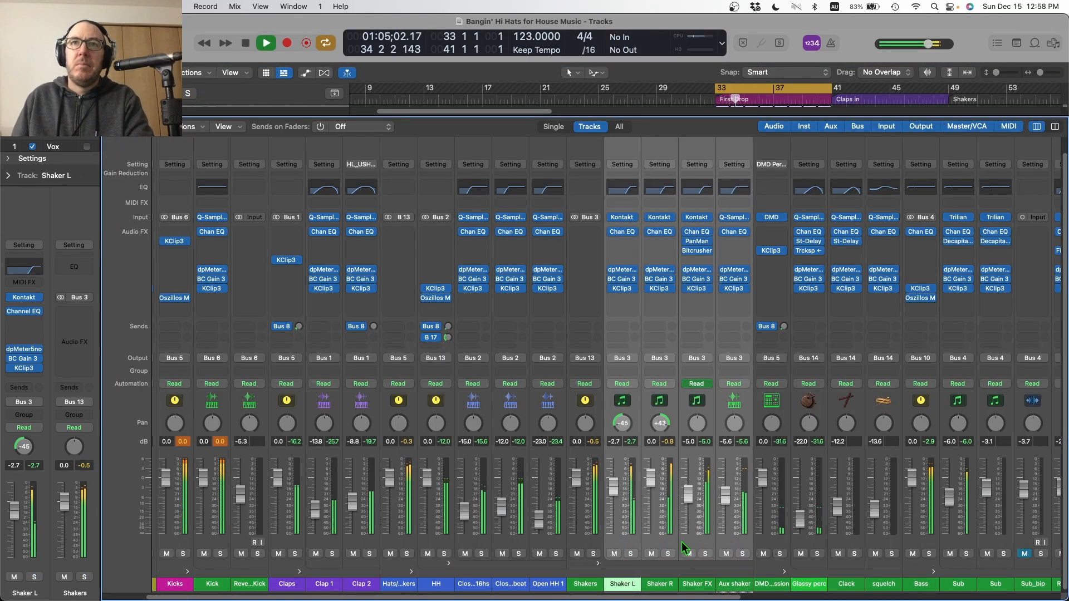
drag(614, 488, 626, 580)
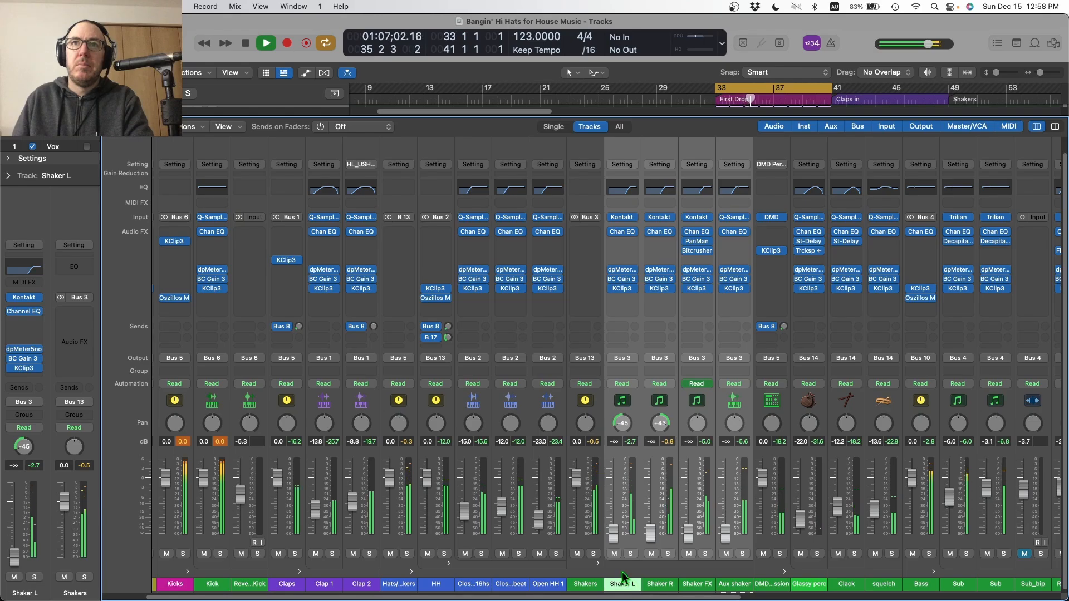
click(632, 550)
Rebalance the channels during playback: Shaker L to -5.5 dB, Shaker R to -6.6, Shaker FX to -4.6 and Aux shaker to -8.0.
drag(613, 535, 614, 494)
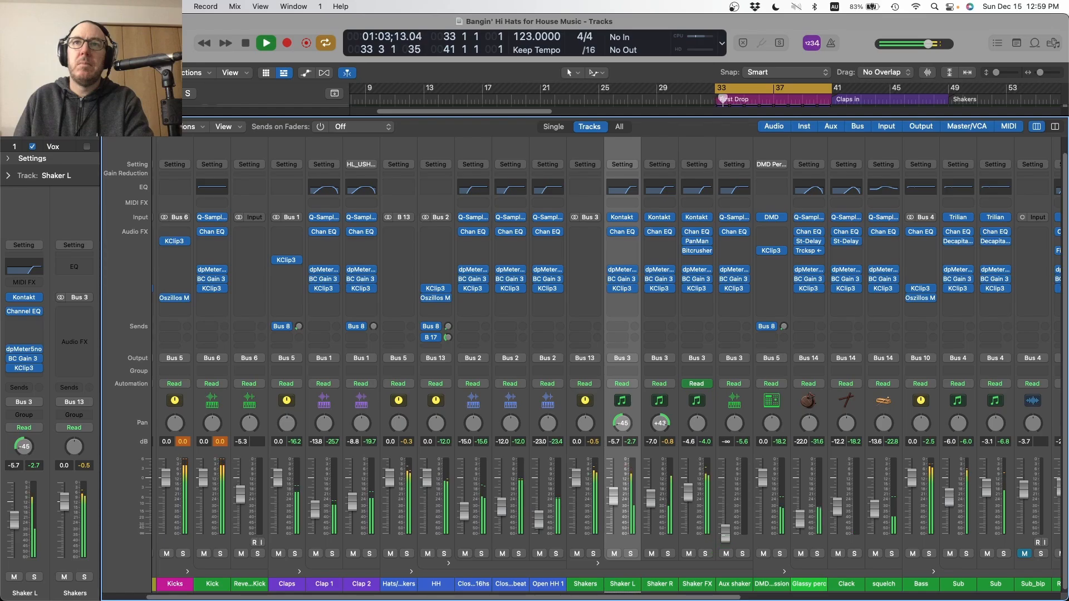
drag(726, 514, 725, 504)
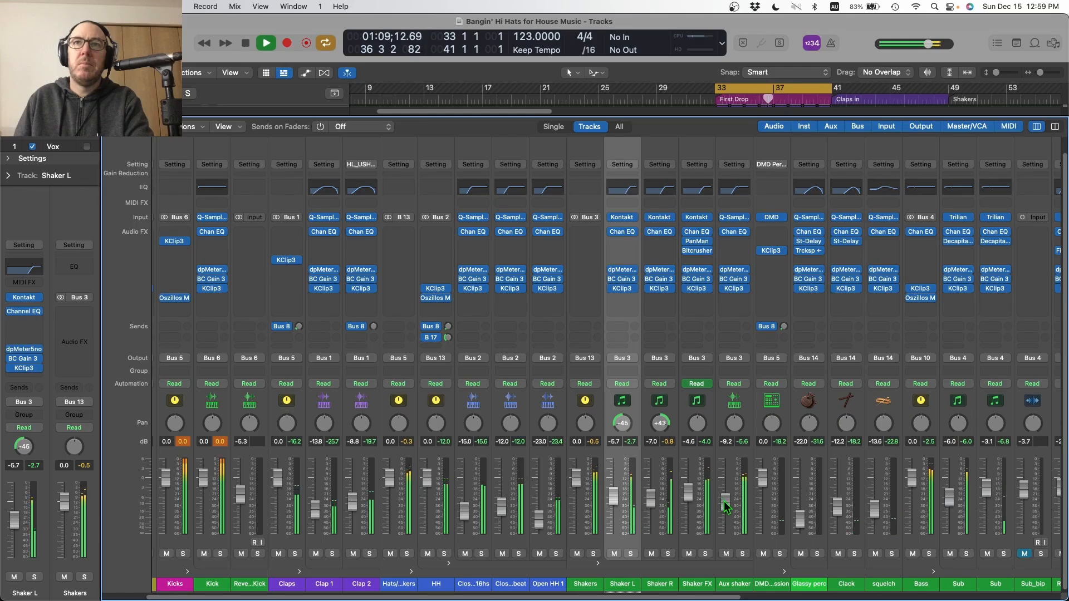
drag(724, 501, 724, 502)
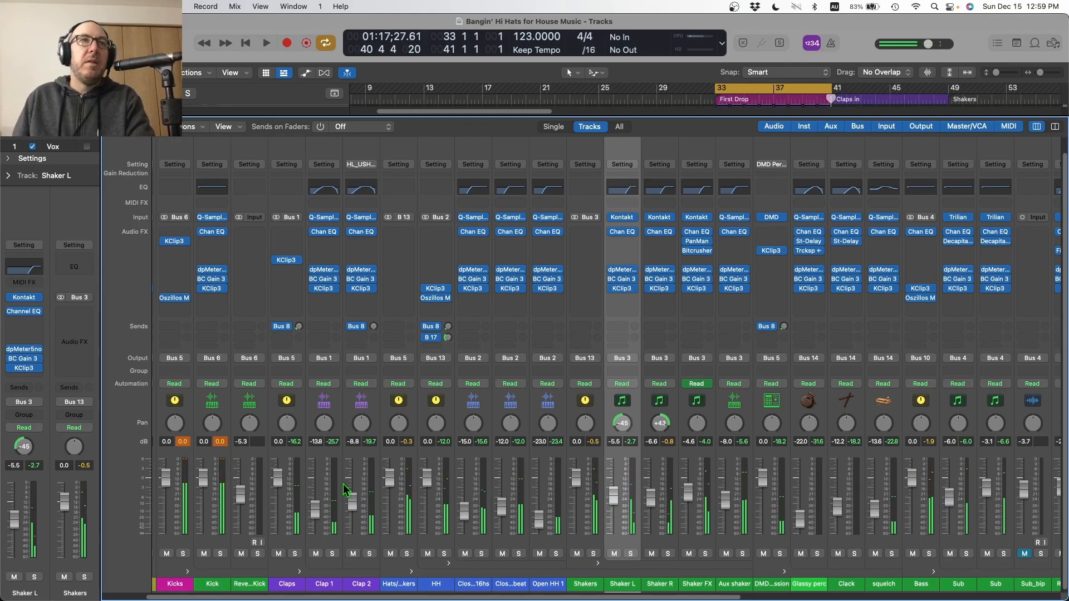
Solo the Shakers channel, play it through ADPTR MetricAB on the Stereo Out to check its sound, and close the plug-in.
click(593, 553)
key(f)
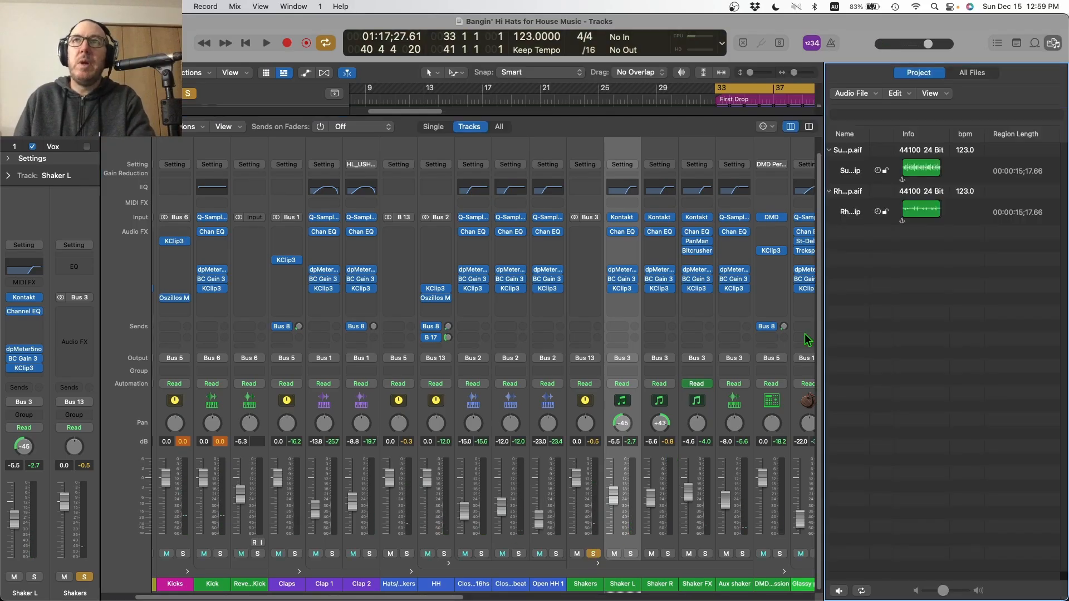
key(f)
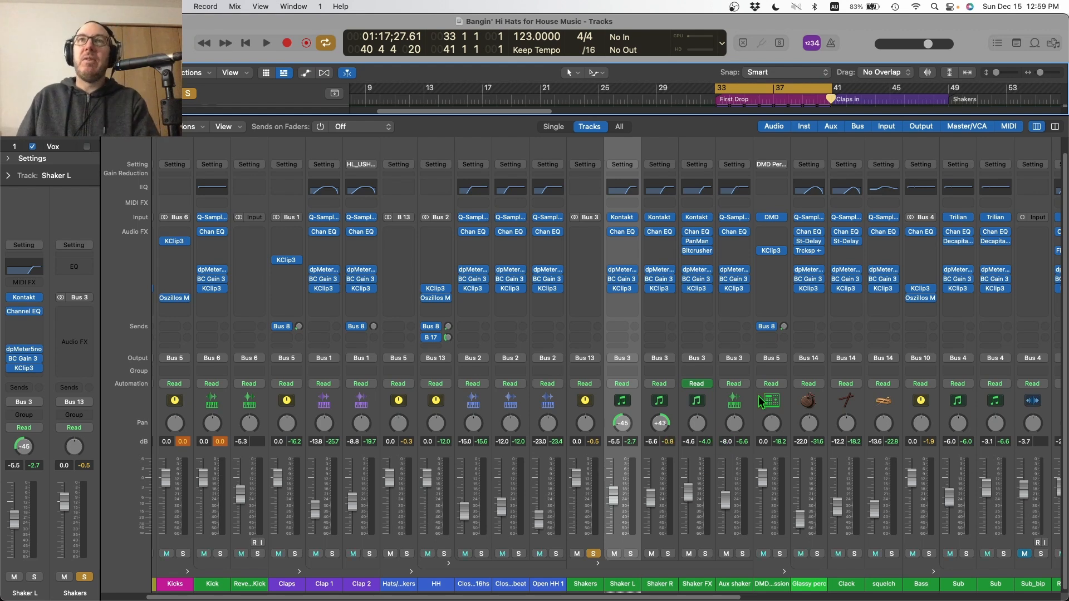
scroll(749, 396, right, 10)
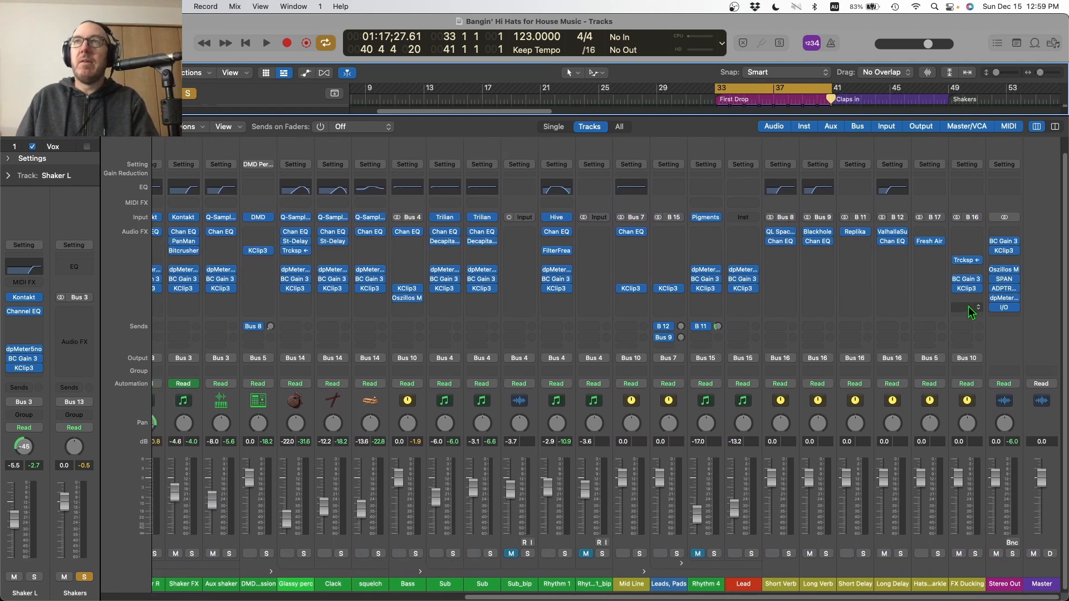
click(1007, 289)
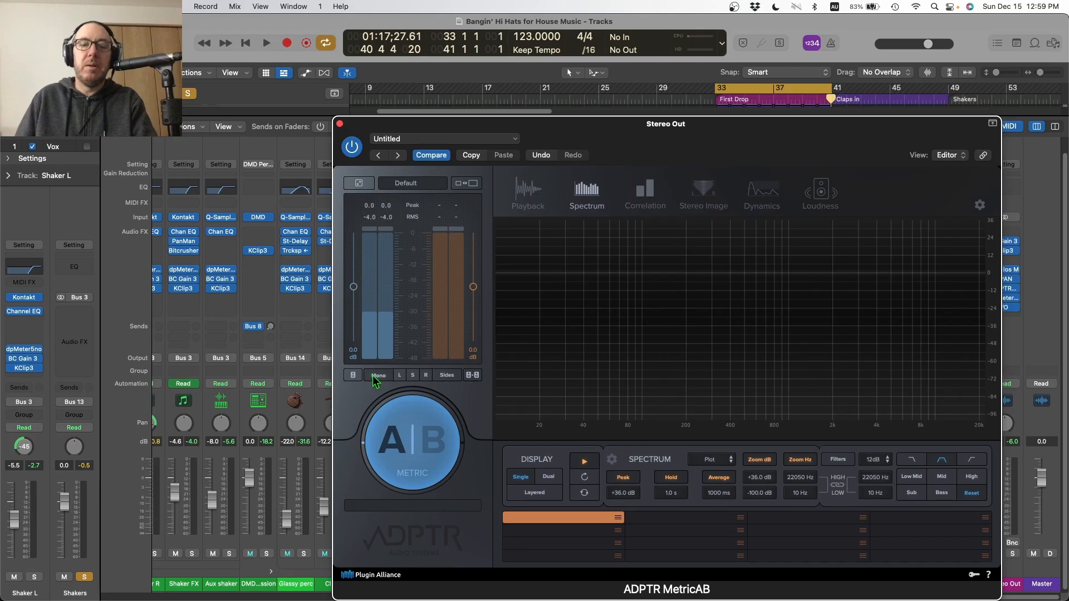
key(super+w)
key(space)
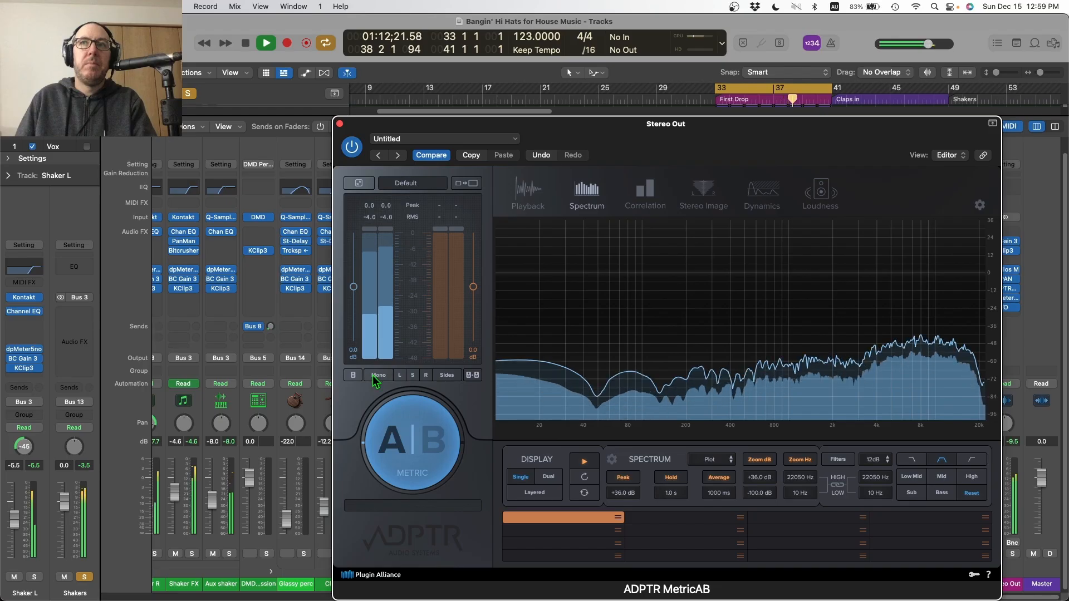
key(space)
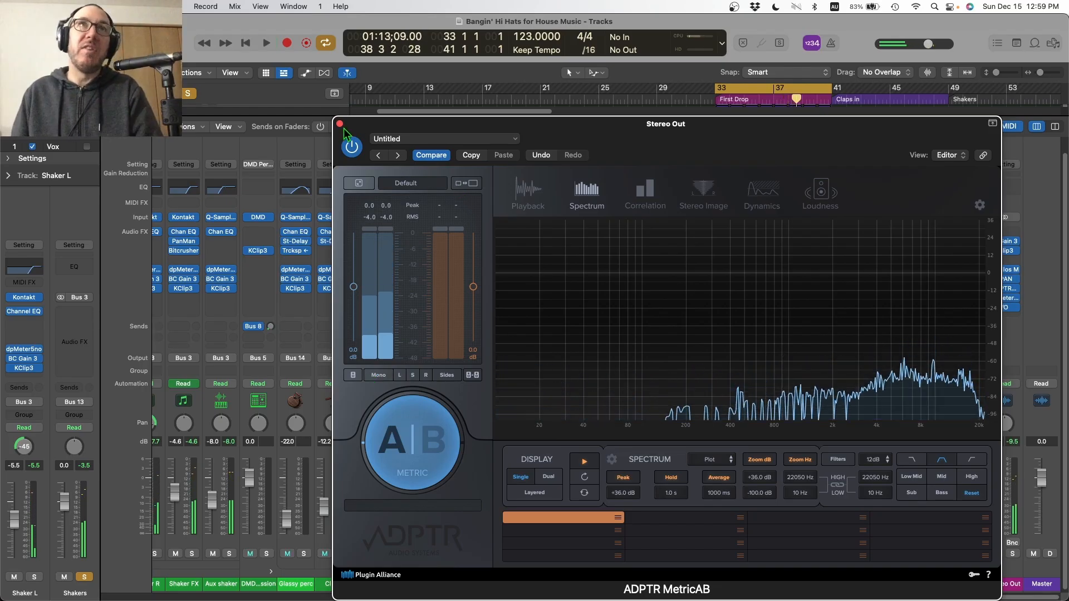
click(339, 124)
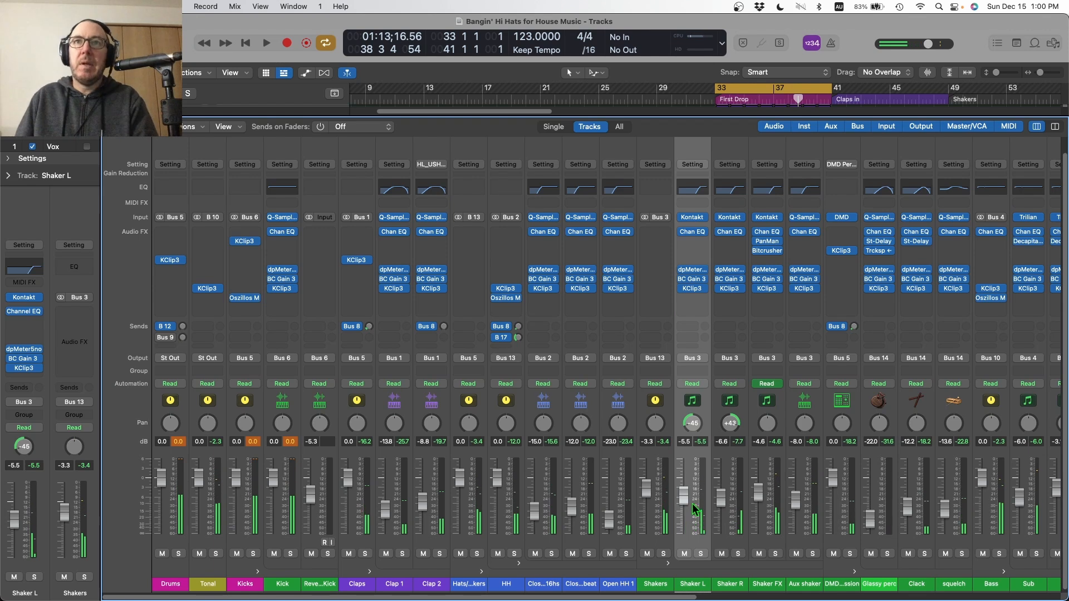
Reset the Shaker L volume to 0.0 dB and insert the favorite plug-in OneKnob Pumper (s) after its Channel EQ.
alt+click(684, 495)
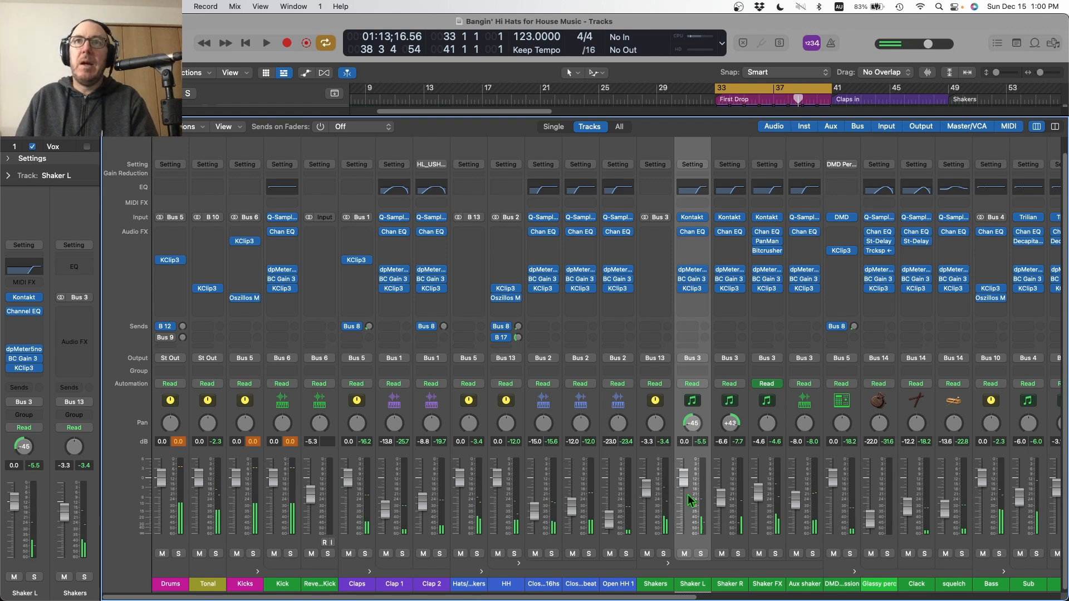
click(702, 244)
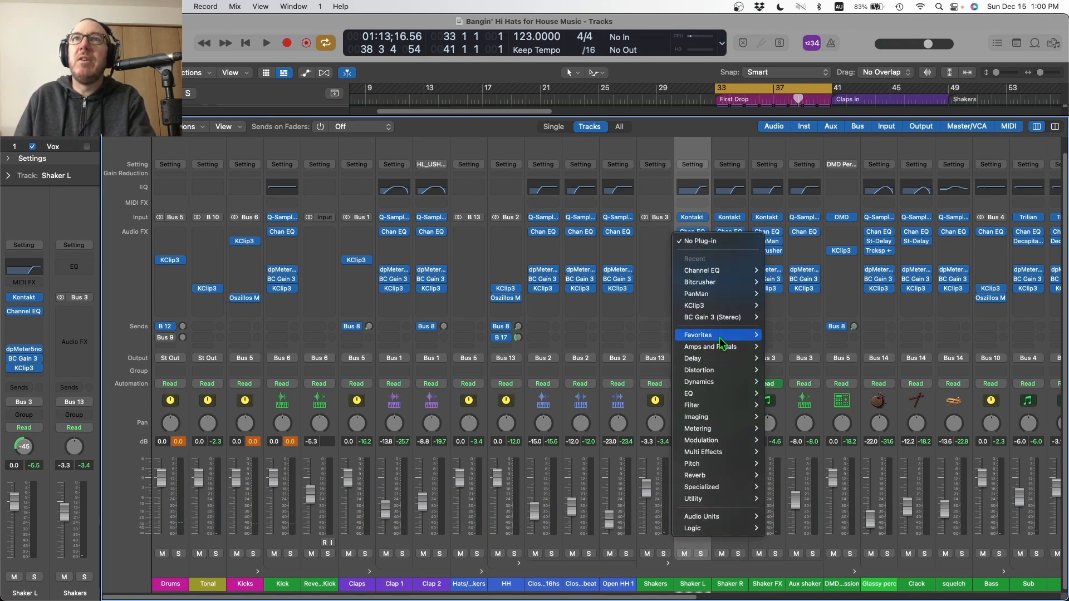
mouse_move(721, 337)
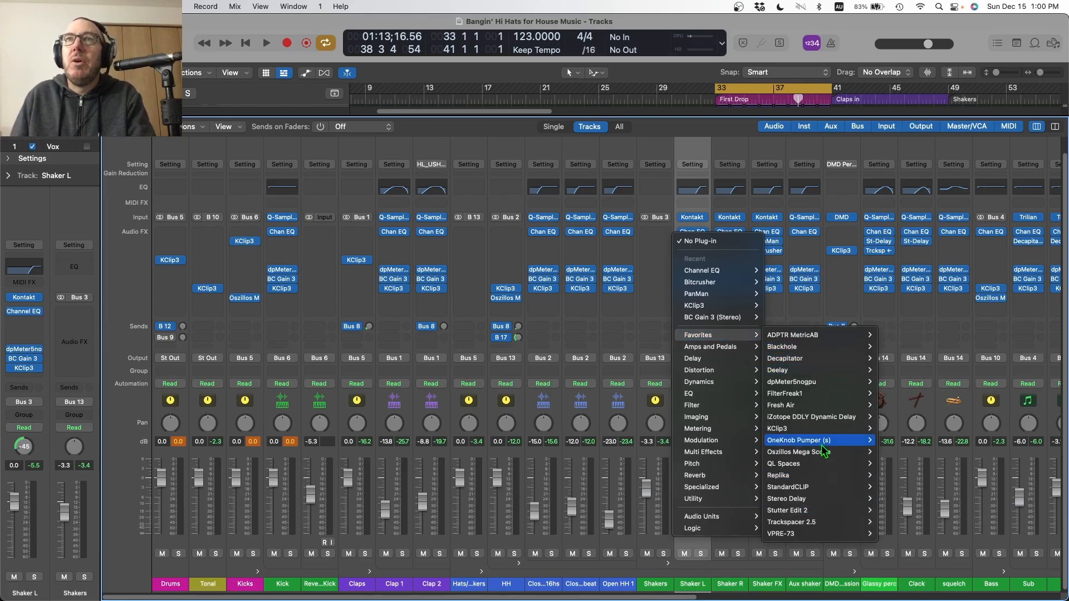
click(907, 442)
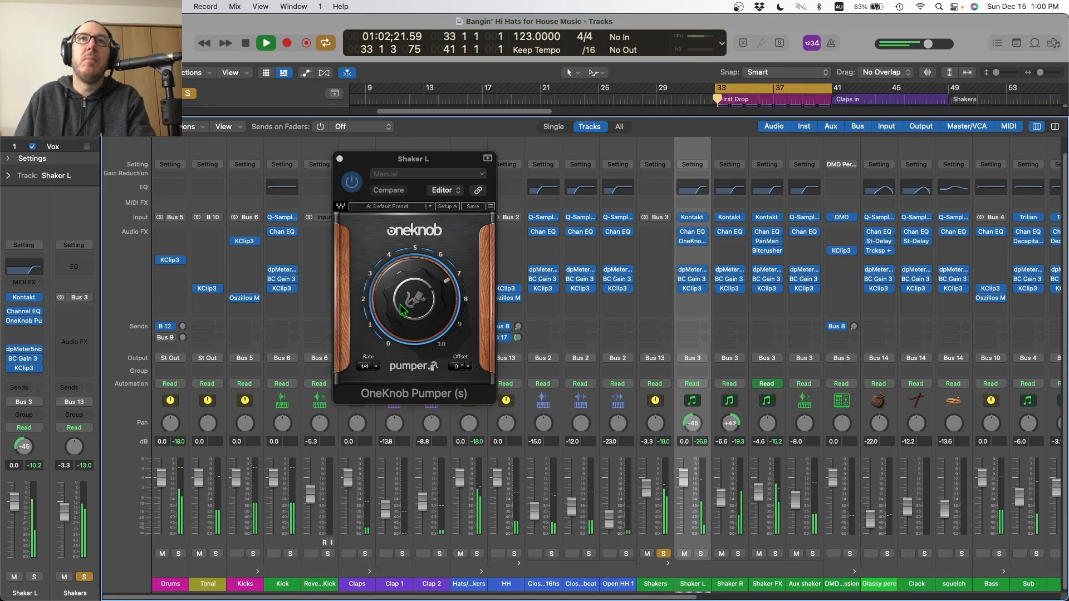
Lower the OneKnob Pumper amount on Shaker L to about 5.8 while the shakers play, comparing it against bypass, and stop playback.
drag(403, 310, 403, 285)
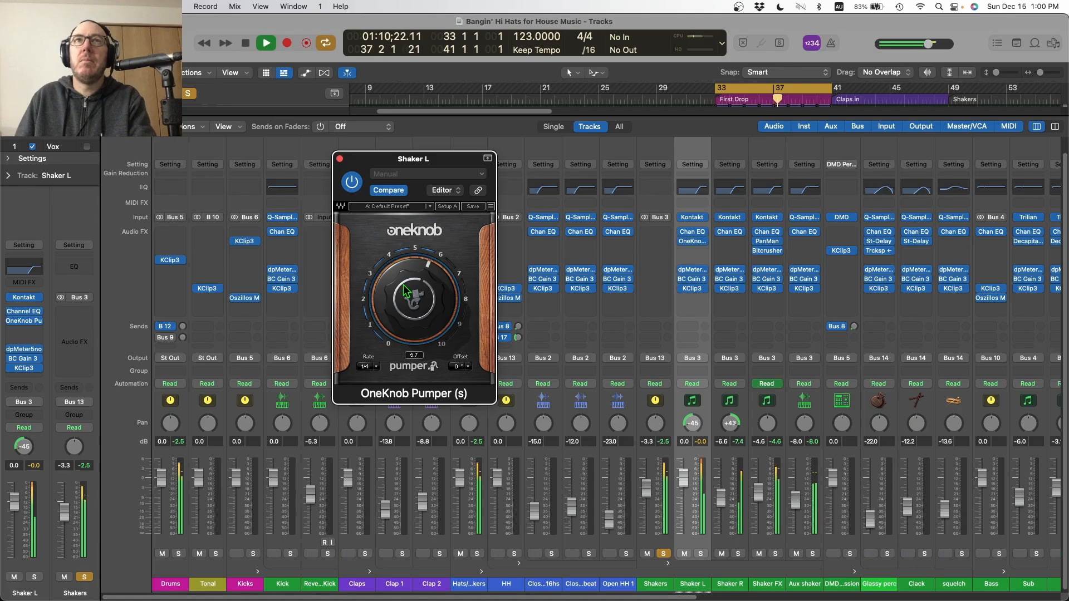
click(343, 185)
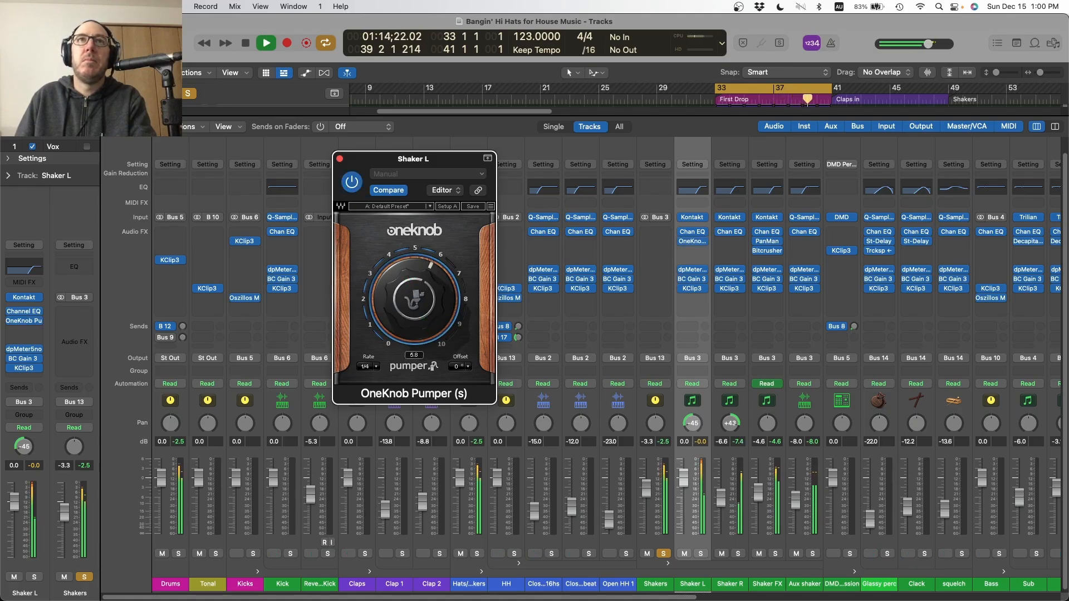
key(space)
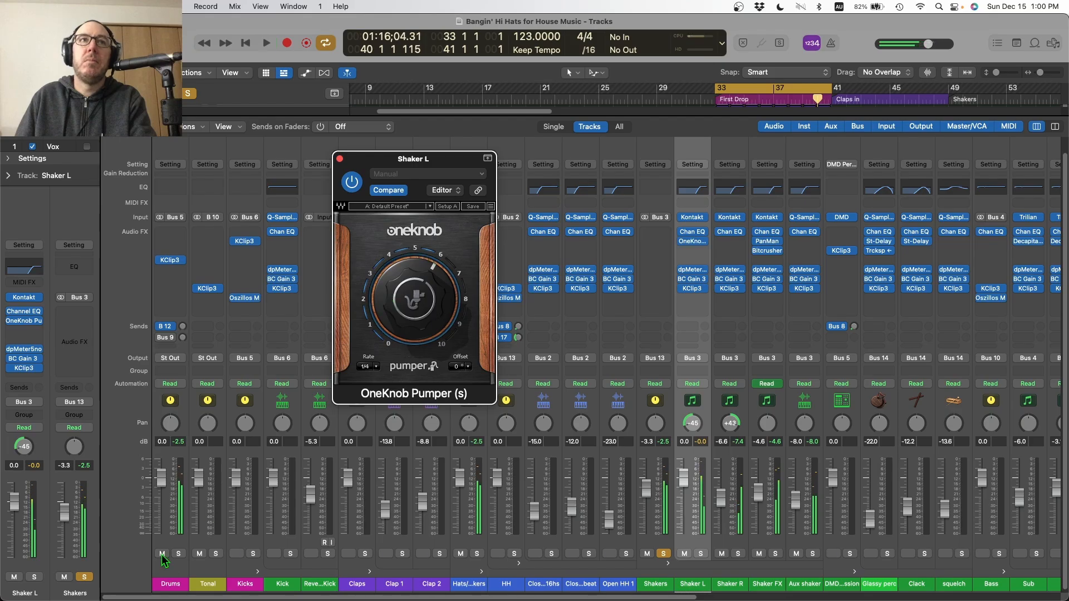
Solo the Kicks channel with the Shakers and, during playback, compare the Pumper on and off and set it to about 6.3.
click(254, 554)
key(space)
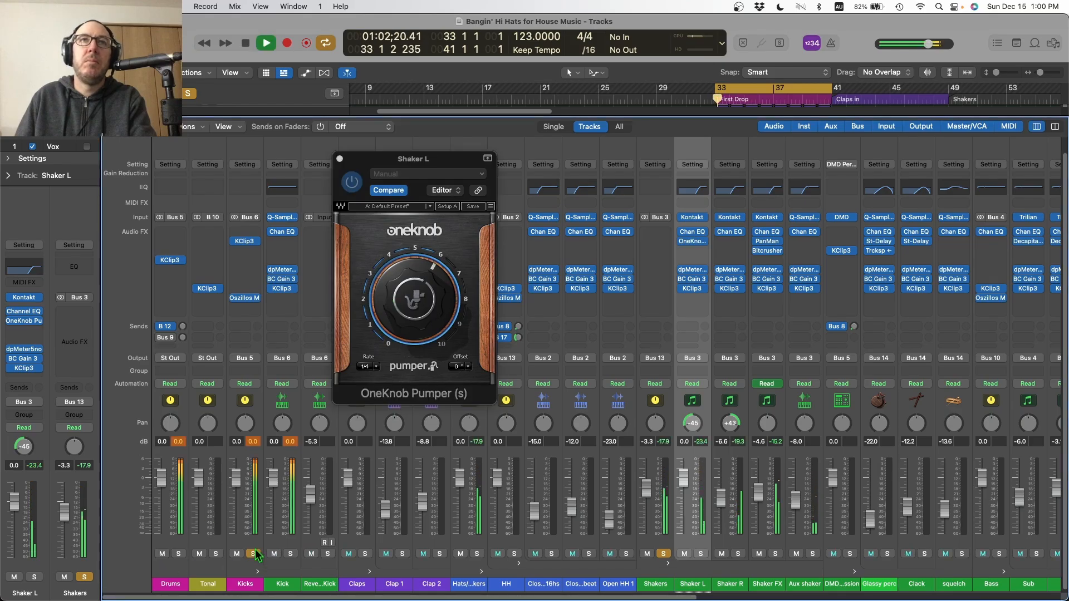
click(390, 314)
click(352, 186)
click(352, 188)
drag(397, 291, 398, 285)
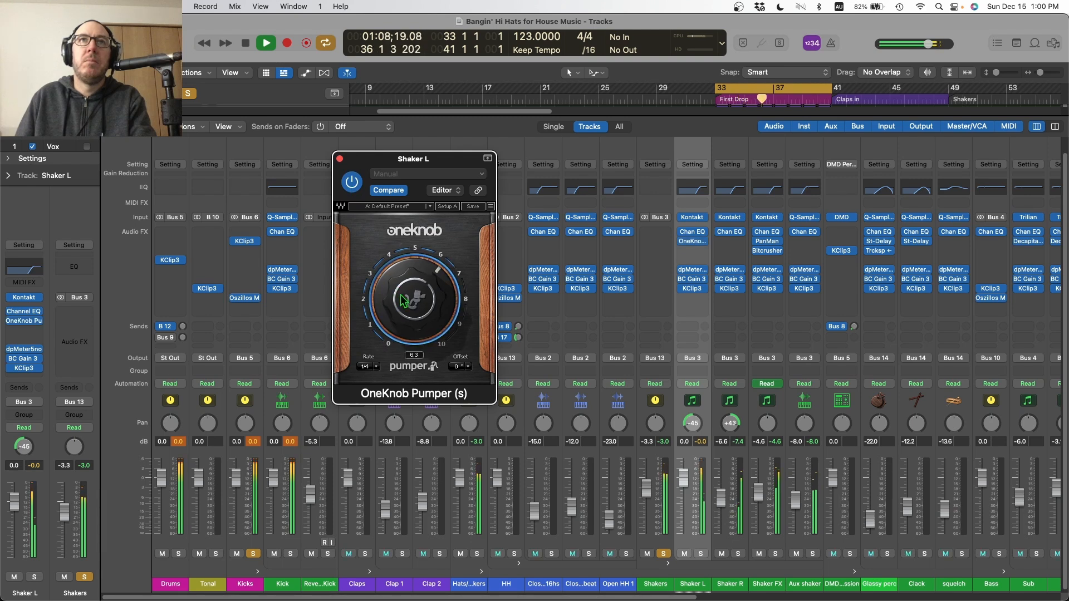
Bypass OneKnob Pumper on Shaker L and close its window, with playback stopped.
key(space)
click(352, 182)
click(341, 159)
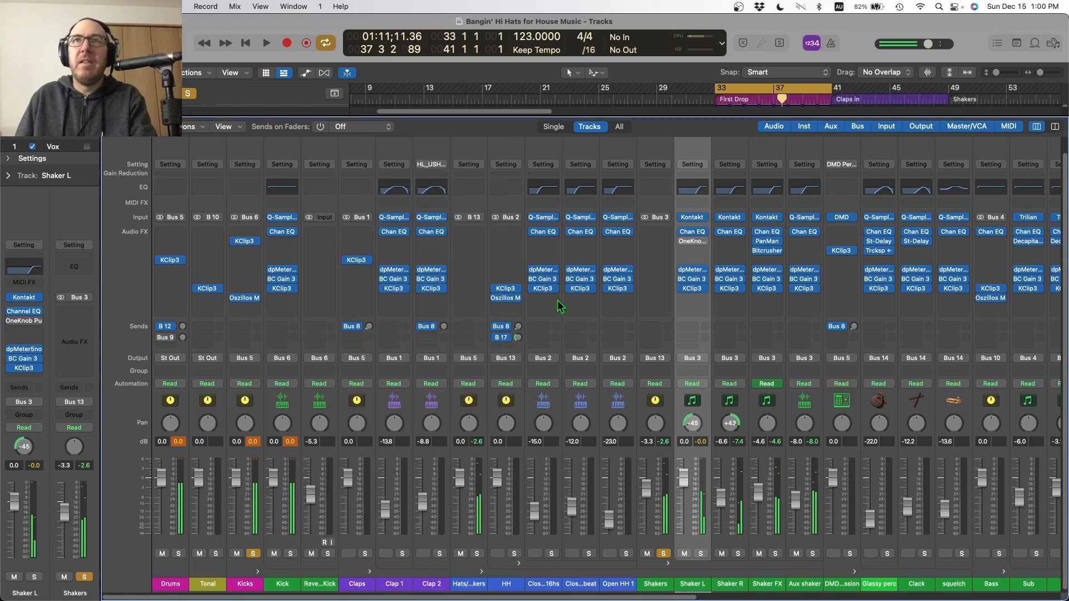
Reopen OneKnob Pumper on Shaker L, switch it on, audition the shakers against the kick, and close the window.
click(13, 323)
click(19, 325)
click(21, 323)
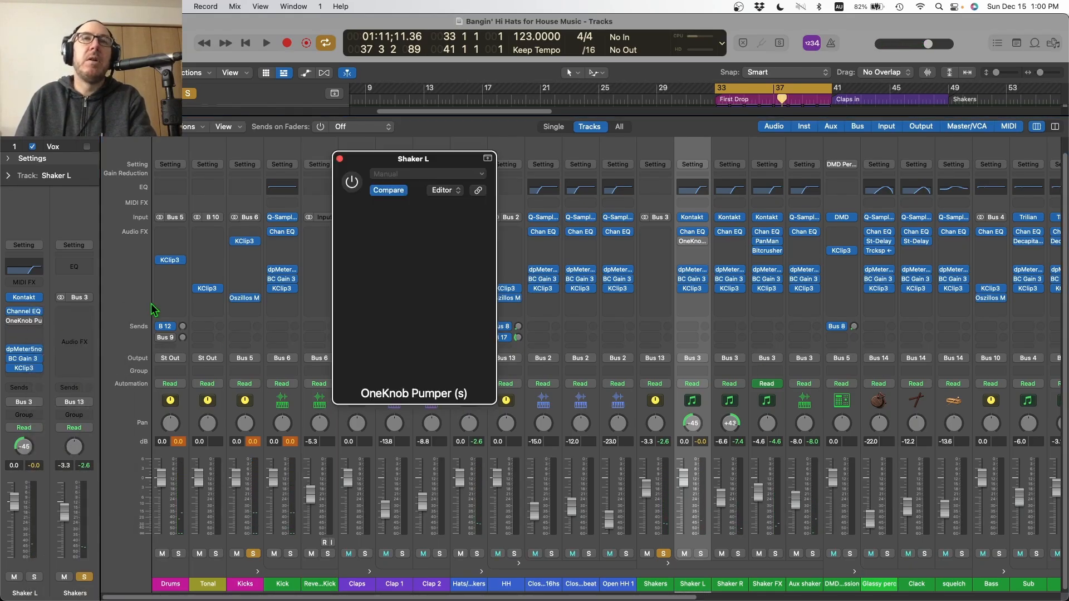
click(344, 181)
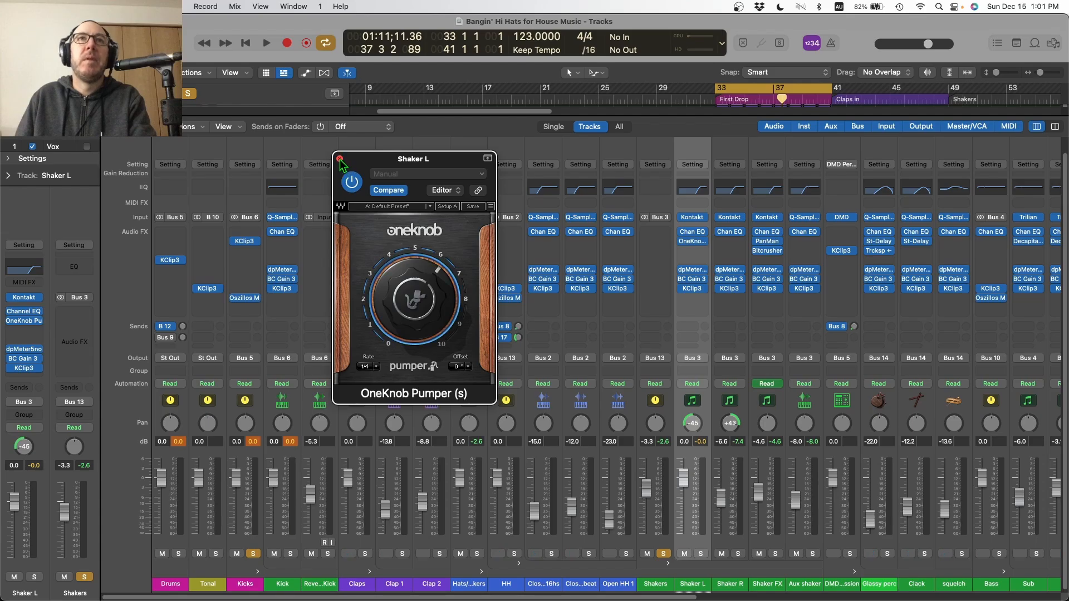
key(space)
key(space)
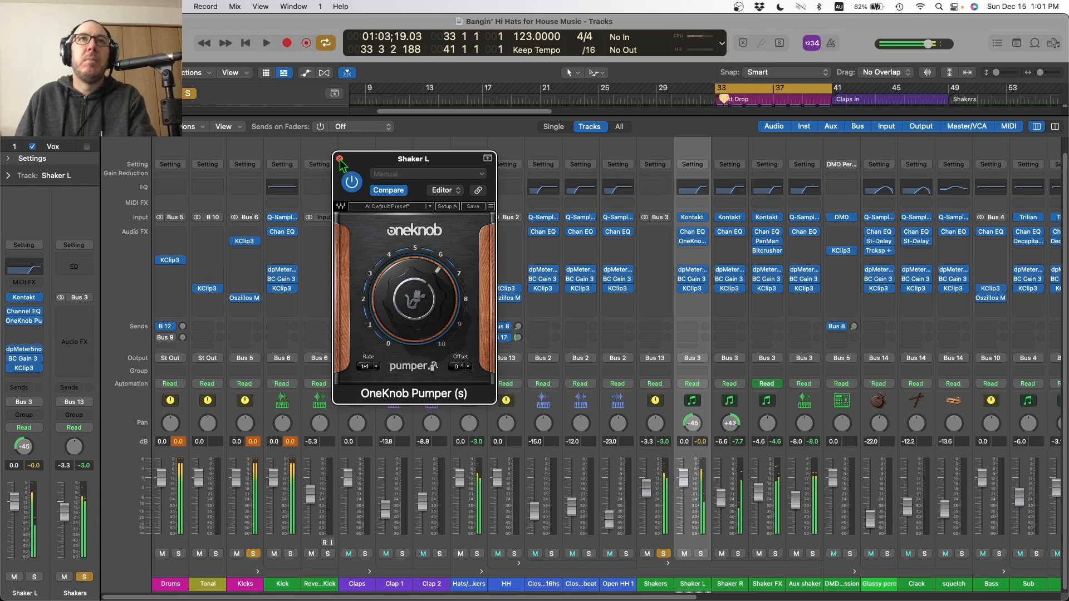
click(340, 159)
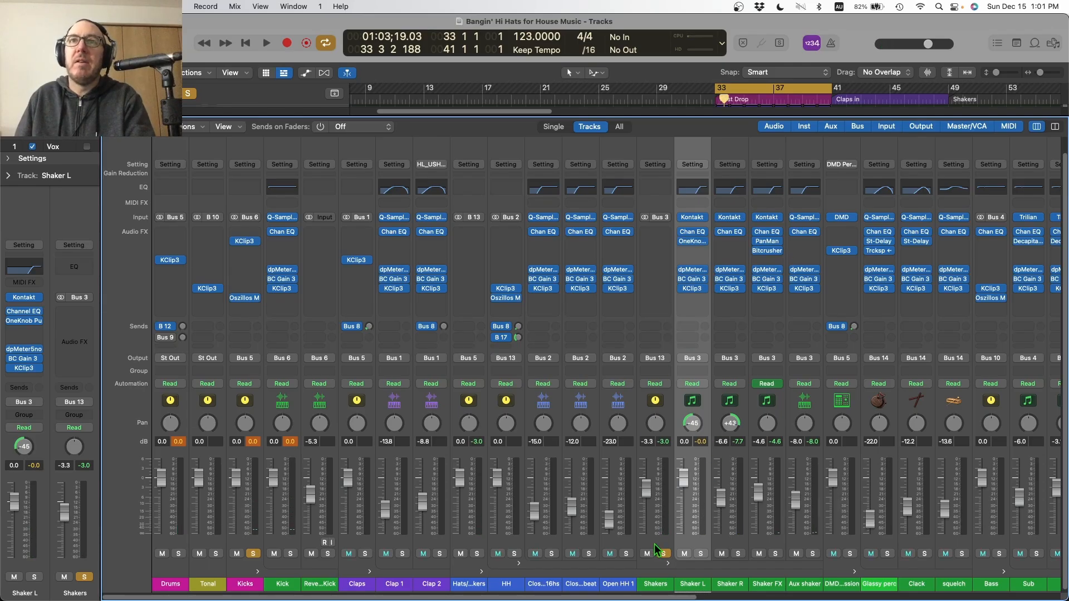
Add a Bus 8 (Short Verb) send to the Shakers channel and raise the send level during playback.
click(663, 502)
click(649, 327)
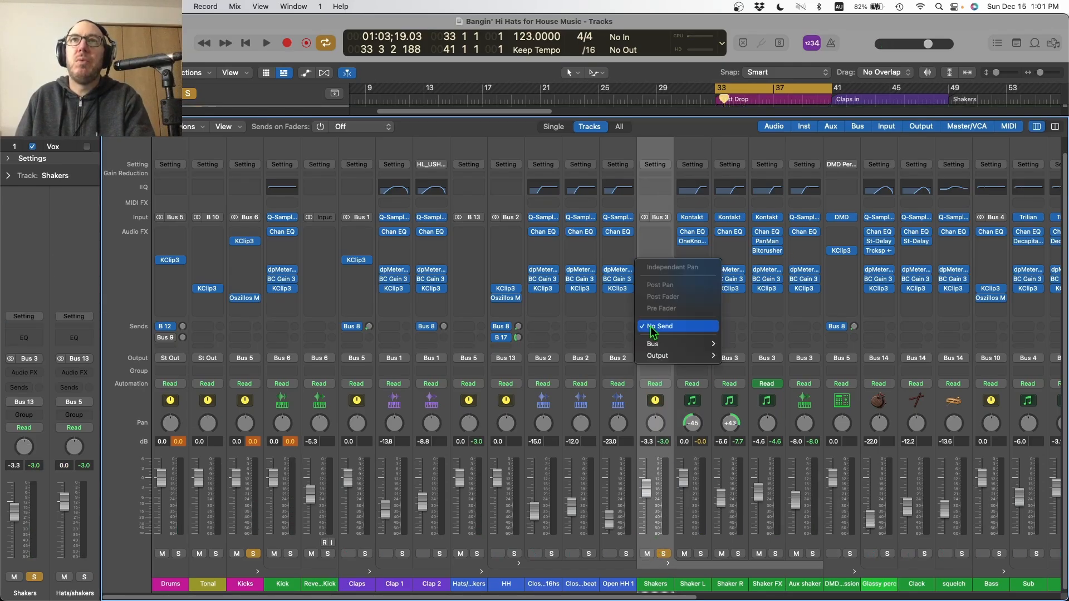
mouse_move(660, 346)
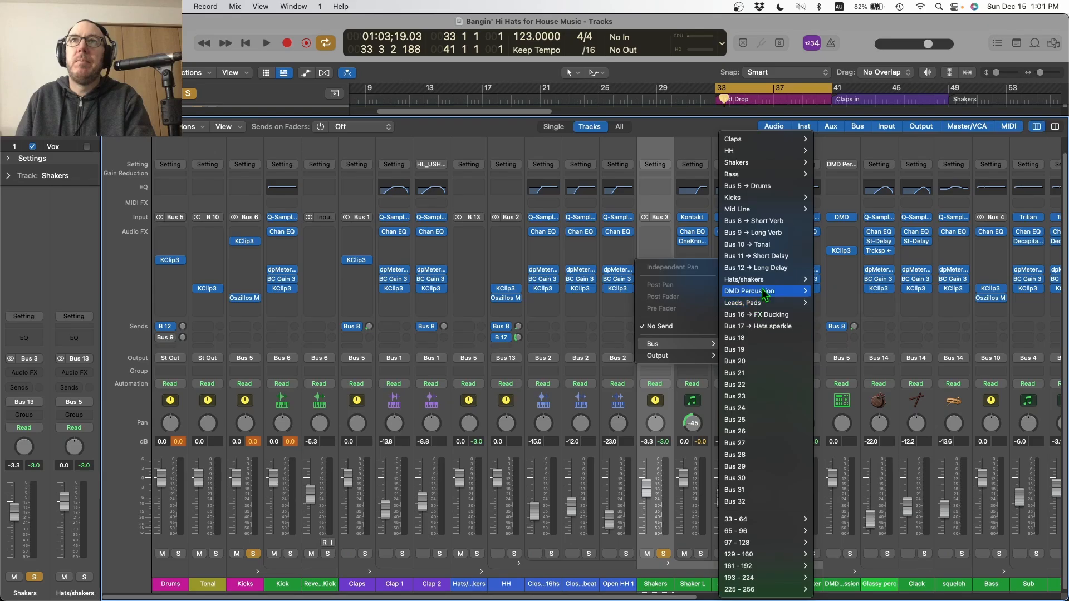
click(751, 222)
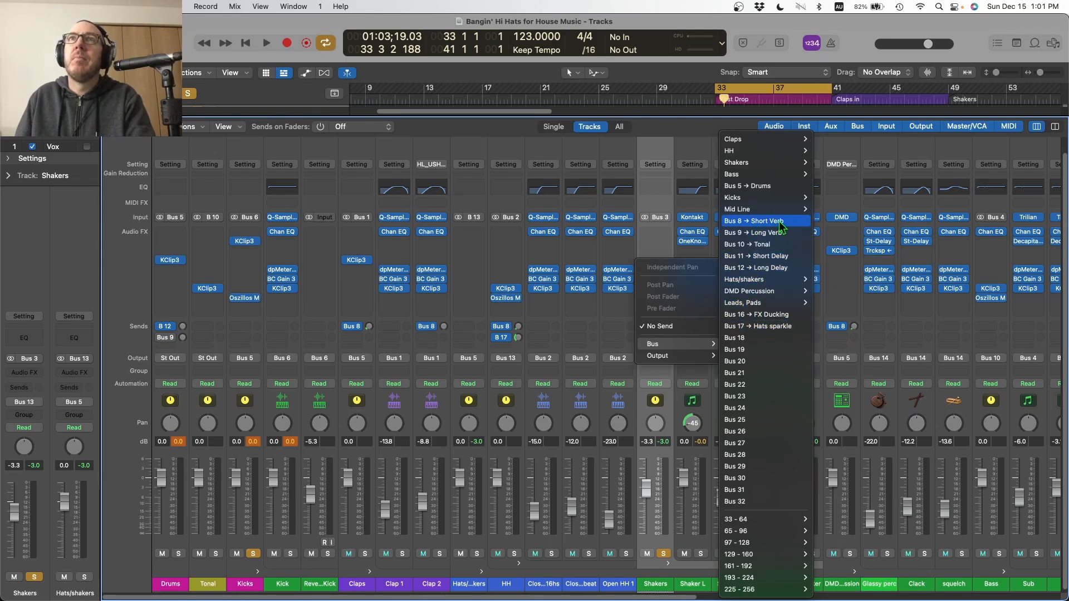
key(space)
mouse_move(667, 327)
mouse_down()
mouse_move(662, 282)
mouse_move(661, 309)
mouse_up()
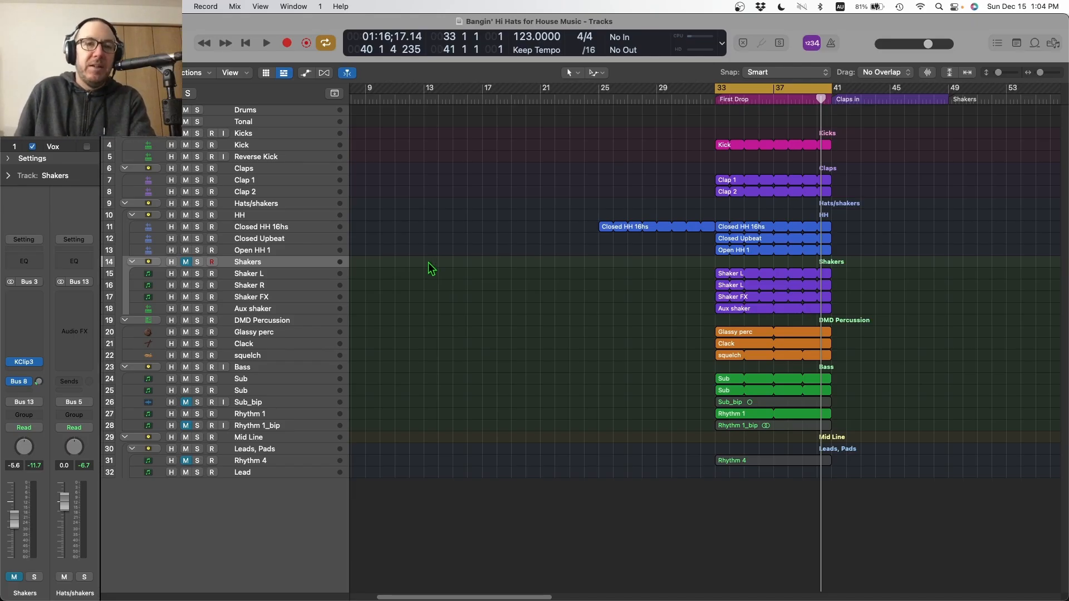
Play the First Drop loop with the Shakers track muted, unmute it, and play the loop again to compare.
key(space)
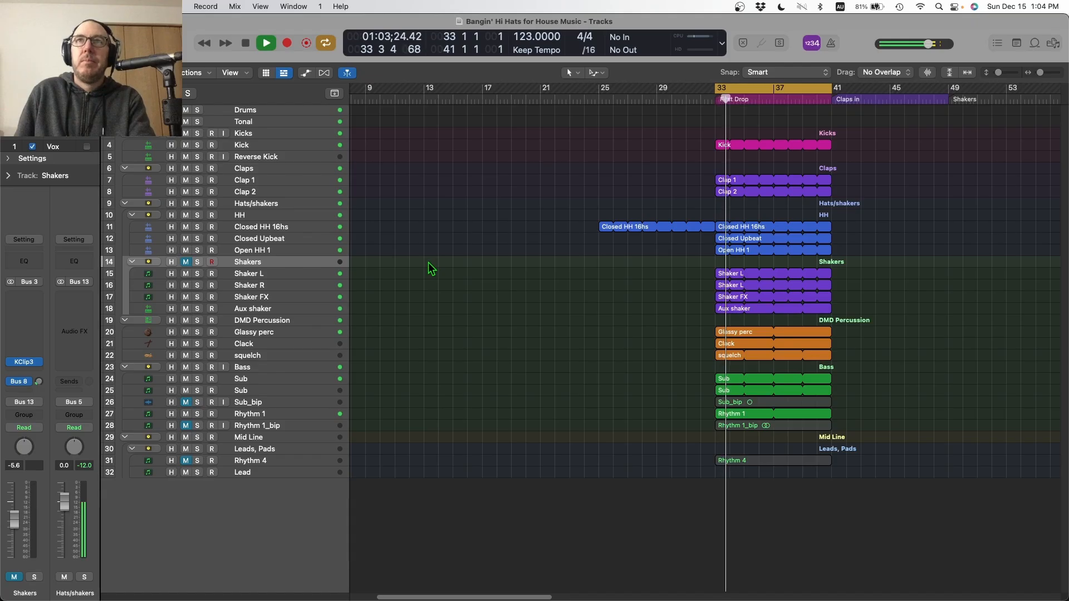
key(space)
click(186, 262)
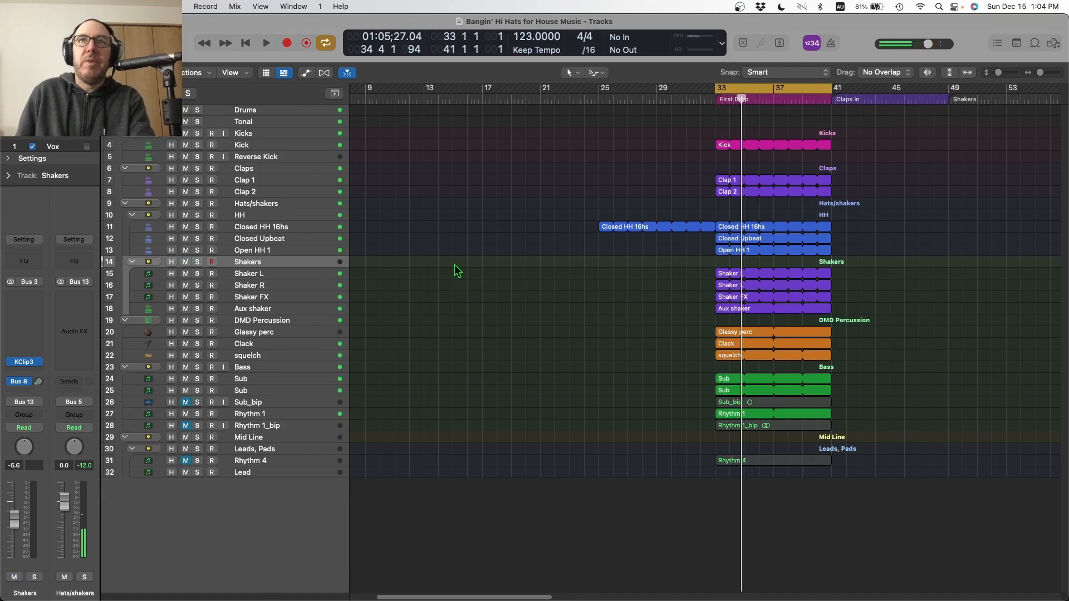
key(space)
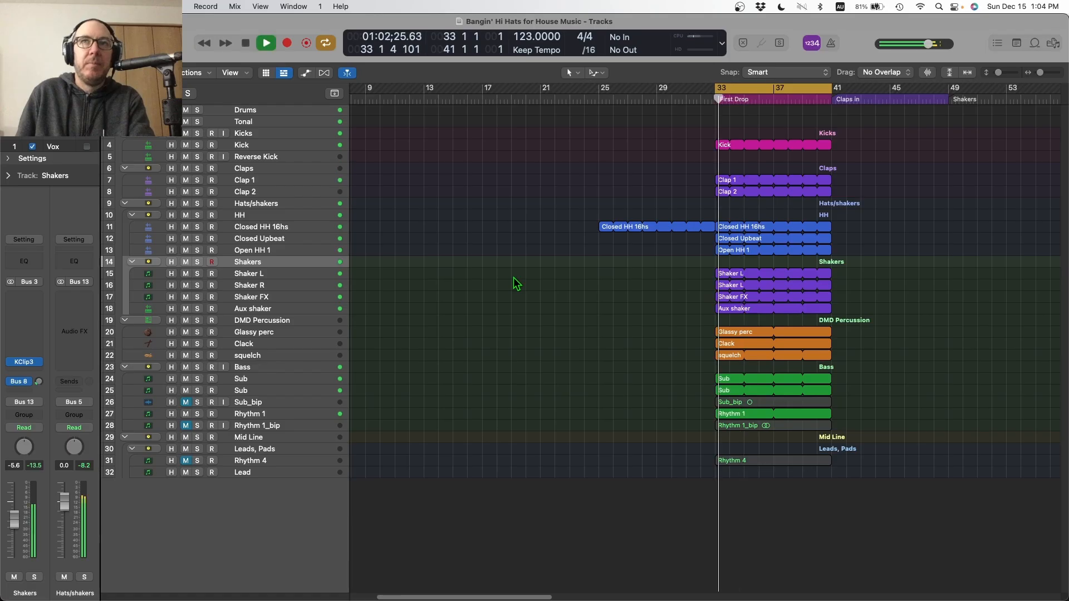